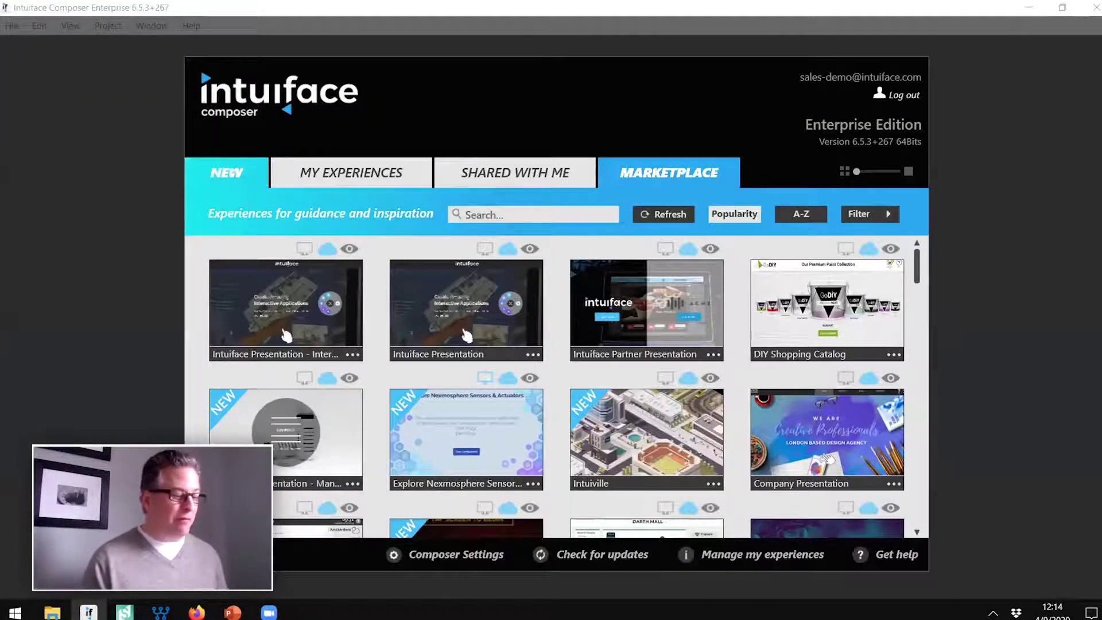
Step: Create a new project named Project 4 with the landscape Full HD display resolution of 1920 x 1080 px
left_click(227, 166)
left_click(301, 300)
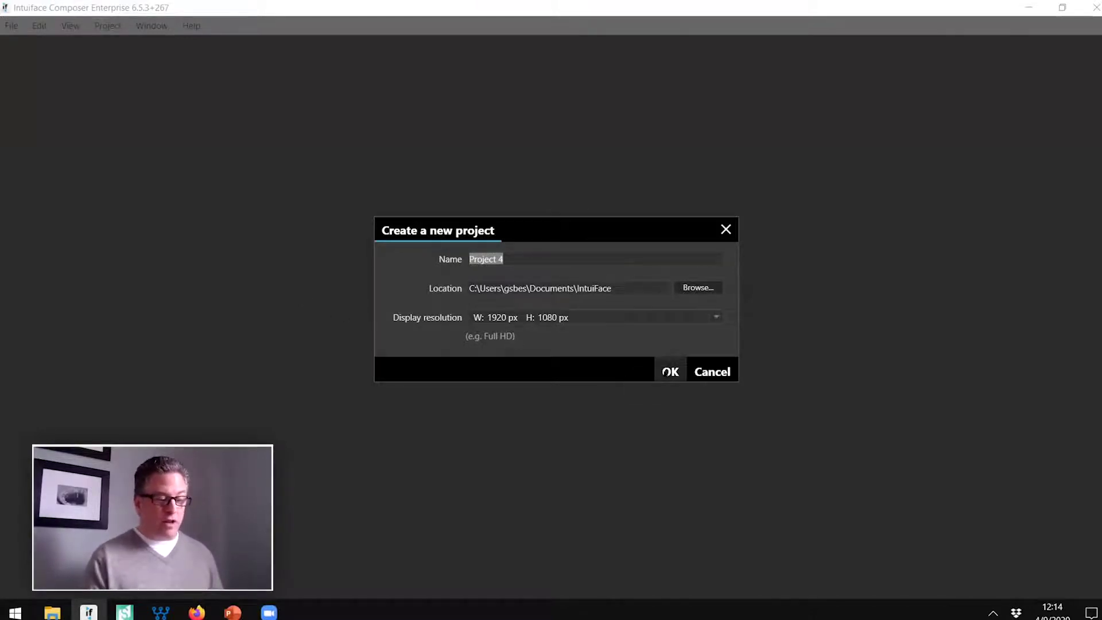
left_click(715, 314)
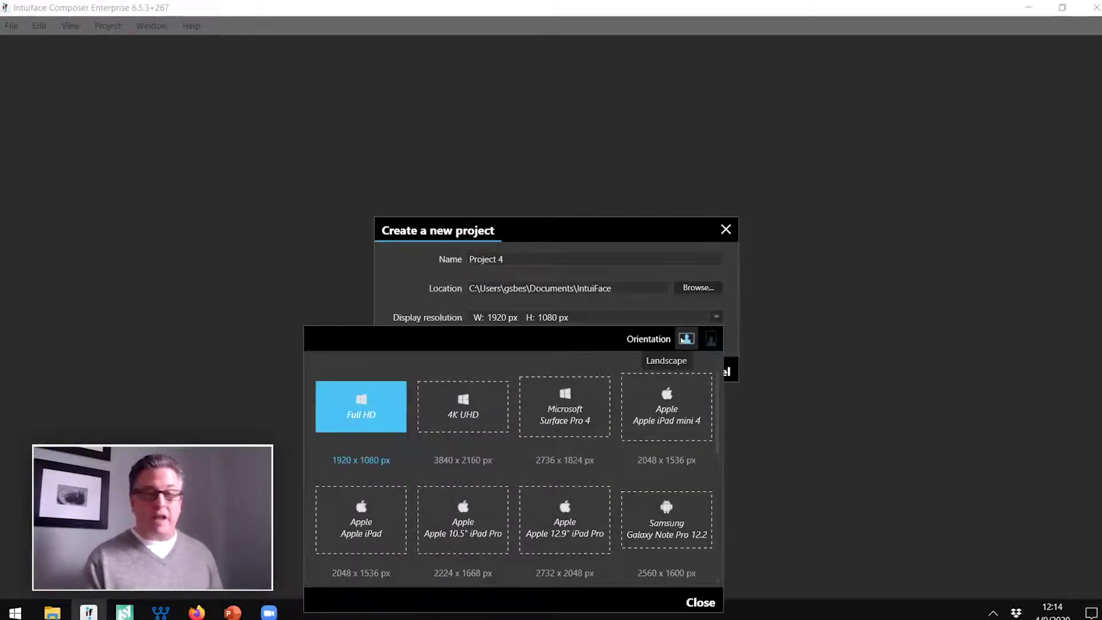
scroll(657, 442, "down", 5)
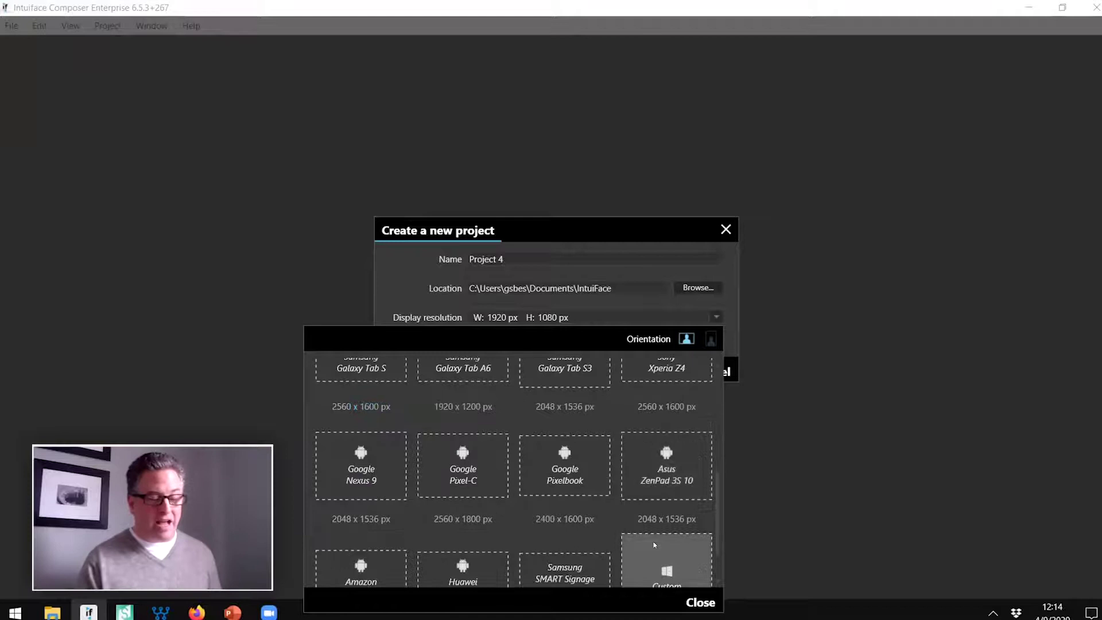
scroll(653, 544, "down", 2)
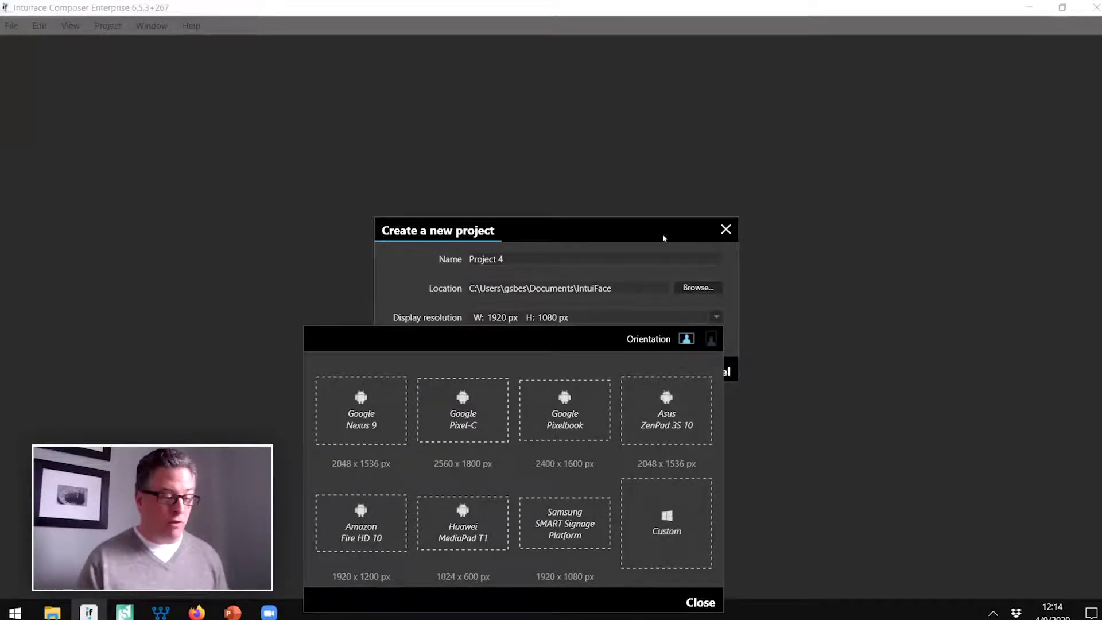
left_click(663, 238)
left_click(670, 371)
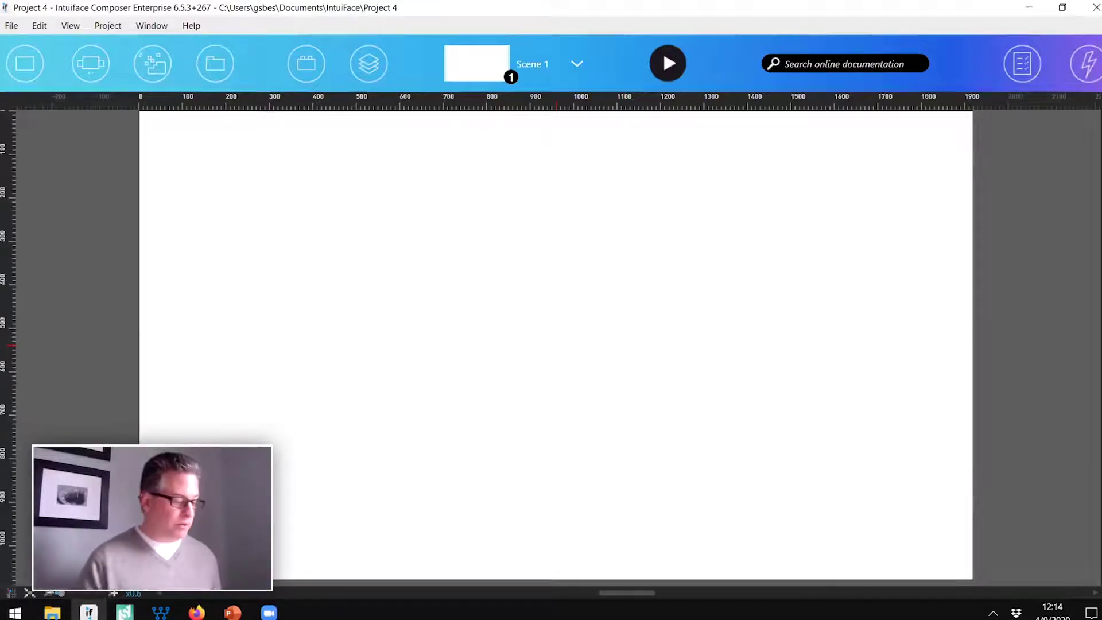
Step: Bring Background.jpg from the Partner Pavilion folder in File Explorer into the scene and make it the scene's background
left_click(52, 612)
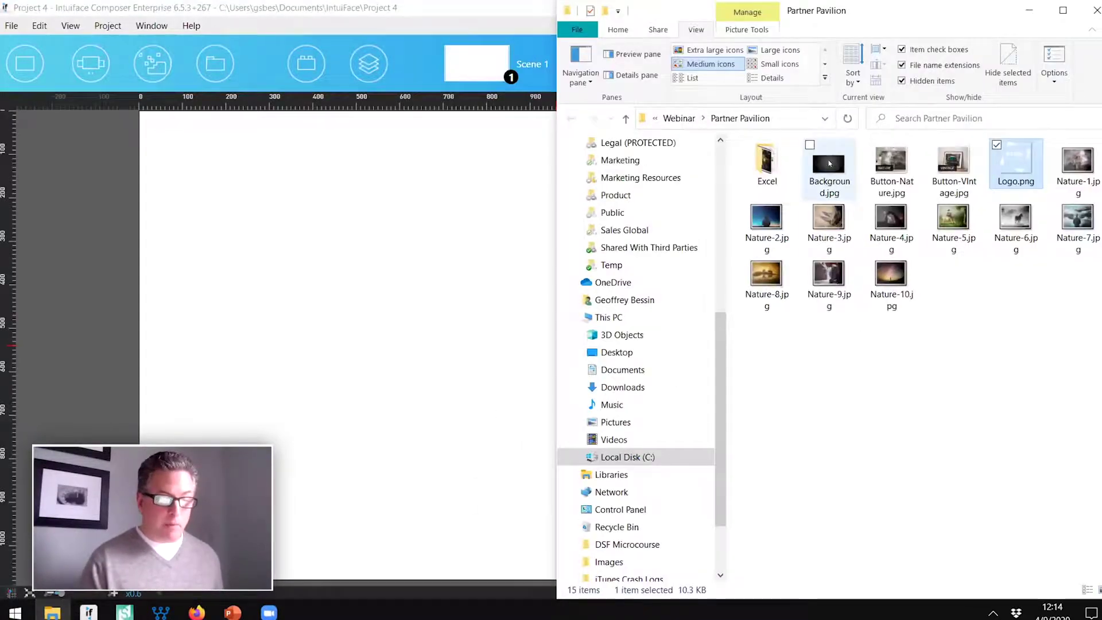
left_click(829, 169)
left_click_drag(357, 302, 357, 301)
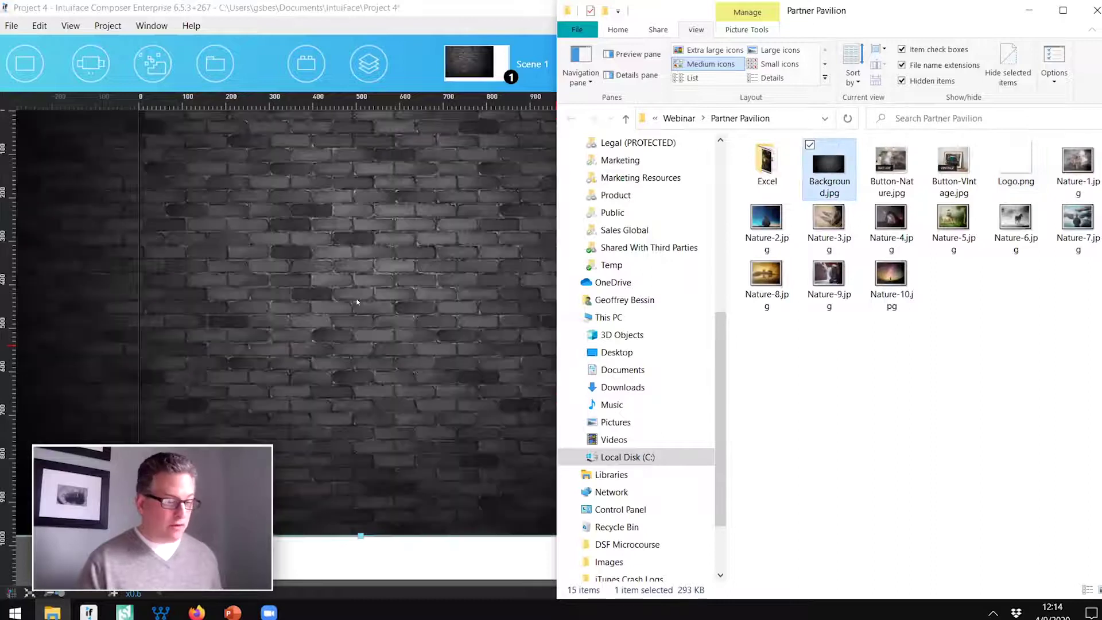
left_click(463, 482)
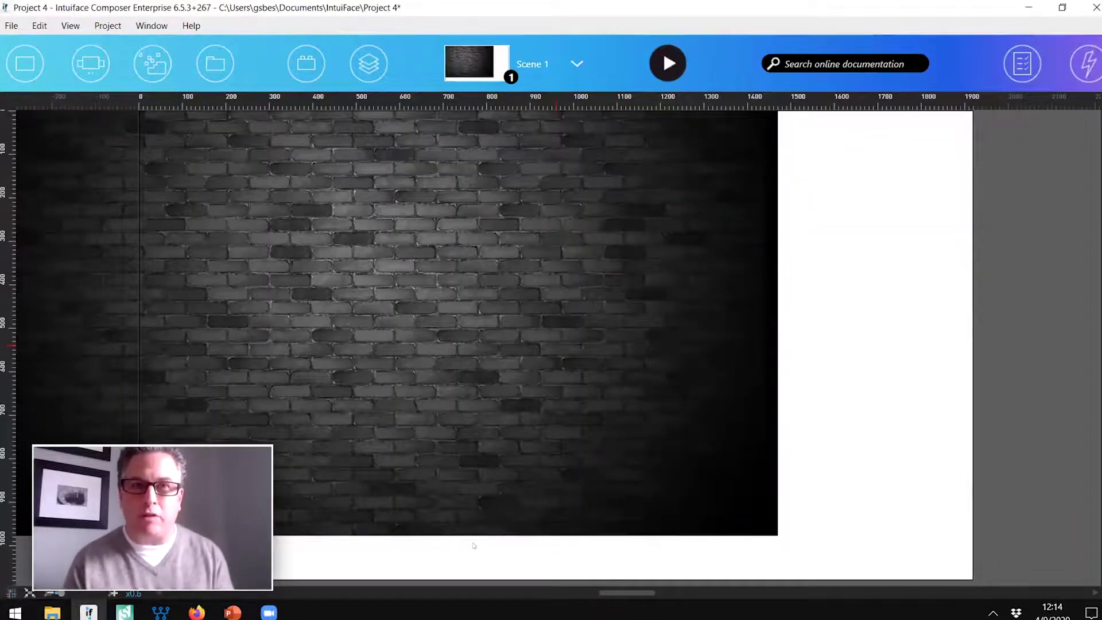
left_click(455, 265)
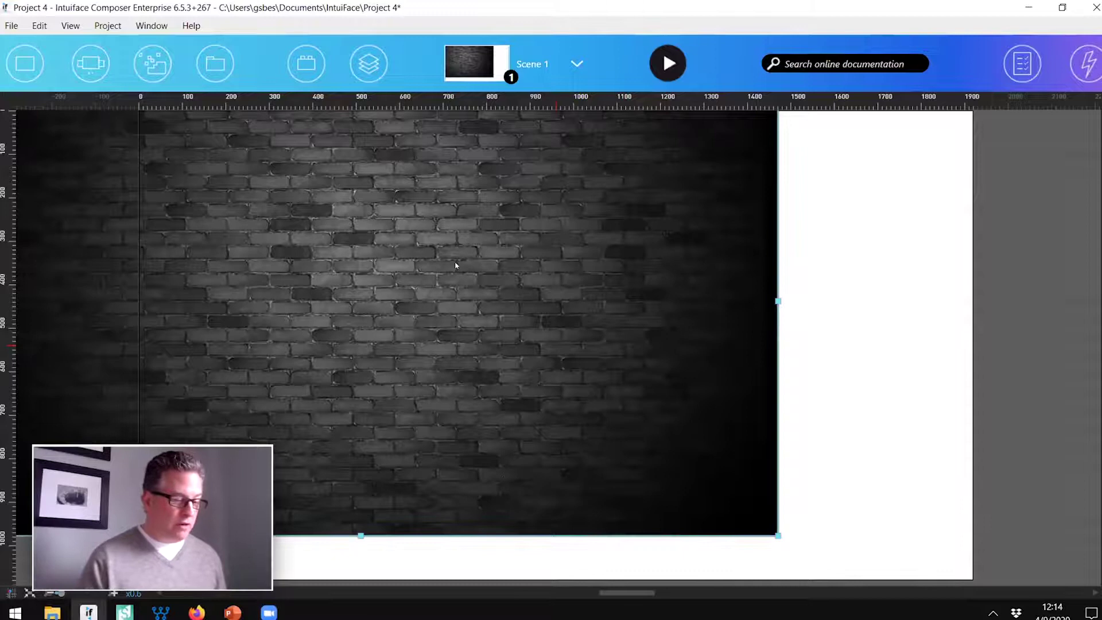
right_click(454, 220)
left_click(388, 462)
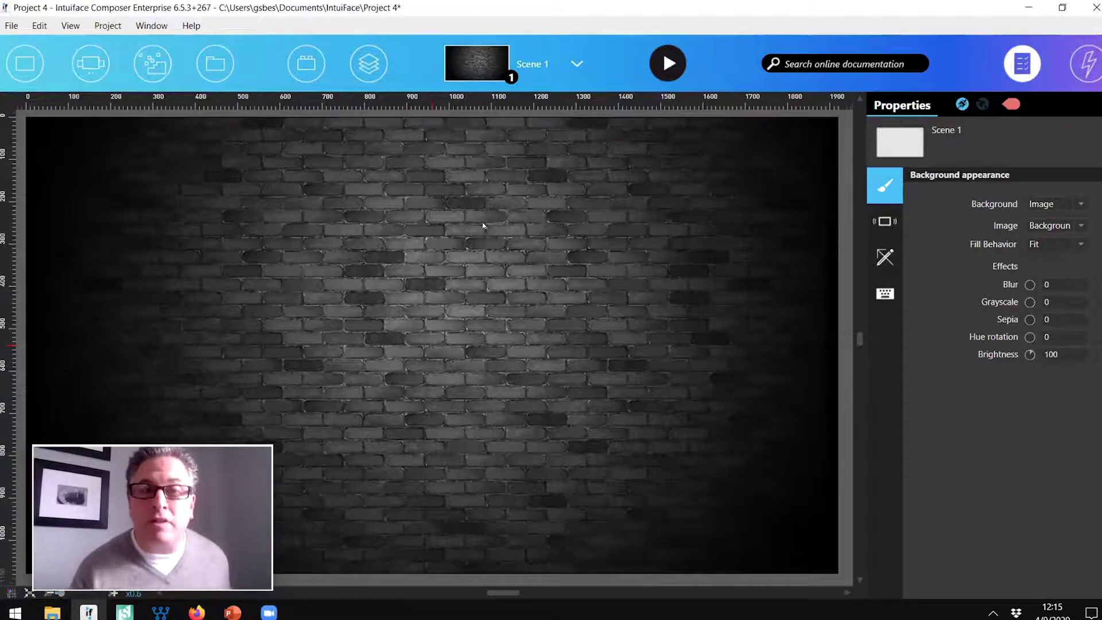
Step: Add Logo.png from the Partner Pavilion folder and place it in the scene's upper-left corner at X 122, Y 122
left_click(52, 612)
left_click_drag(1016, 167, 117, 197)
left_click(410, 238)
left_click(270, 263)
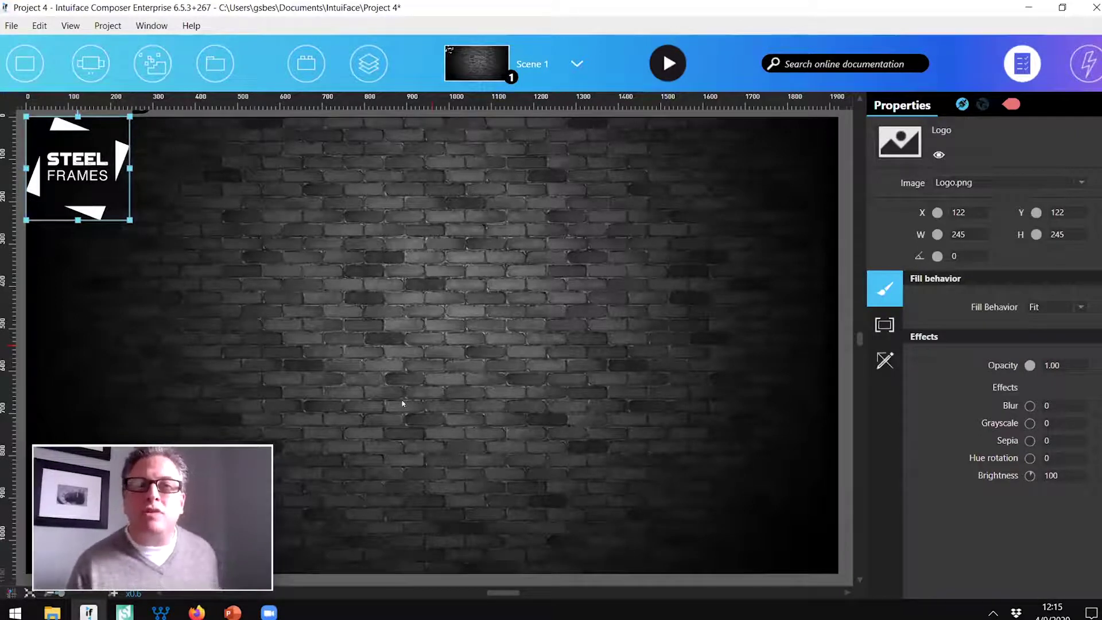
Step: Add Button-Nature.jpg and Button-VIntage.jpg together from the Partner Pavilion folder to the scene
key("alt+Tab")
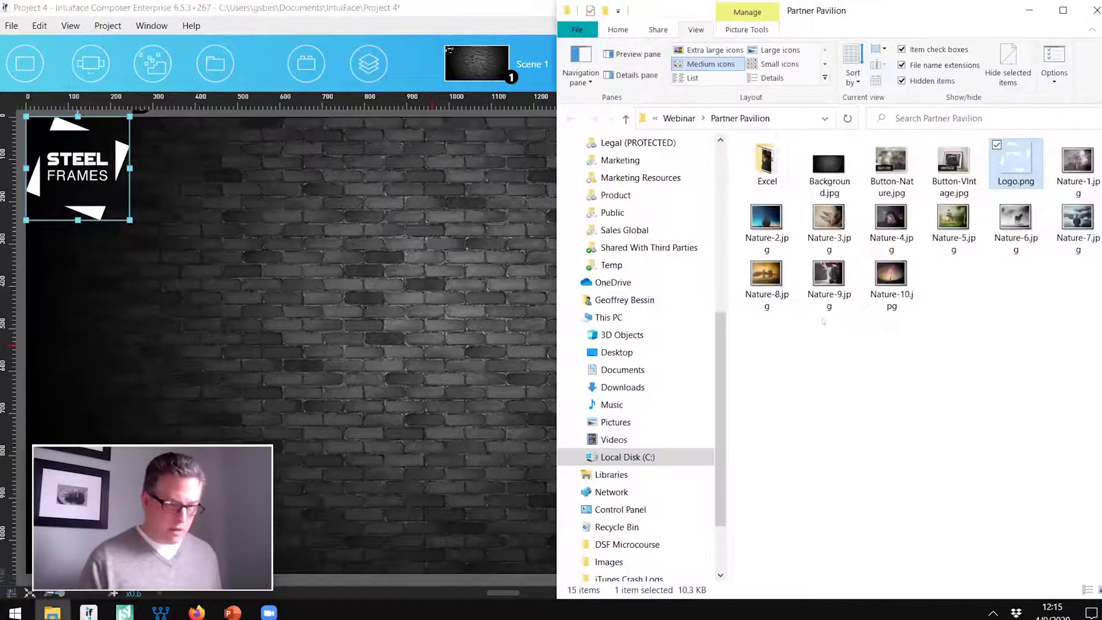
left_click(958, 339)
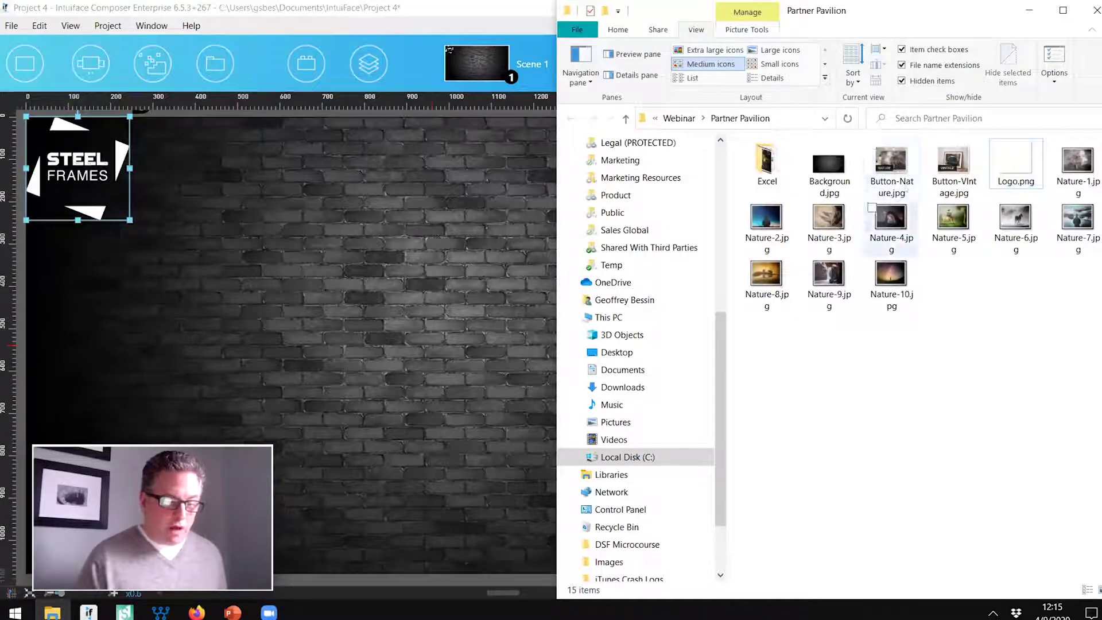
left_click(891, 163)
left_click(952, 163, "ctrl")
left_click_drag(891, 164, 354, 373)
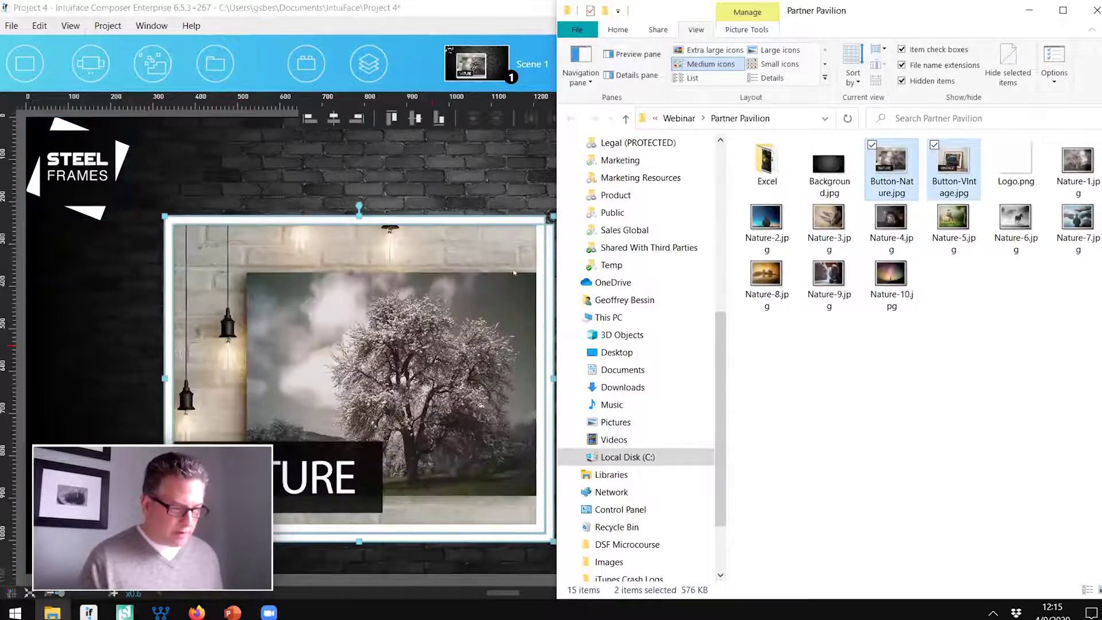
left_click(514, 273)
left_click(646, 368)
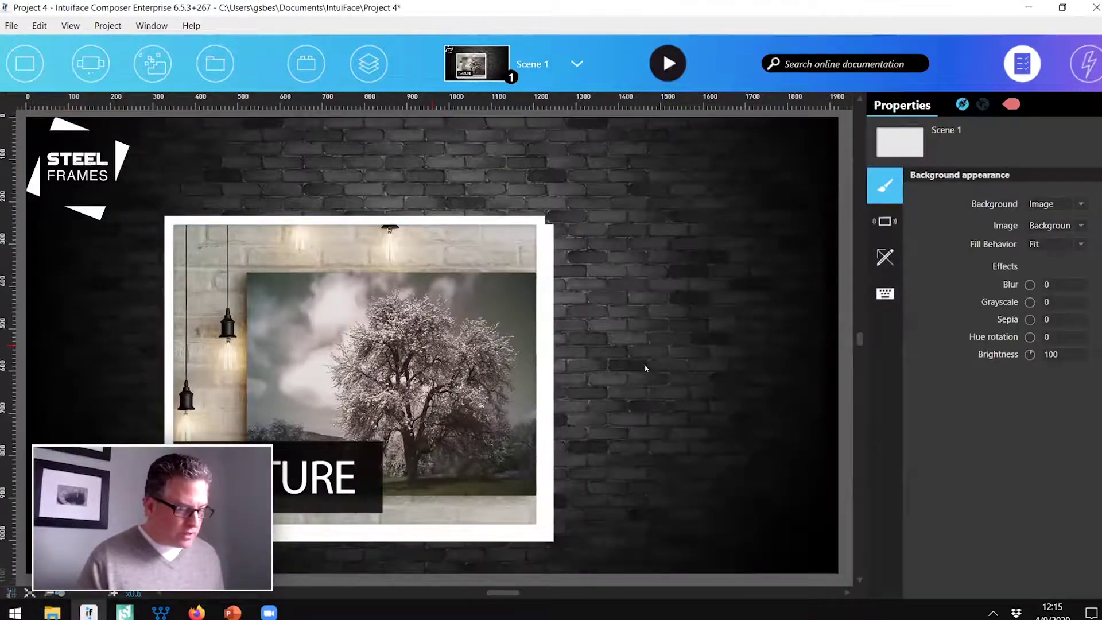
Step: Resize both button images together to a width of 530 and a height of 420
key("ctrl+a")
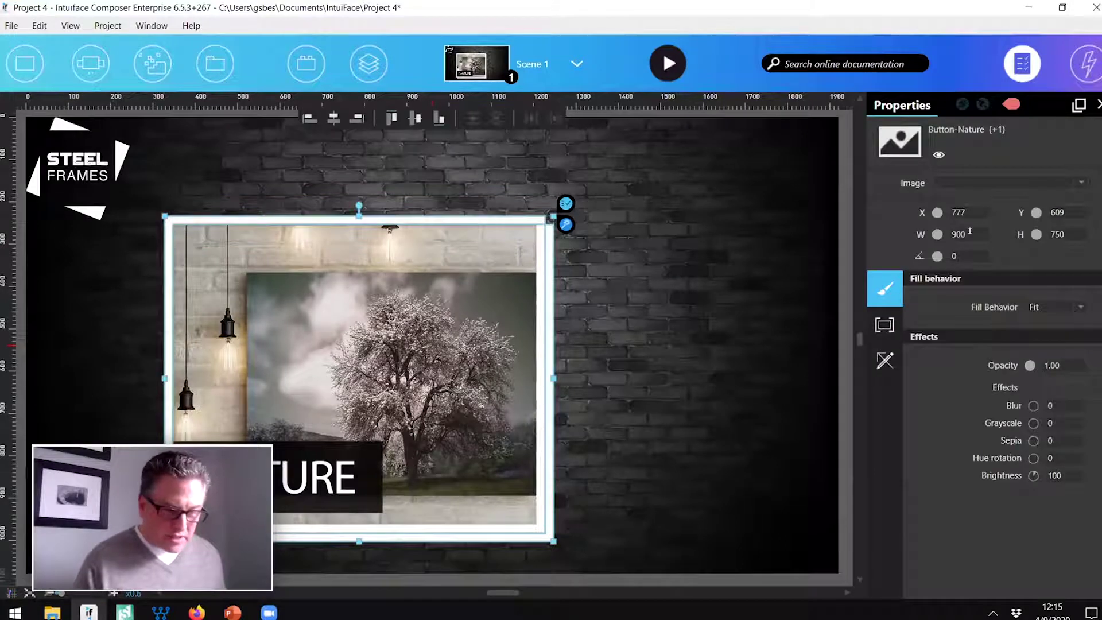
type("530")
key("Tab")
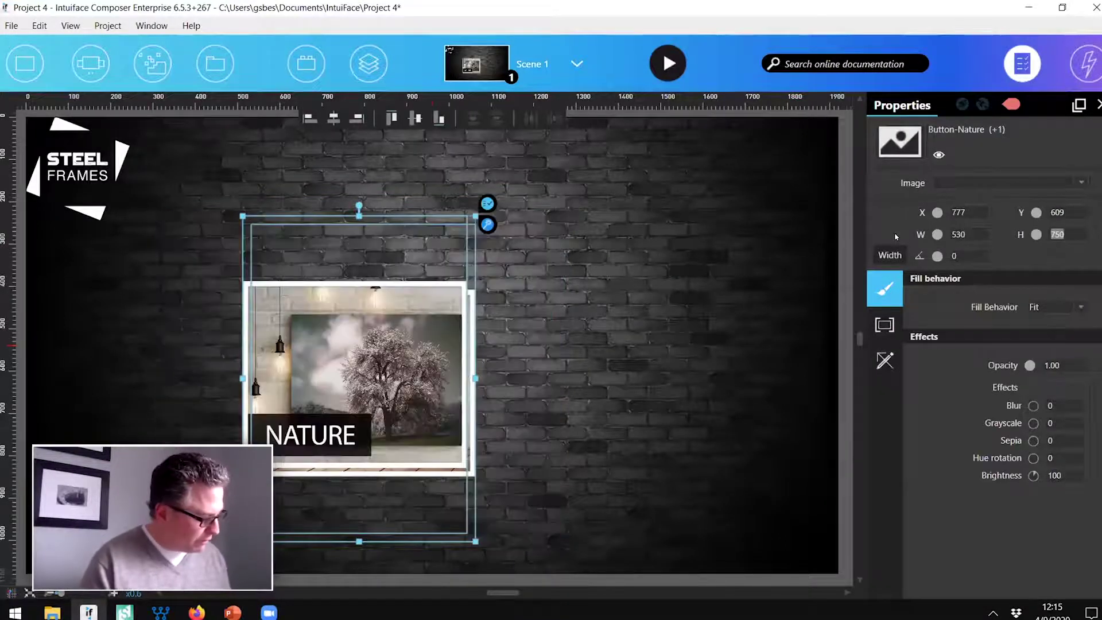
type("420")
key("Return")
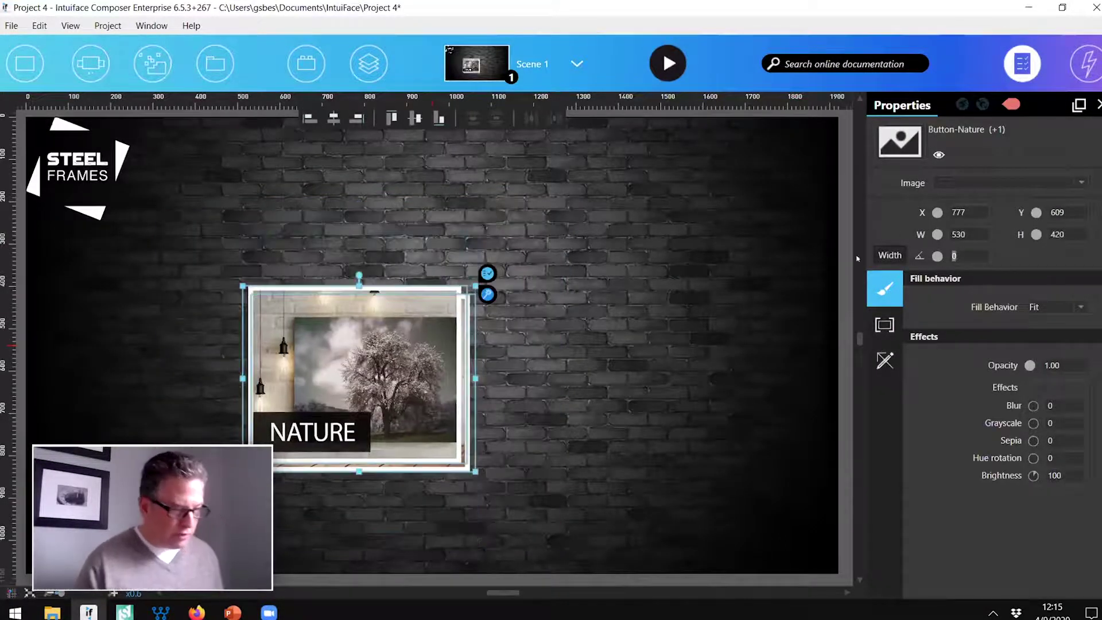
Step: Arrange the button images side by side at about Y 648, with Vintage at about X 677 and Nature at about X 1386
left_click(574, 229)
left_click_drag(300, 408, 586, 425)
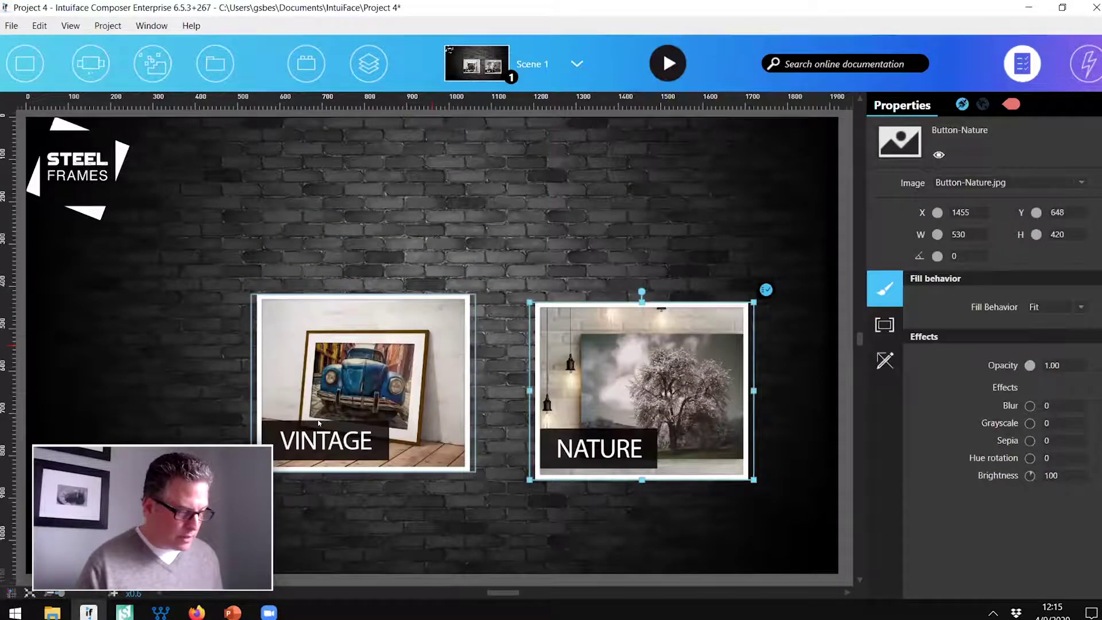
left_click_drag(367, 401, 315, 402)
left_click_drag(639, 413, 605, 413)
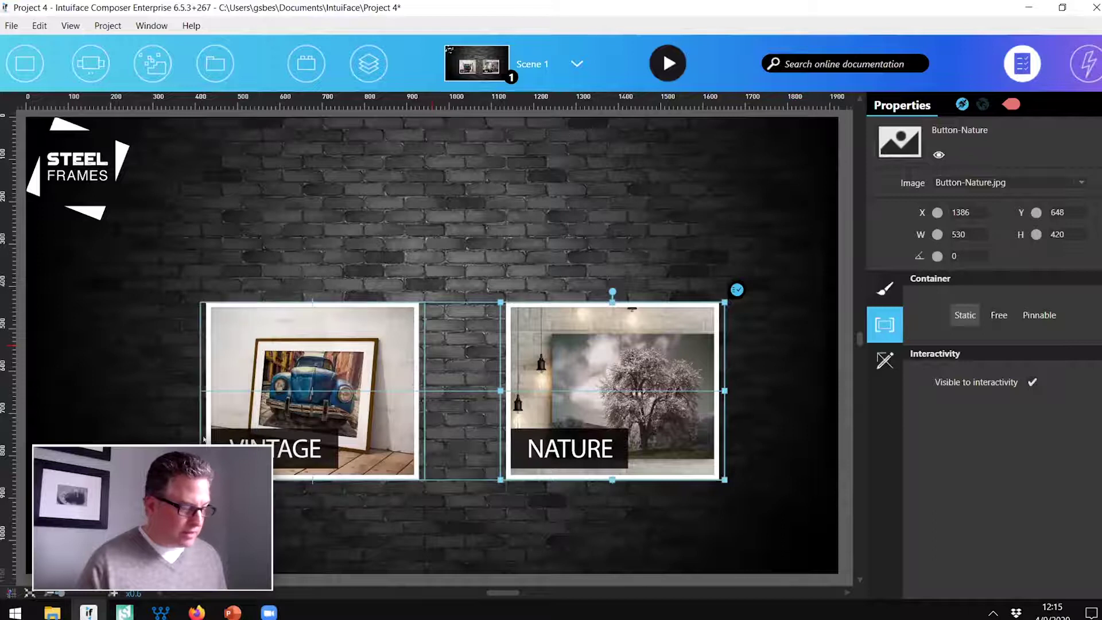
left_click(344, 373)
left_click(659, 373, "ctrl")
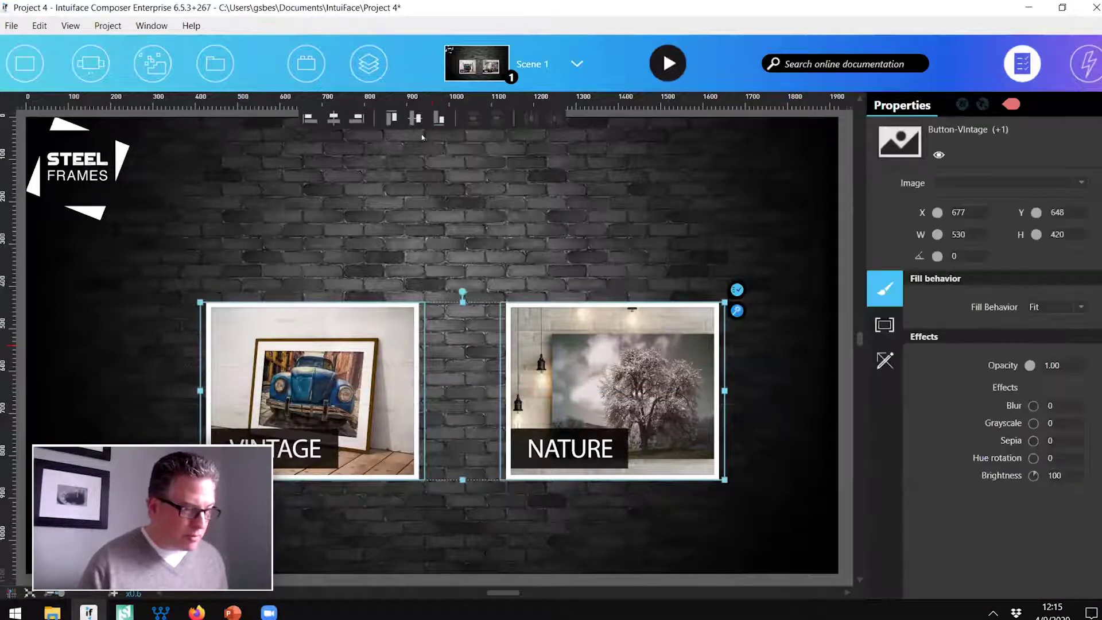
left_click(327, 236)
Step: Add a simple text box about 1226 x 169 above the button images with the text "Steel Frames Gallery"
left_click(25, 63)
left_click_drag(105, 439, 409, 208)
left_click_drag(487, 226, 745, 258)
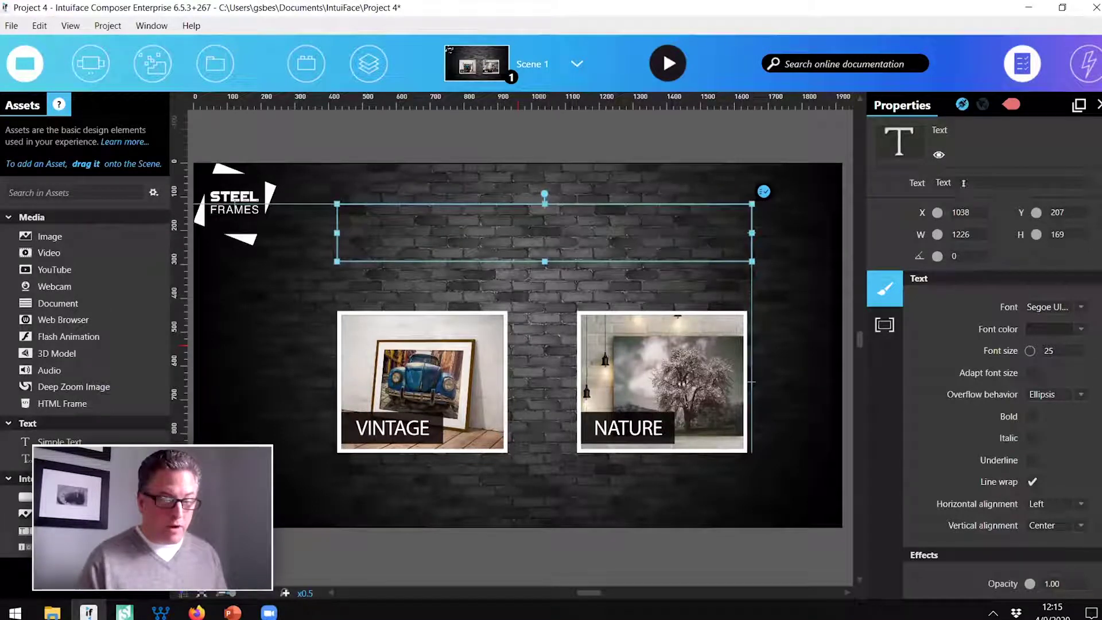
type("Ste")
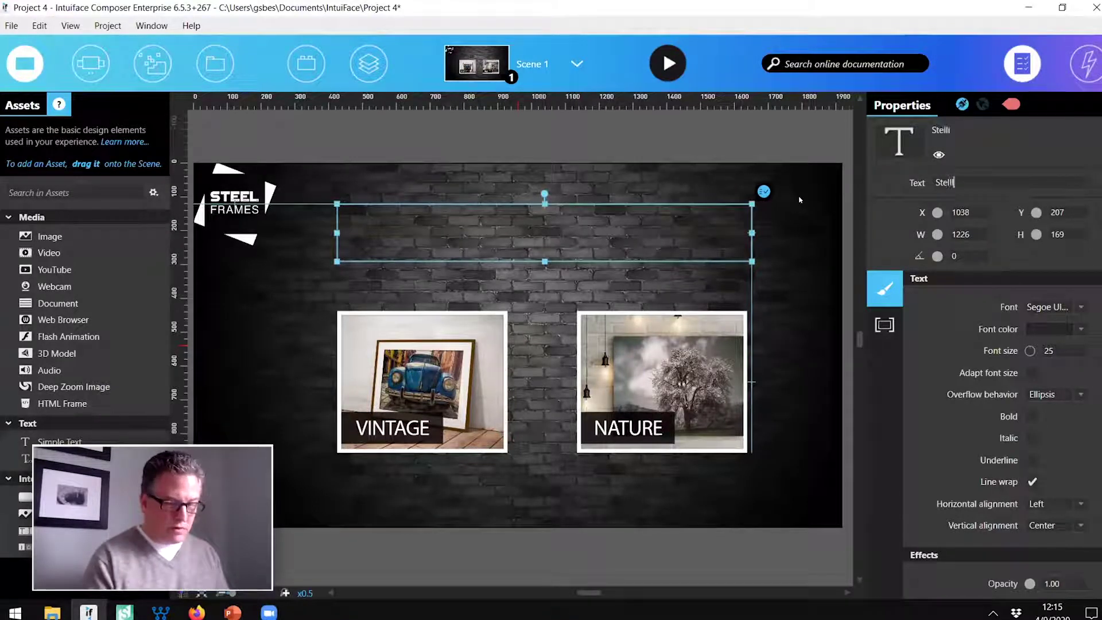
type("el Frames Gallery")
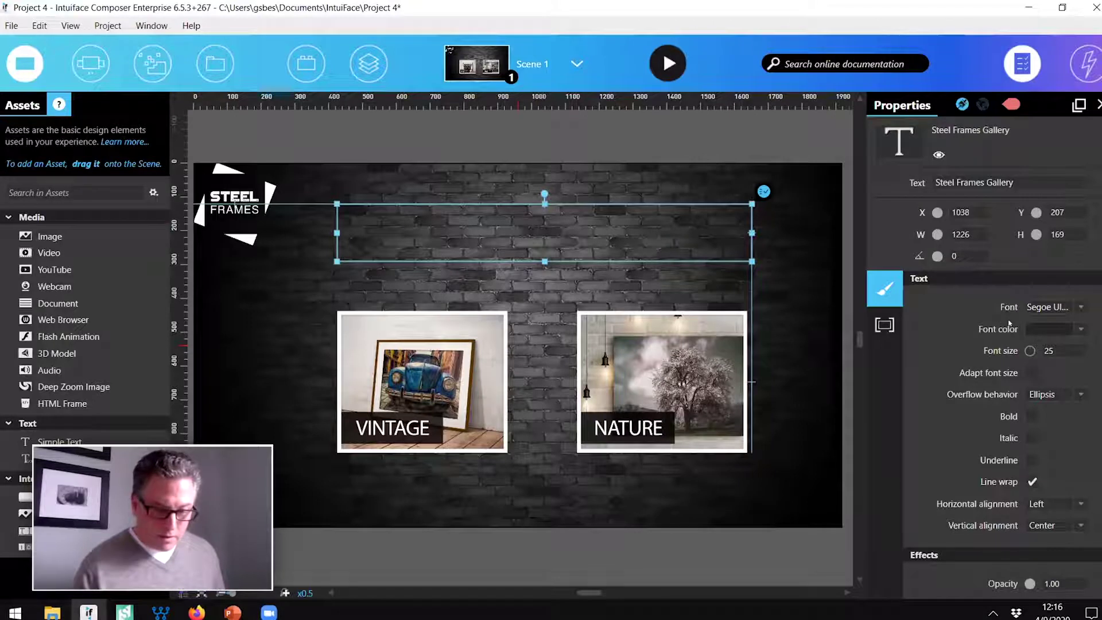
Step: Format the title text with font size 90, solid white #FFFFFFFF colour and the Raleway Regular font
type("90")
key("Return")
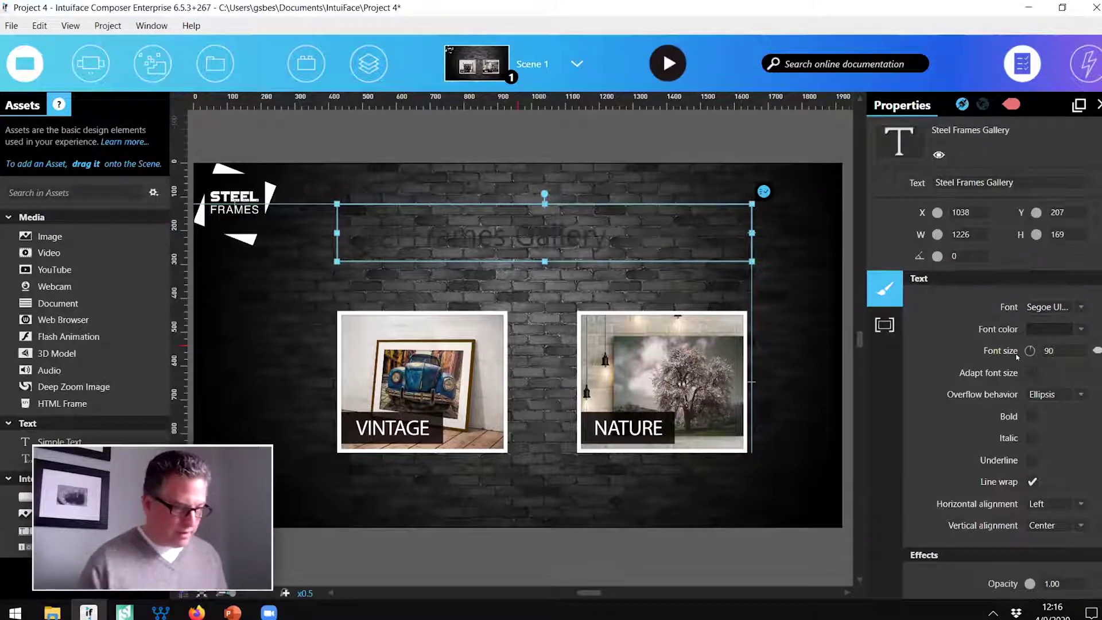
left_click(1045, 329)
left_click_drag(826, 109, 822, 69)
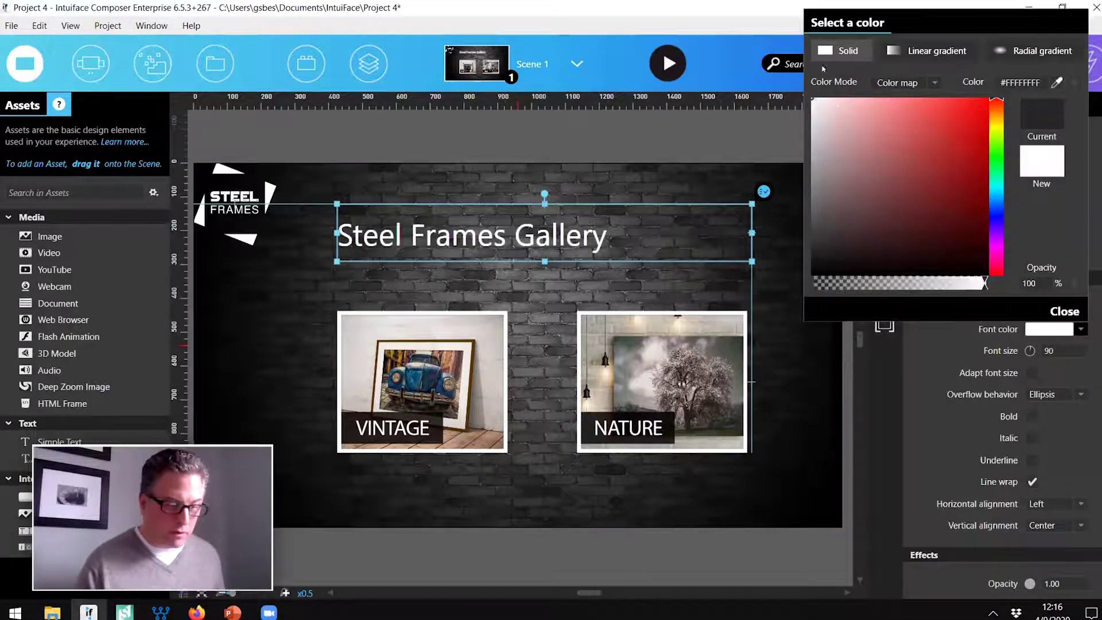
left_click(1058, 312)
left_click(1045, 307)
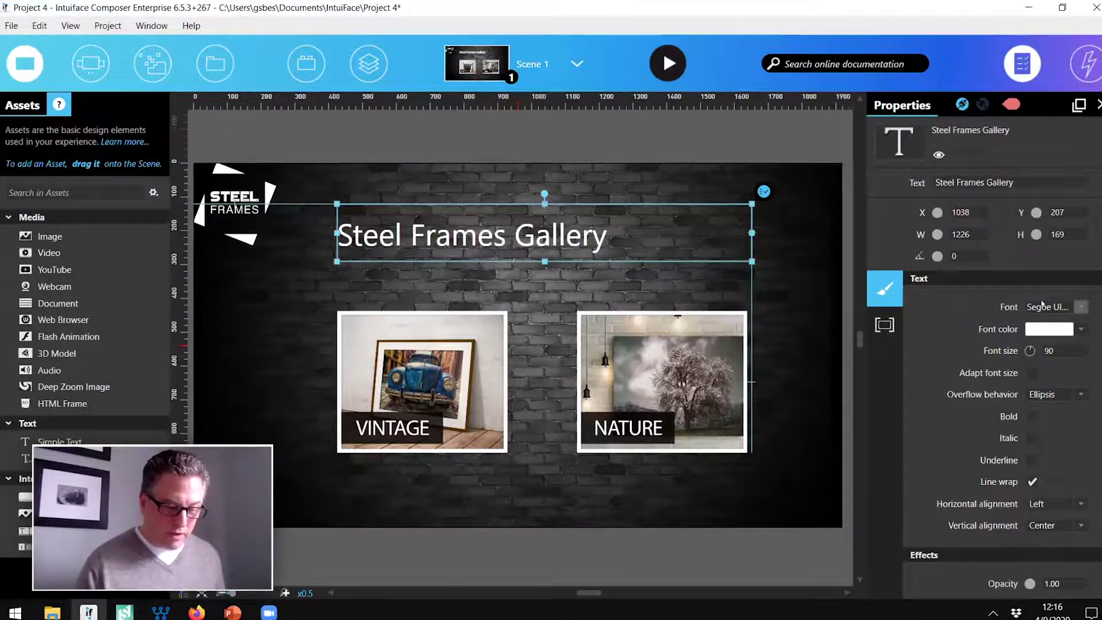
type("ral")
left_click(805, 358)
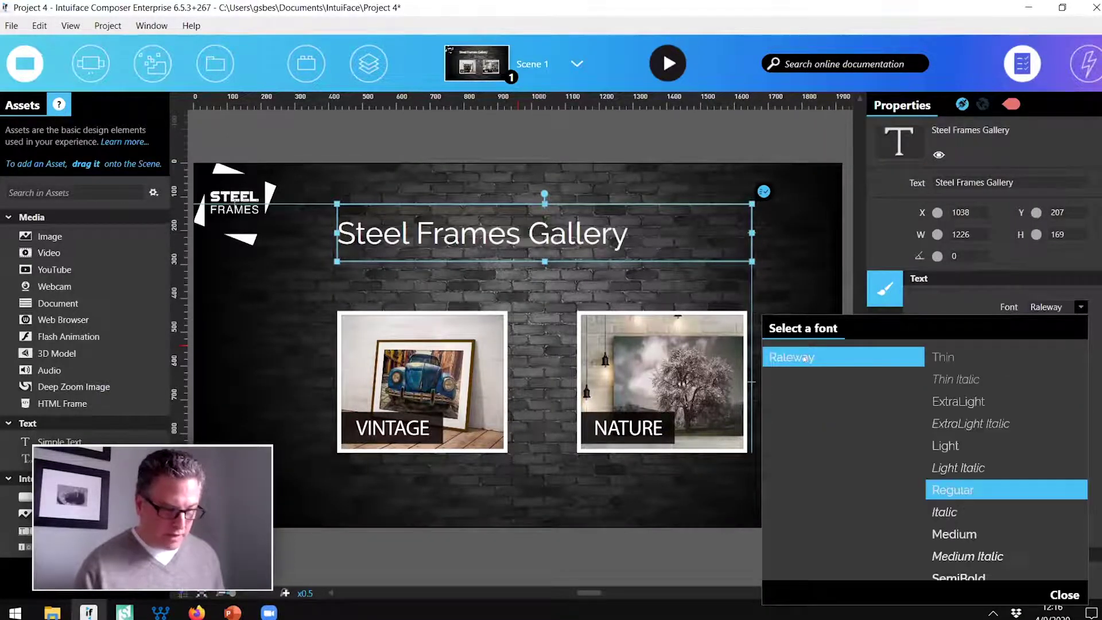
Step: Narrow the title's text box to a width of about 918 and set its X position to 960
left_click(748, 228)
left_click_drag(748, 228, 645, 232)
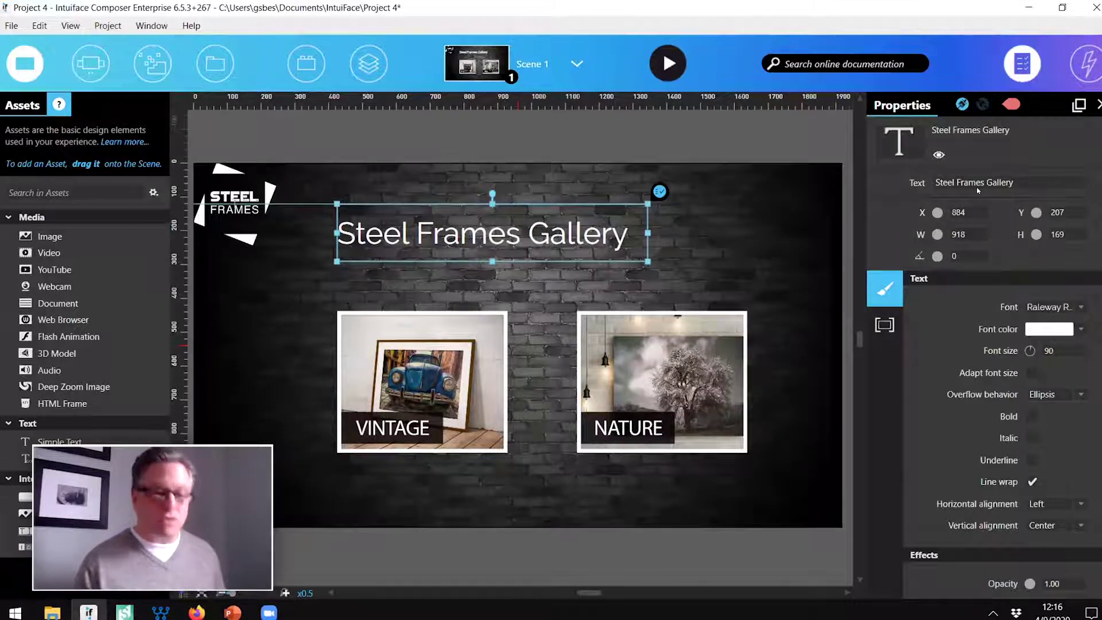
type("960")
key("Tab")
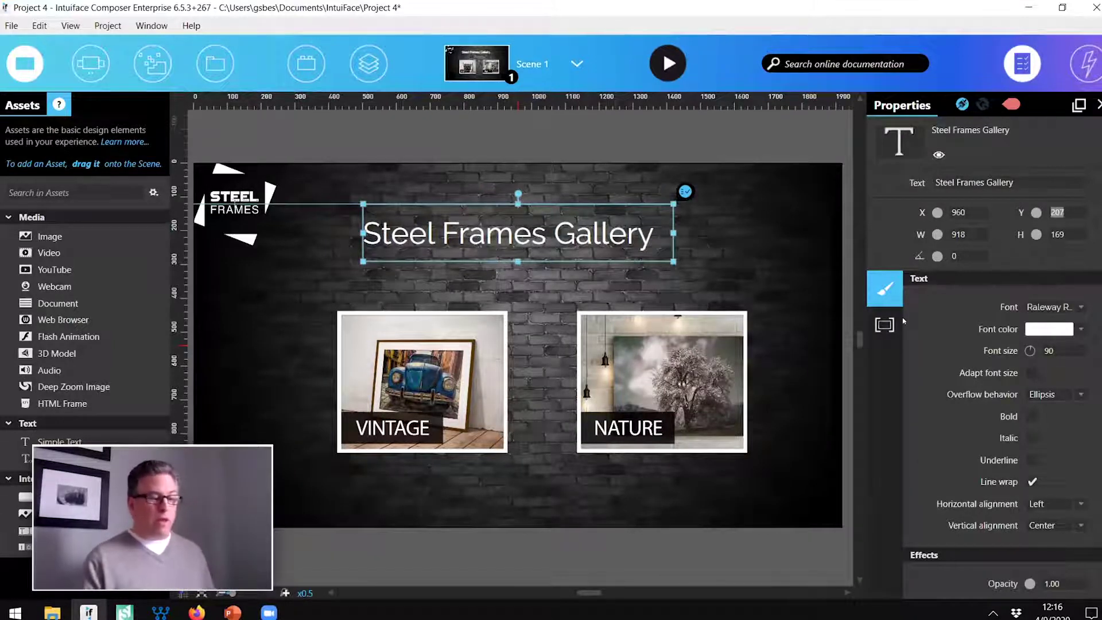
Step: Duplicate Scene 1 in the project's scene list
left_click(549, 85)
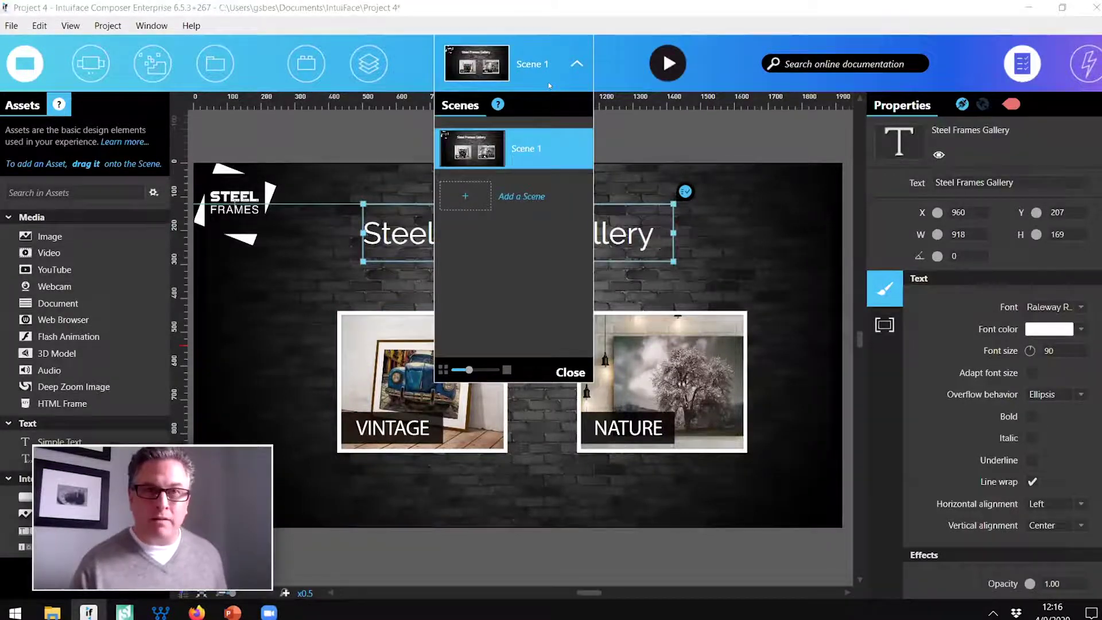
right_click(539, 143)
left_click(473, 244)
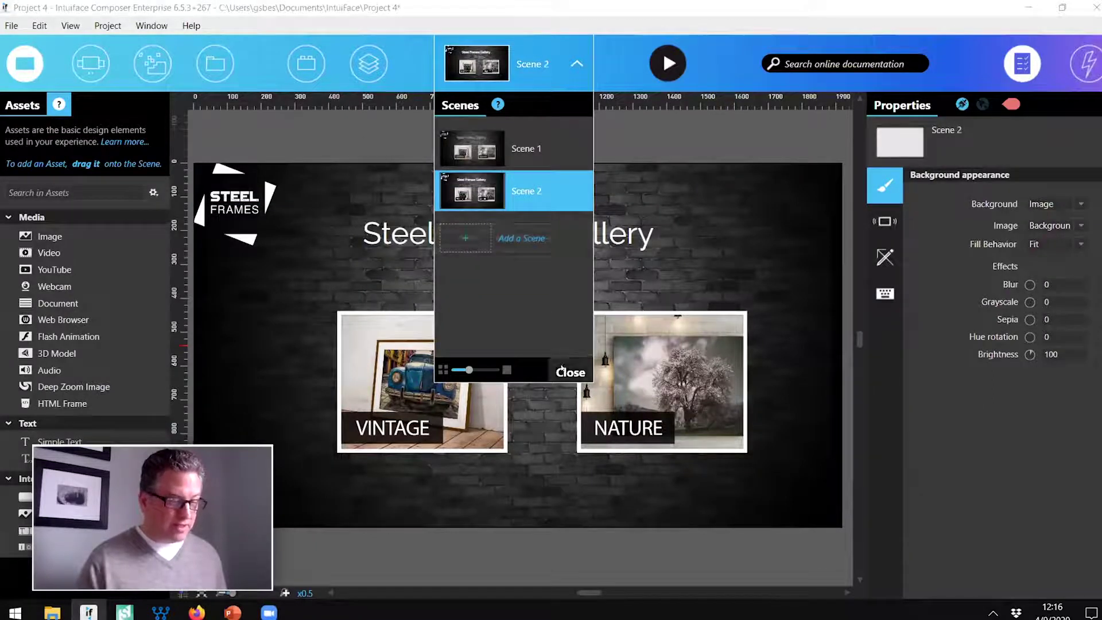
left_click(568, 372)
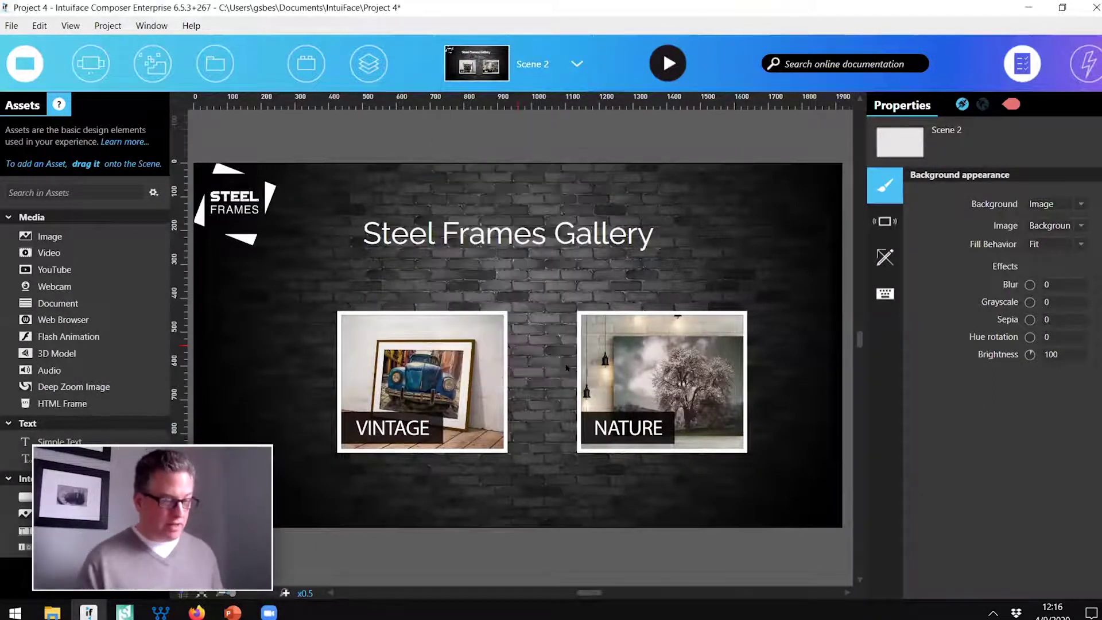
Step: Delete the Vintage and Nature button images from the duplicated scene
left_click(504, 389)
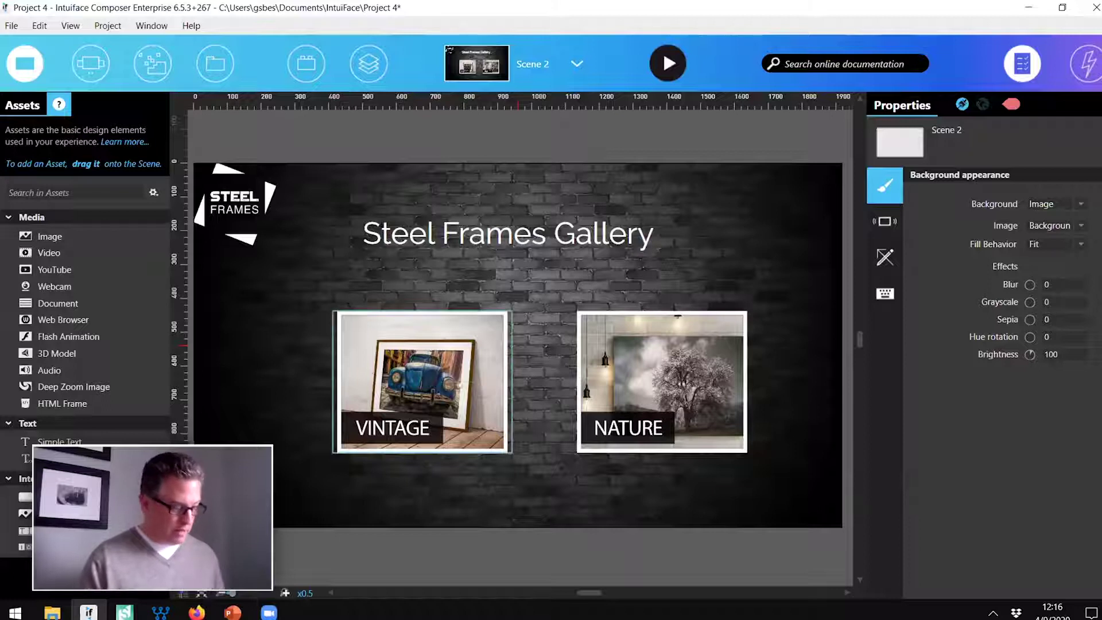
left_click(660, 386, "ctrl")
key("Delete")
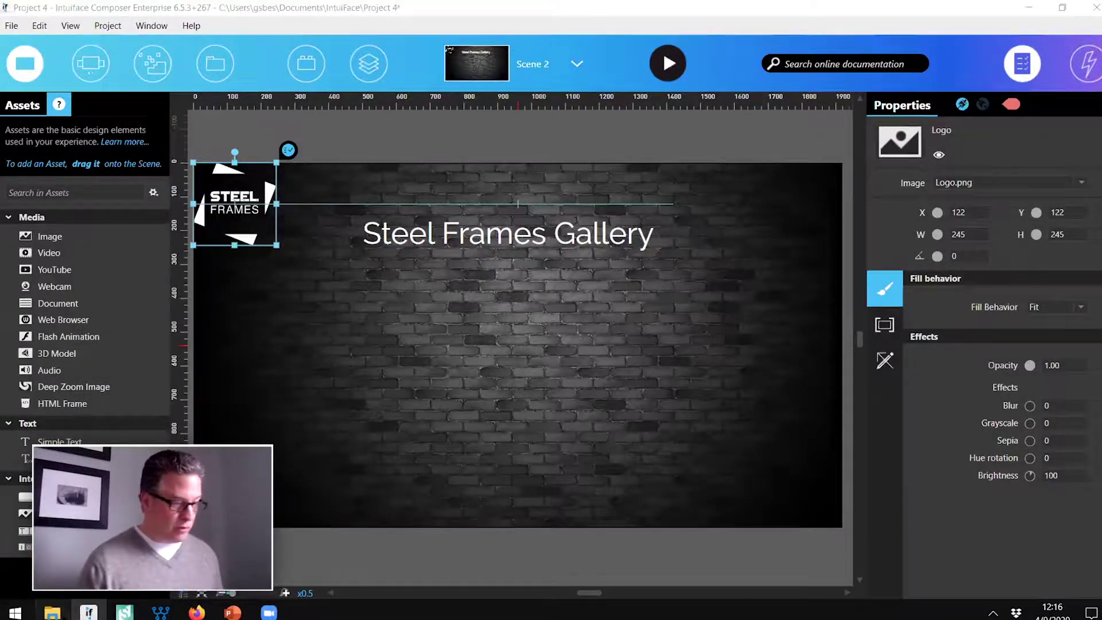
Step: Add the ten images Nature-1.jpg to Nature-10.jpg from the Partner Pavilion folder to Scene 2
left_click(52, 613)
left_click(1079, 157)
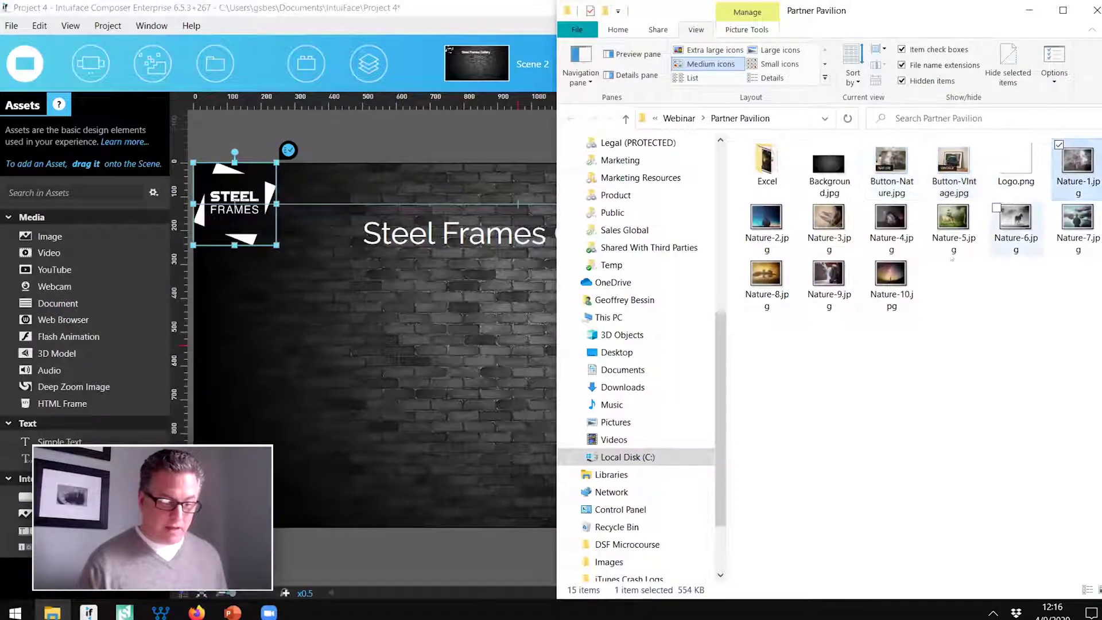
left_click(889, 282, "shift")
left_click_drag(774, 319, 442, 386)
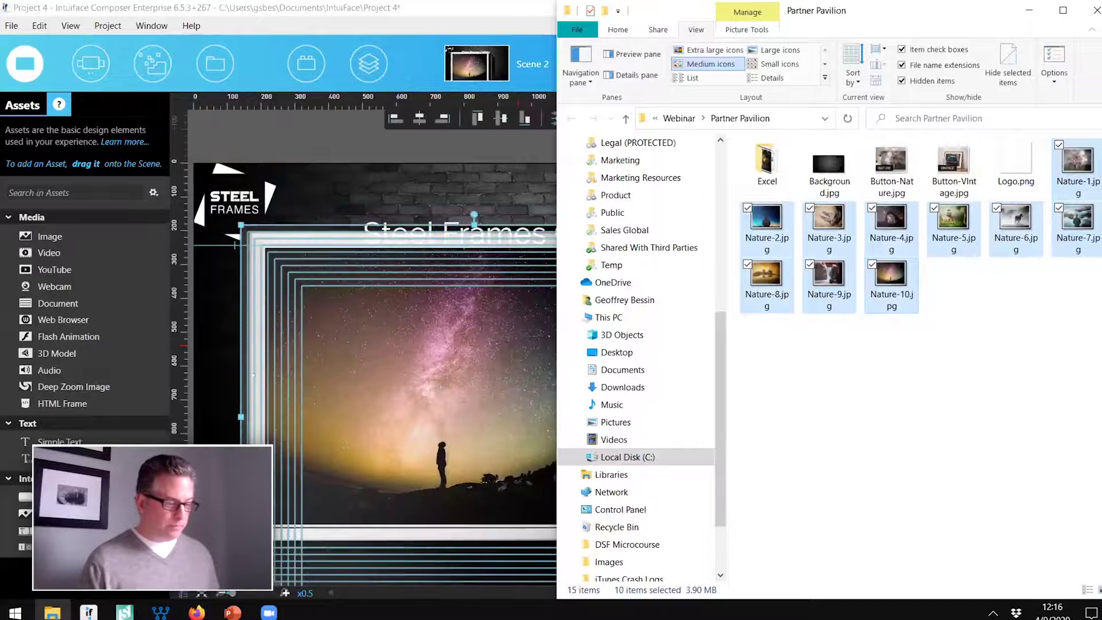
left_click(229, 376)
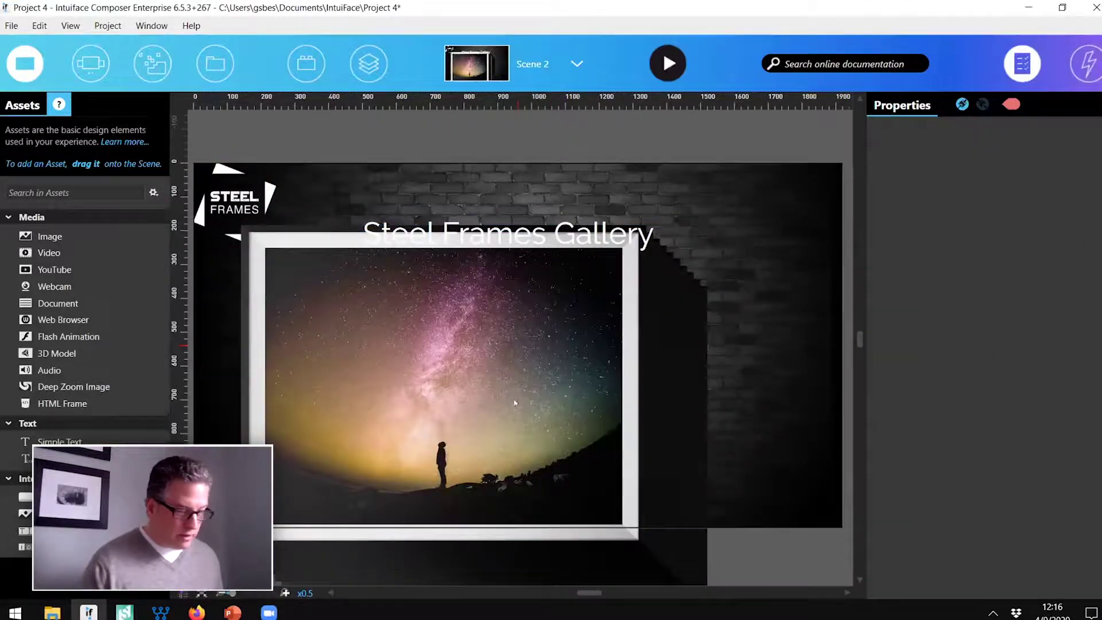
Step: Group the ten Nature images and convert the group into an Asset Flow collection
left_click(571, 388)
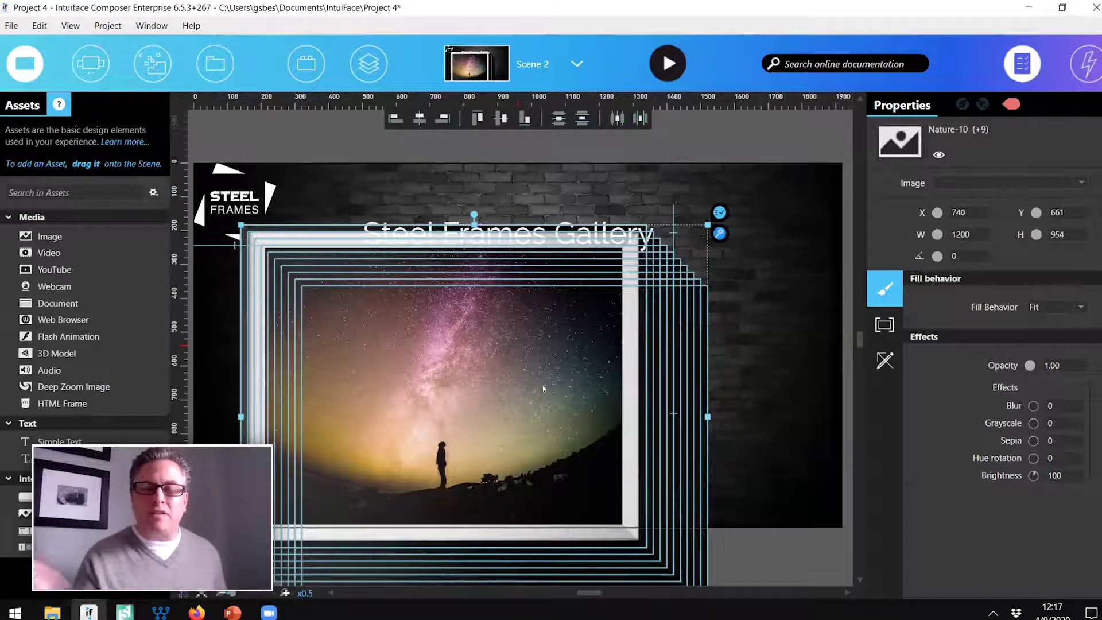
right_click(542, 387)
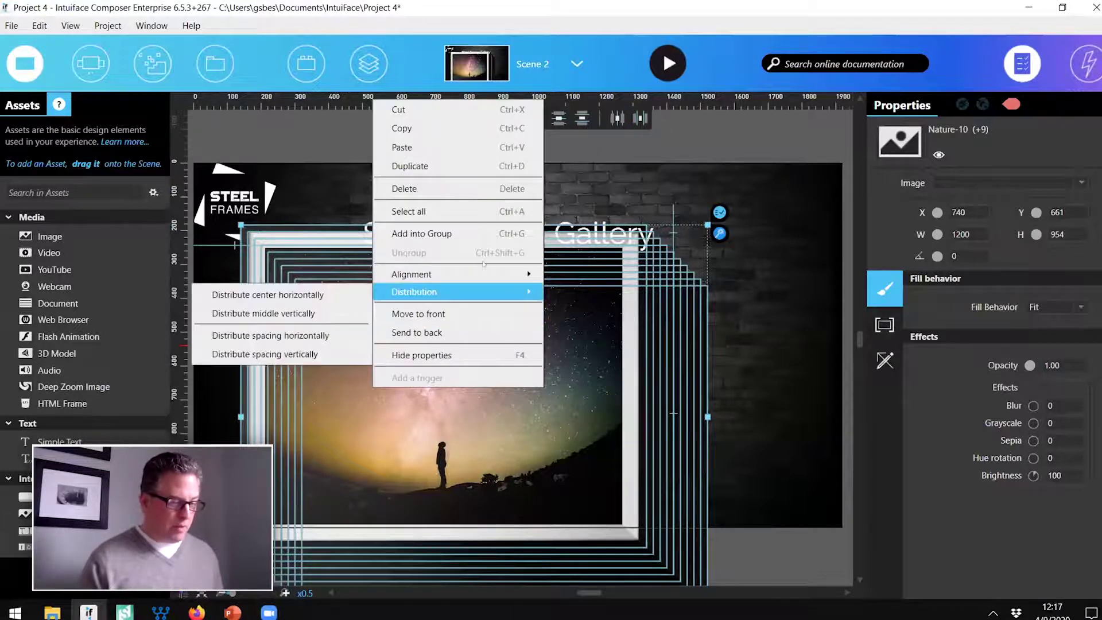
left_click(482, 234)
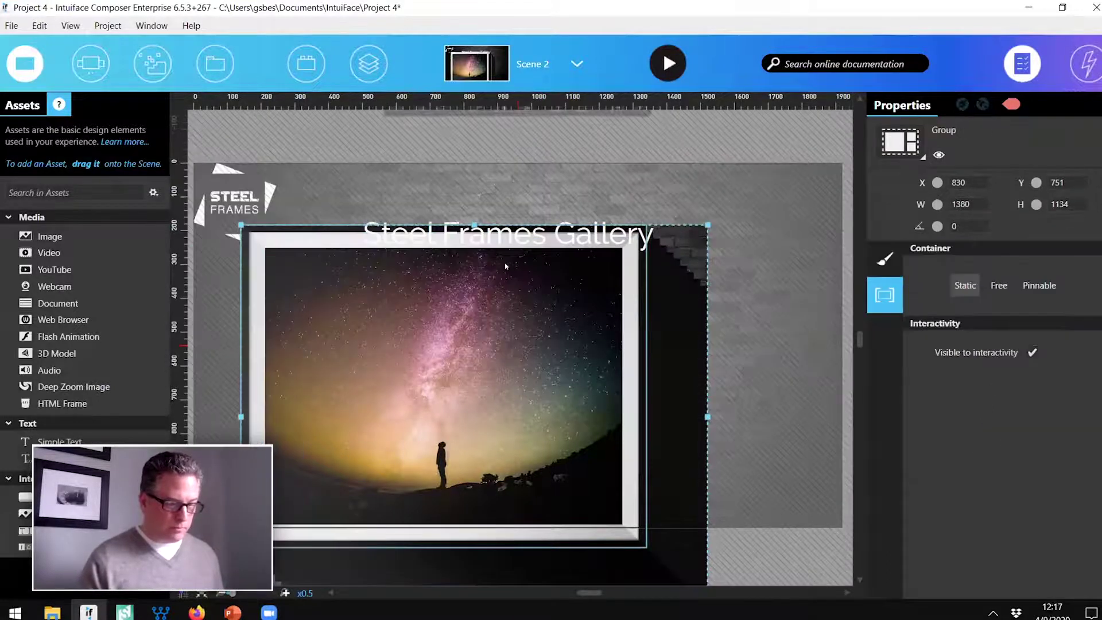
left_click(901, 142)
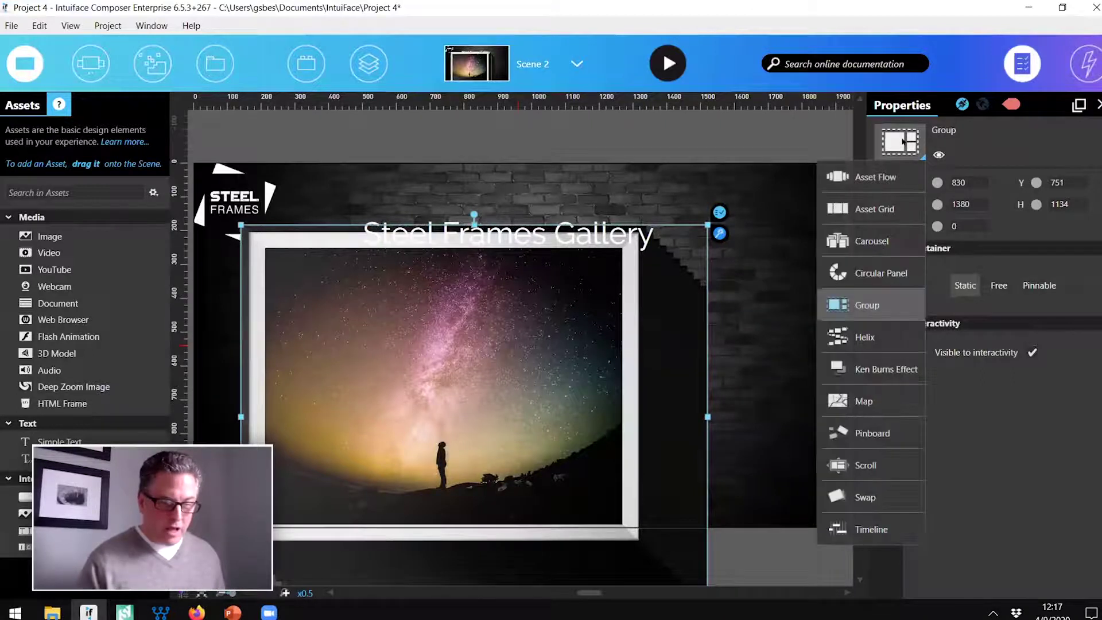
left_click(884, 178)
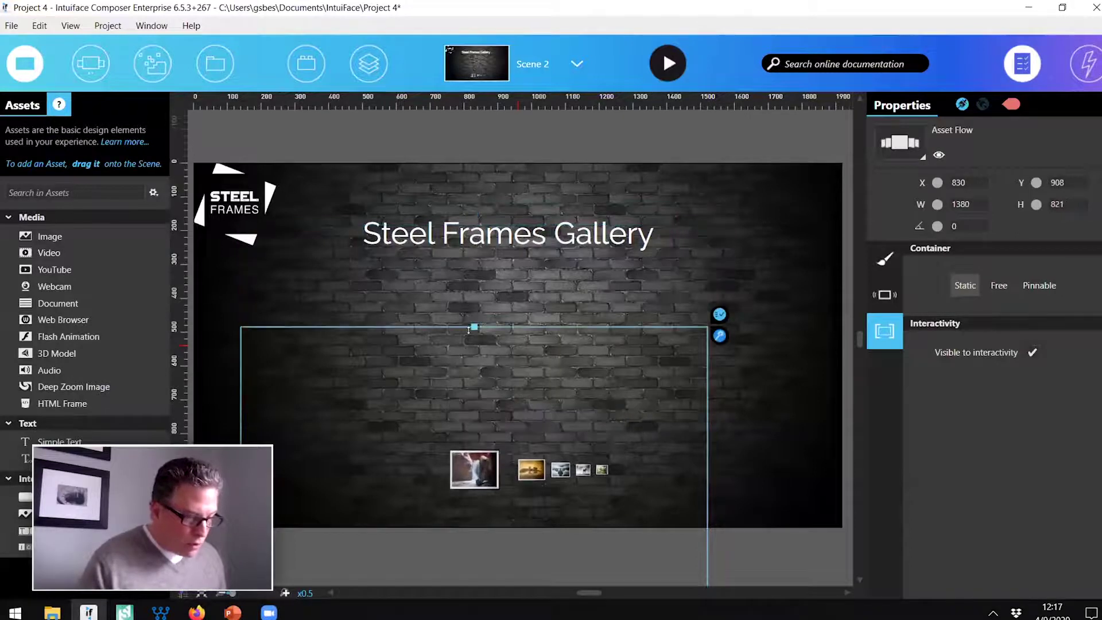
Step: Move and resize the Asset Flow to about 1920 wide and 617 high, spanning the scene's lower half at X 960, Y 771
left_click_drag(270, 342, 200, 341)
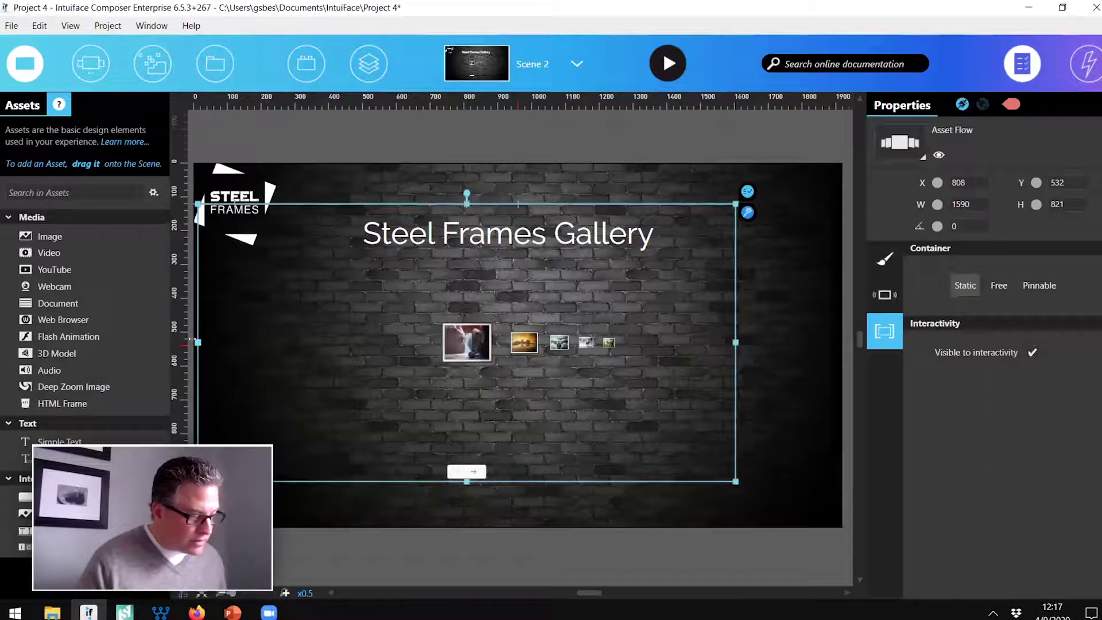
left_click_drag(735, 342, 837, 342)
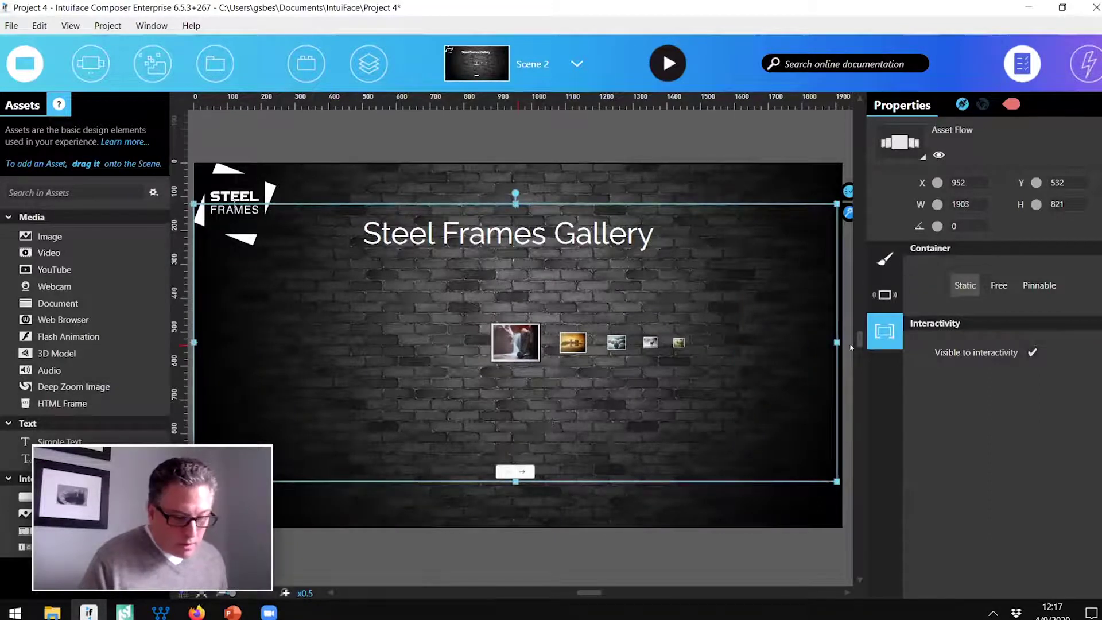
left_click_drag(515, 481, 517, 526)
left_click_drag(518, 204, 518, 319)
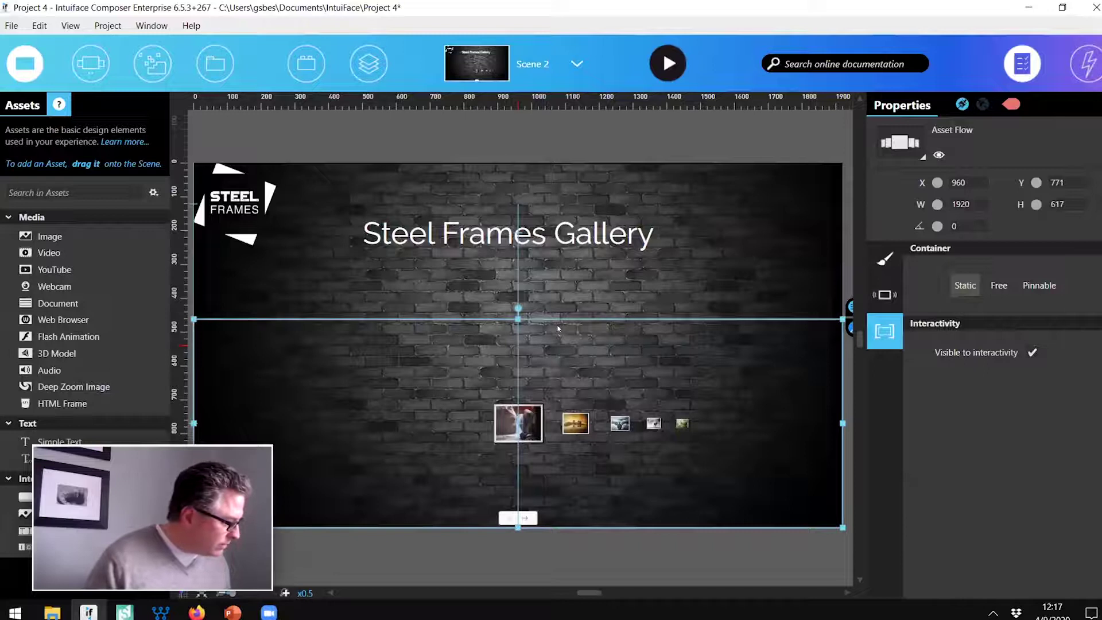
Step: Set the Asset Flow's index in focus to 4, curtain aperture to 390, wingspan to 1.0 and expansion factor to 0.9
left_click(879, 262)
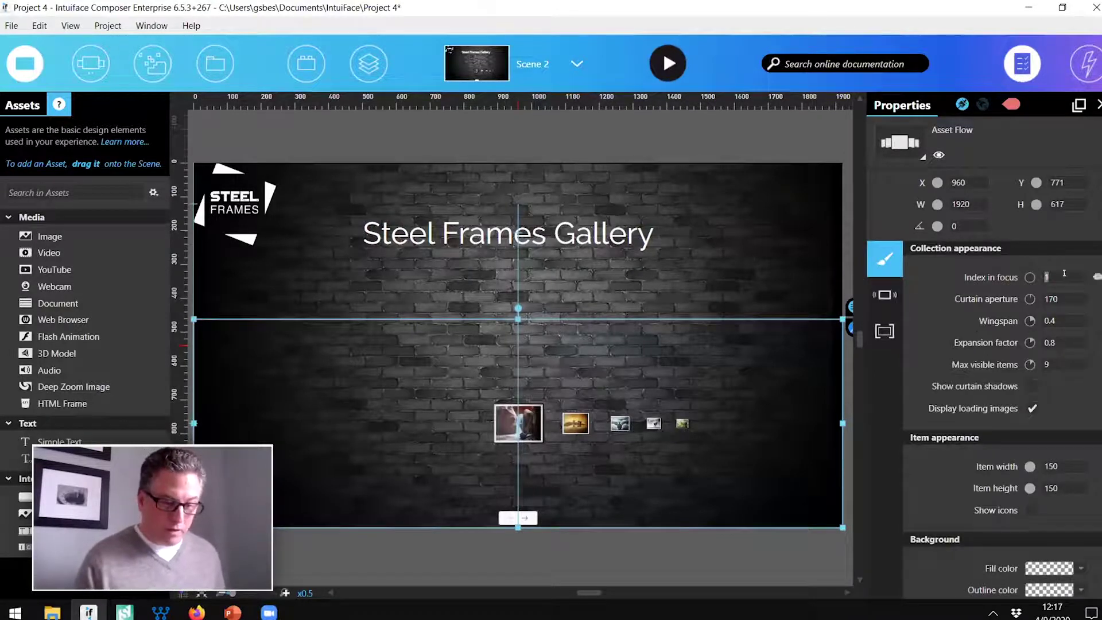
key("Tab")
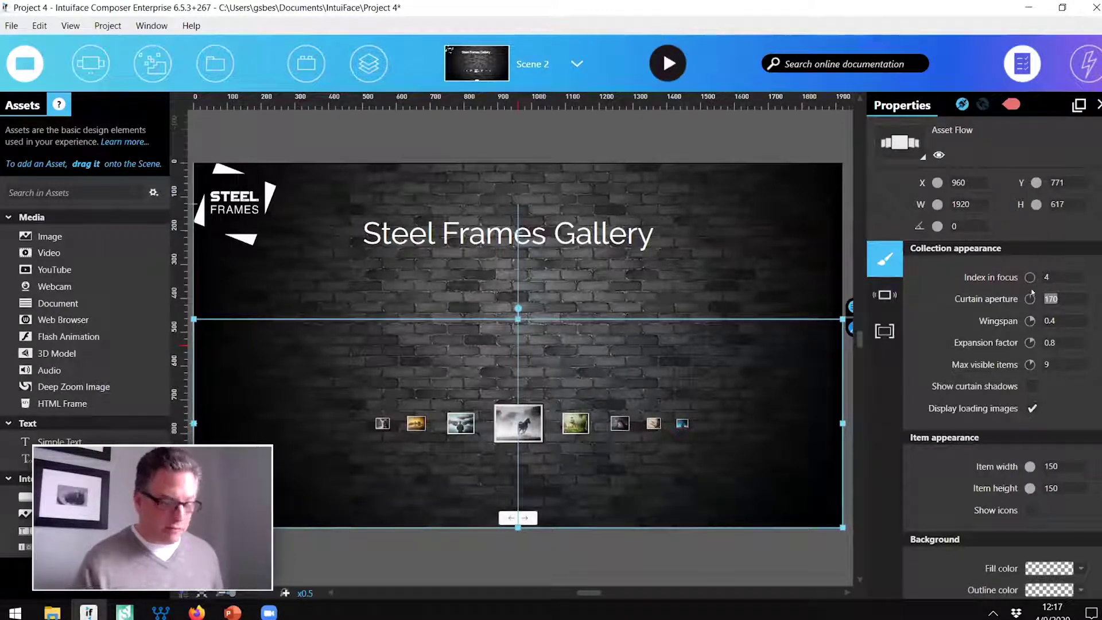
type("390")
key("Tab")
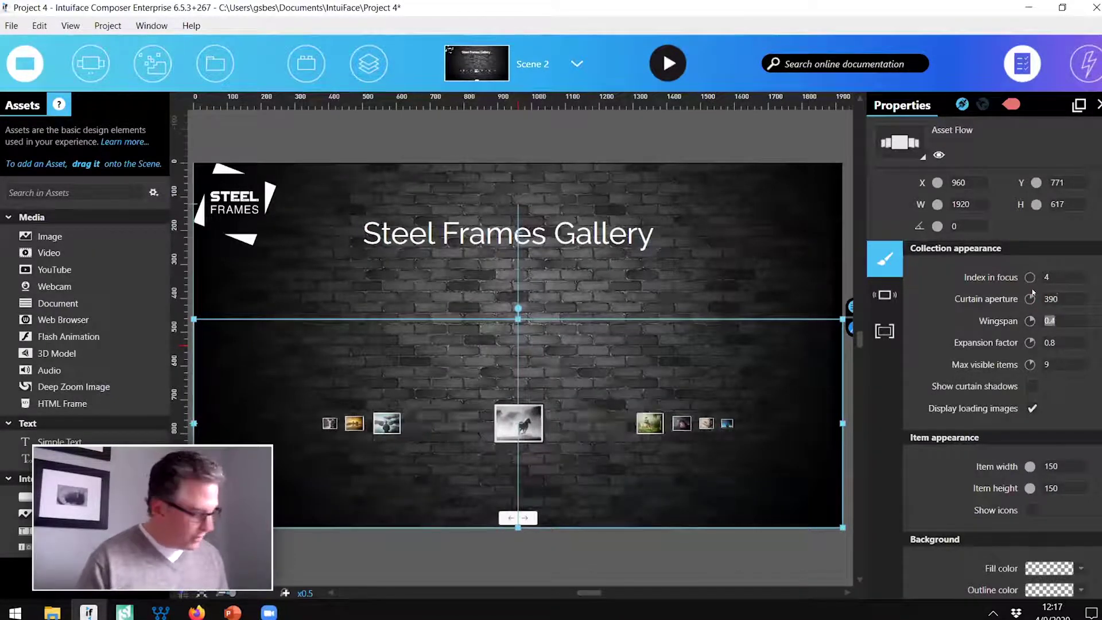
type("1")
key("Tab")
type("0.9")
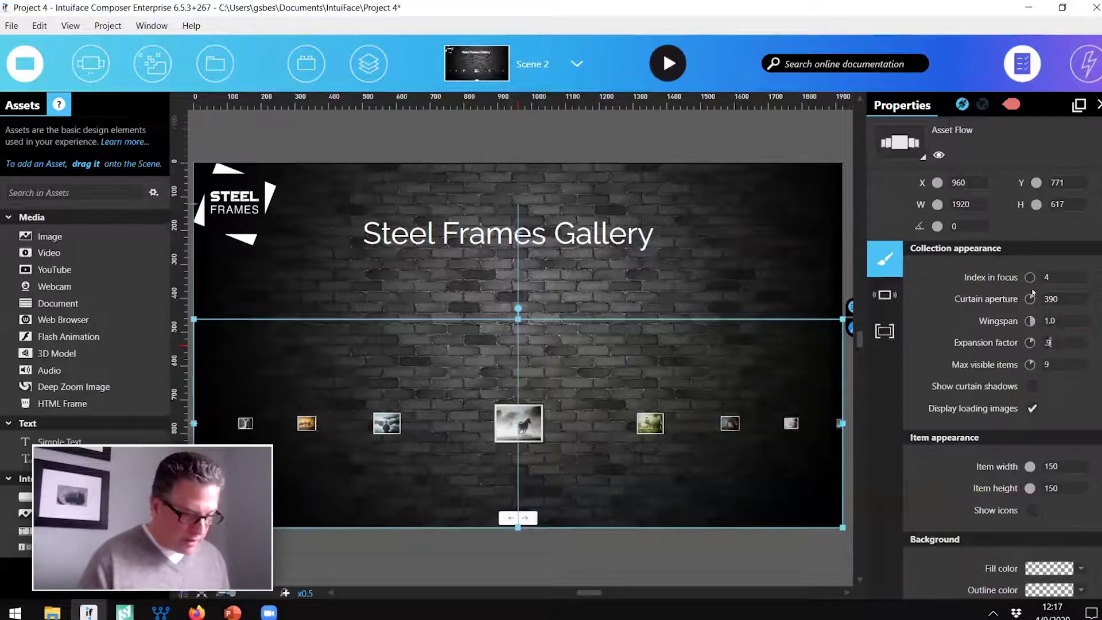
key("Tab")
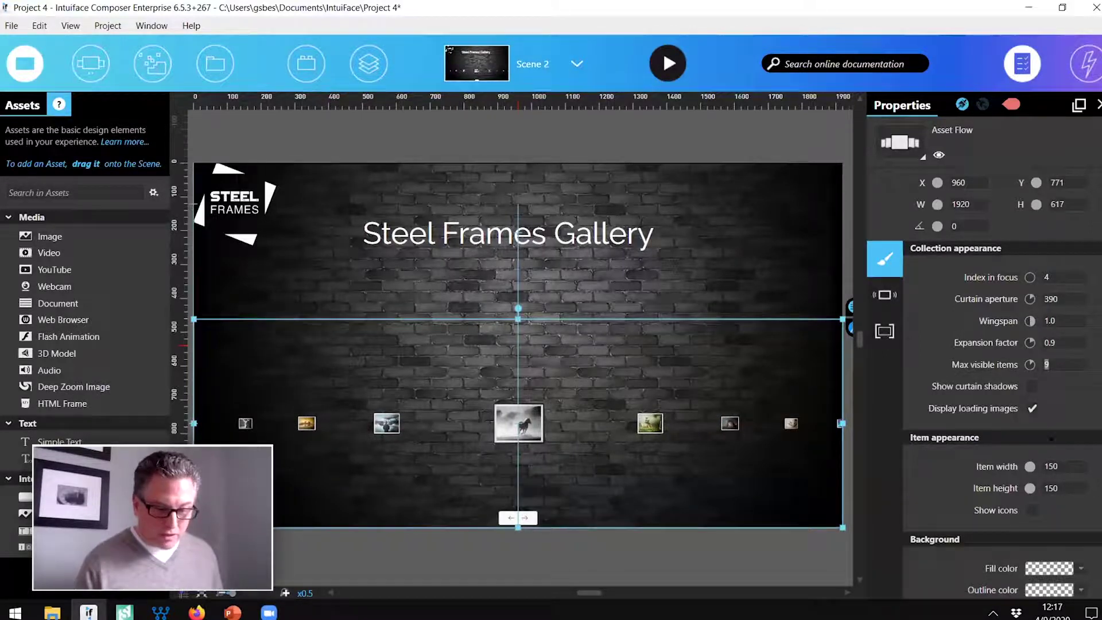
Step: Set the Asset Flow's item width to 765 and item height to 608, and move it up to about Y 695
left_click(1064, 464)
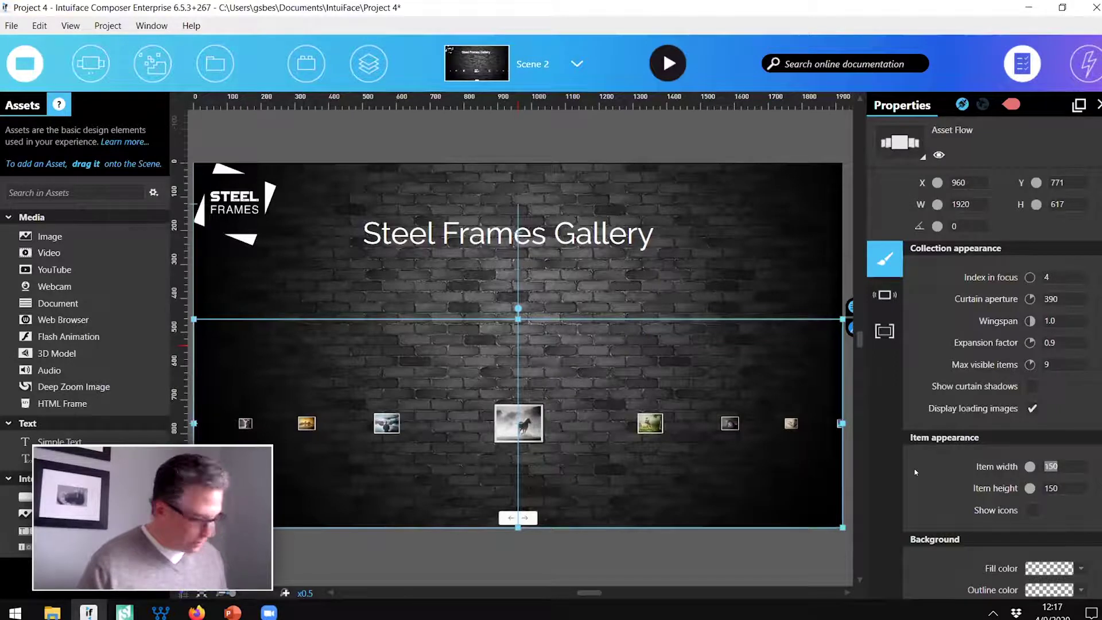
type("765")
key("Tab")
type("608")
key("Tab")
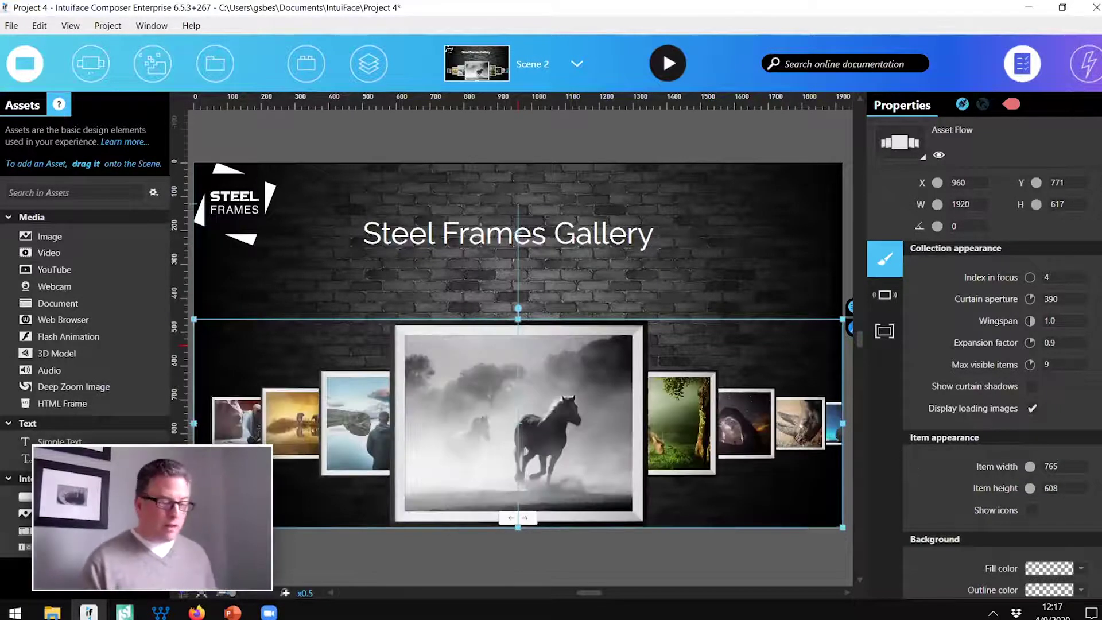
left_click_drag(691, 366, 691, 339)
Step: Turn off Show controls for the Asset Flow and enable Tap item to open
scroll(1002, 402, "down", 5)
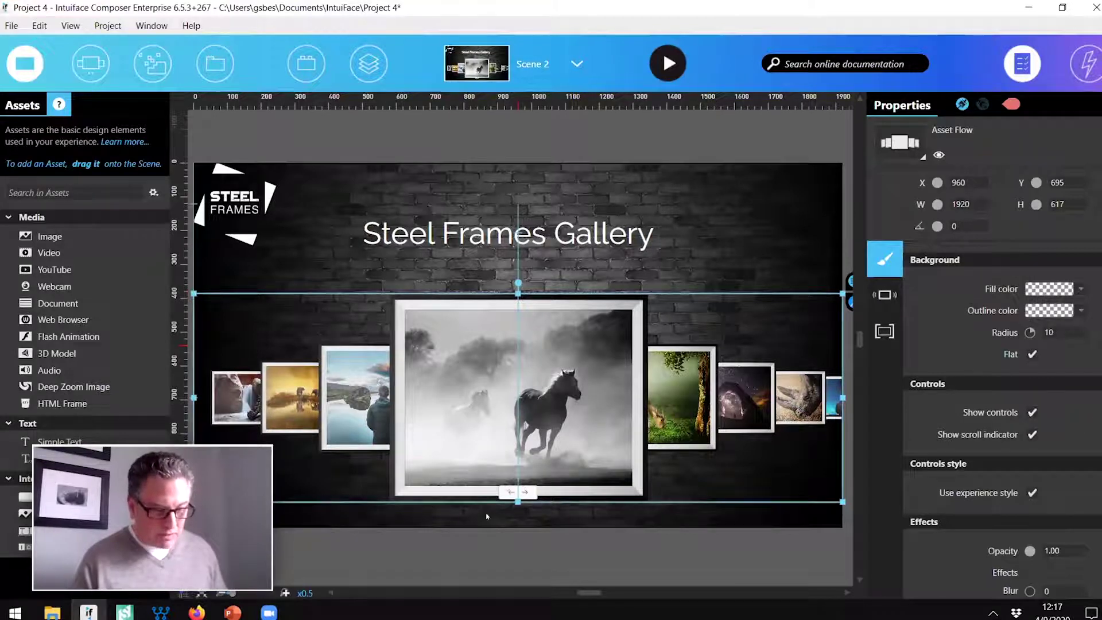
left_click(1032, 412)
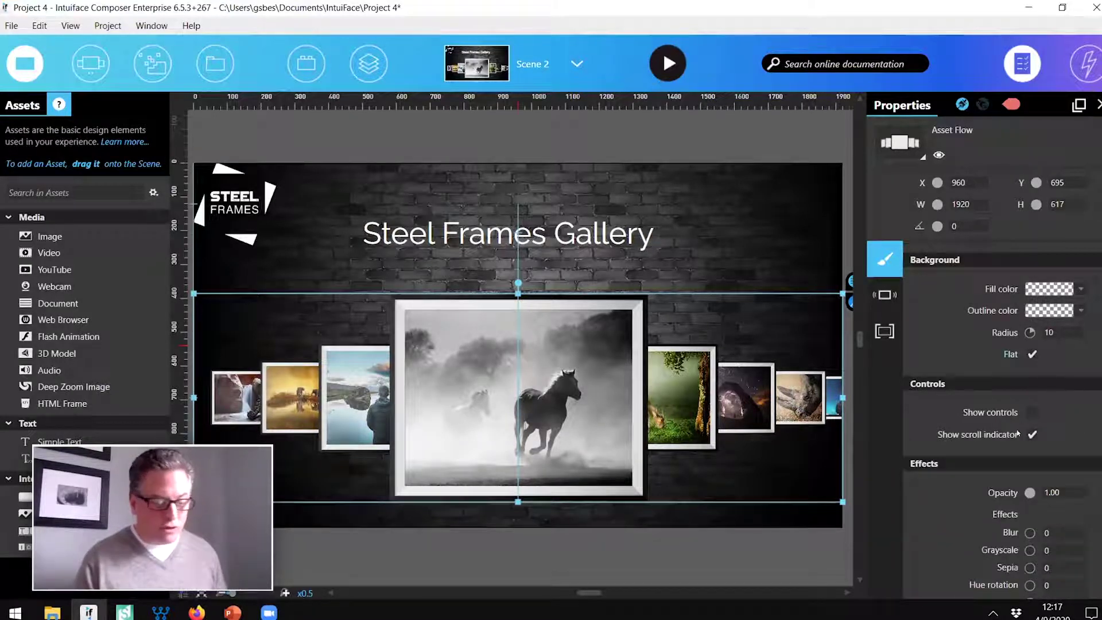
left_click(884, 297)
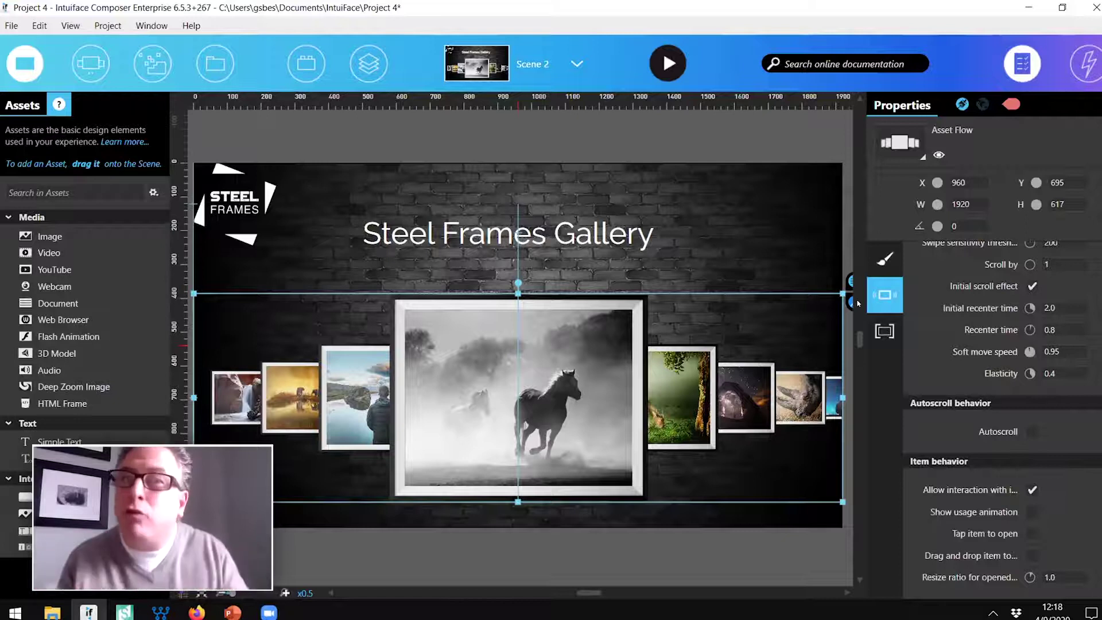
left_click(1032, 533)
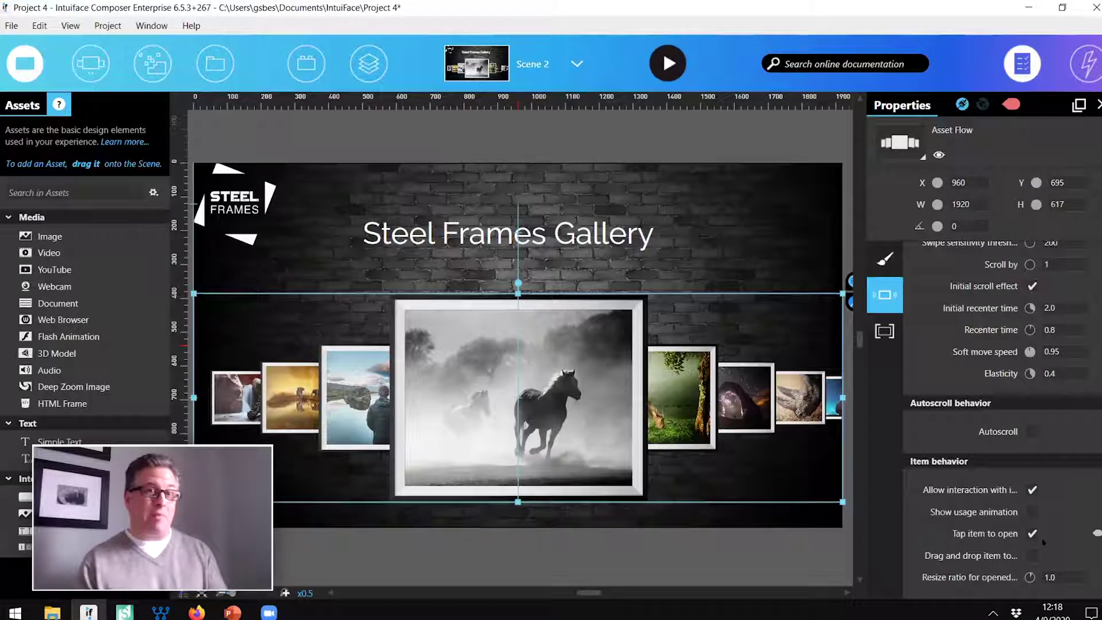
Step: Change Scene 2's title text to "Nature Gallery"
left_click(550, 237)
left_click(987, 191)
key("shift+Home")
type("Nature")
key("BackSpace")
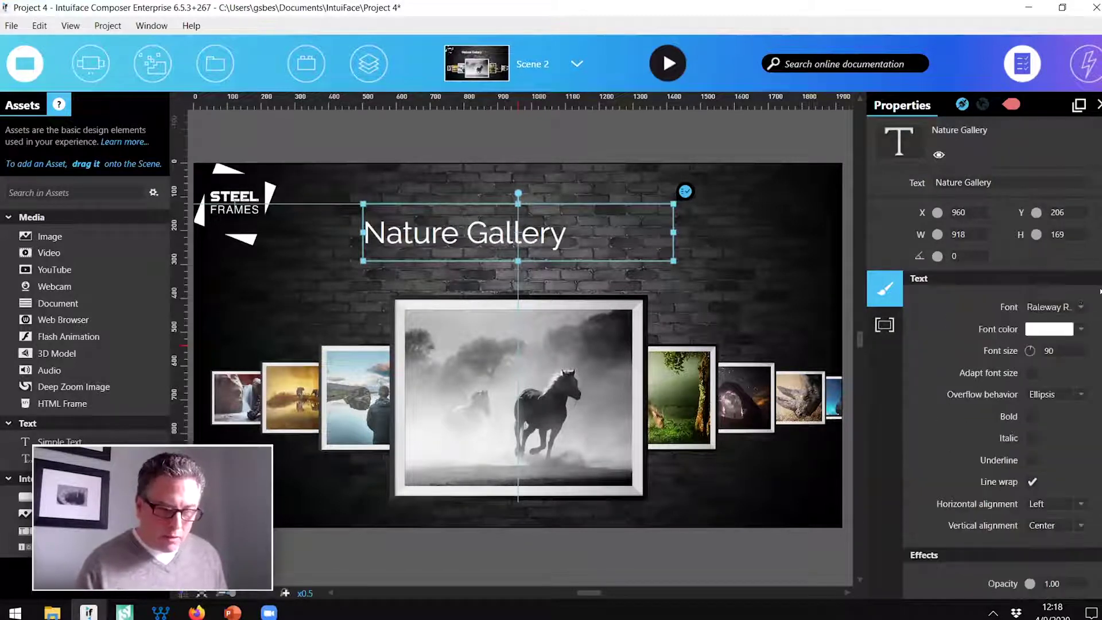
Step: Set the title's font to Portico Regular and narrow its text box to a width of about 849
left_click(1073, 305)
type("por")
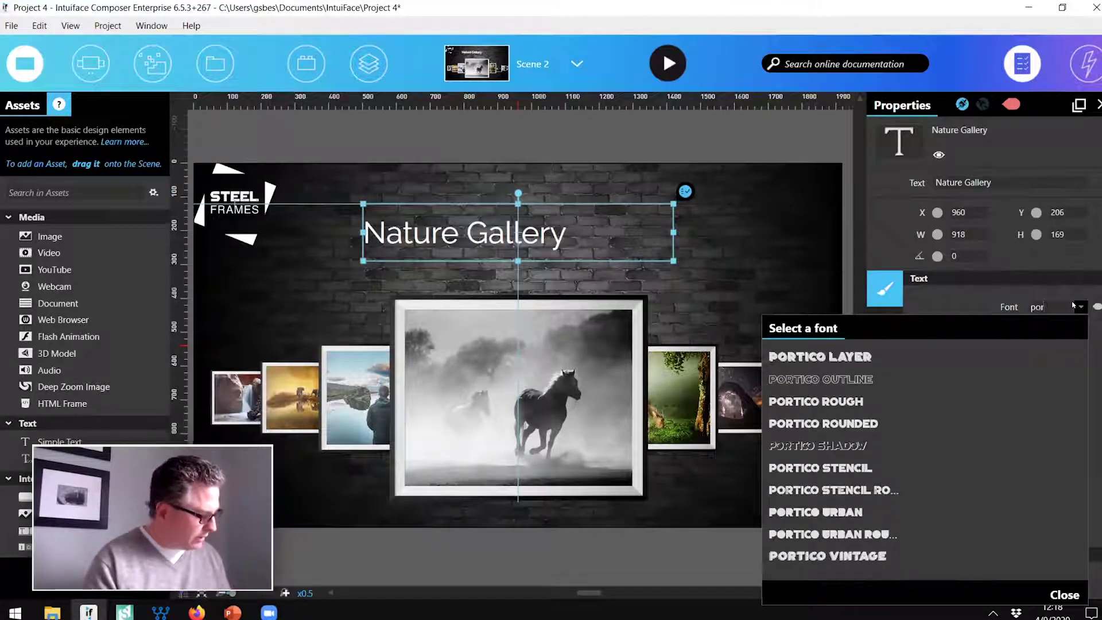
type("t")
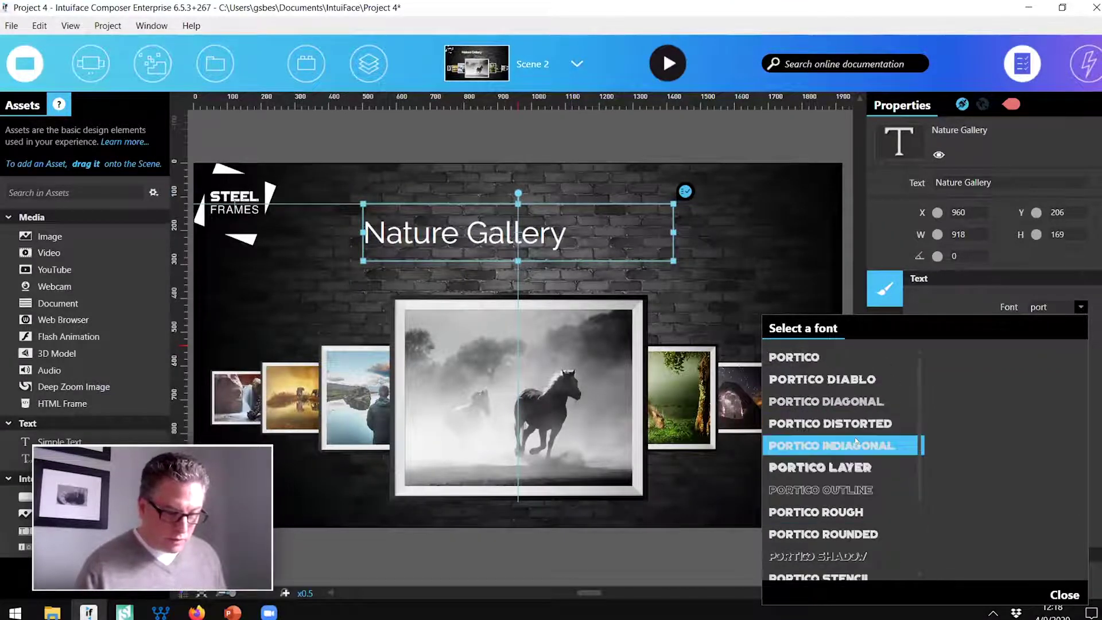
left_click(832, 357)
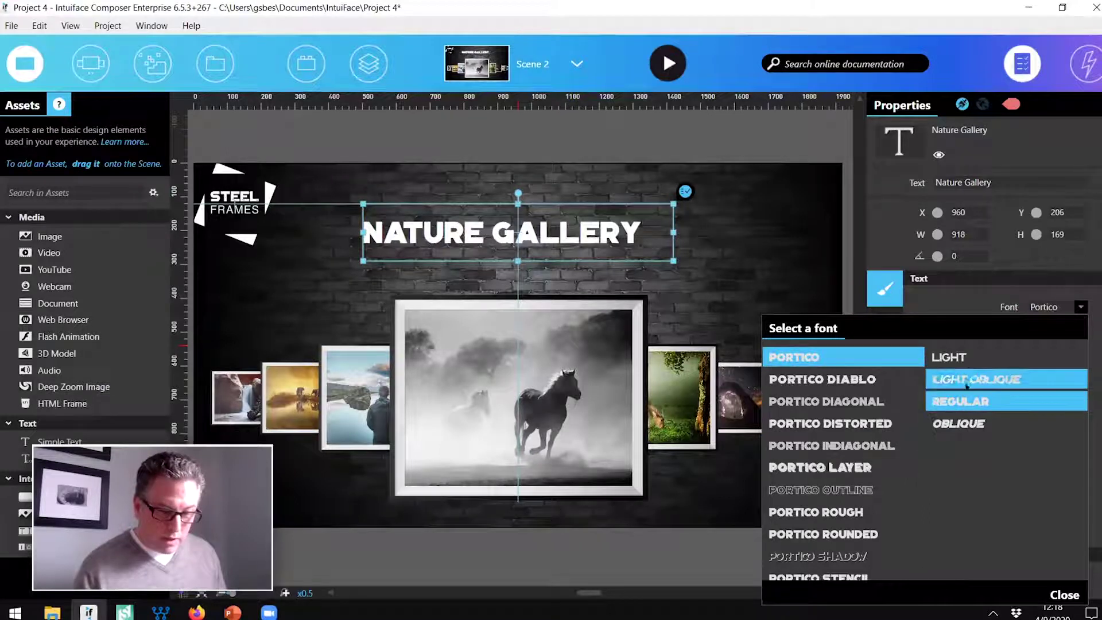
left_click(667, 227)
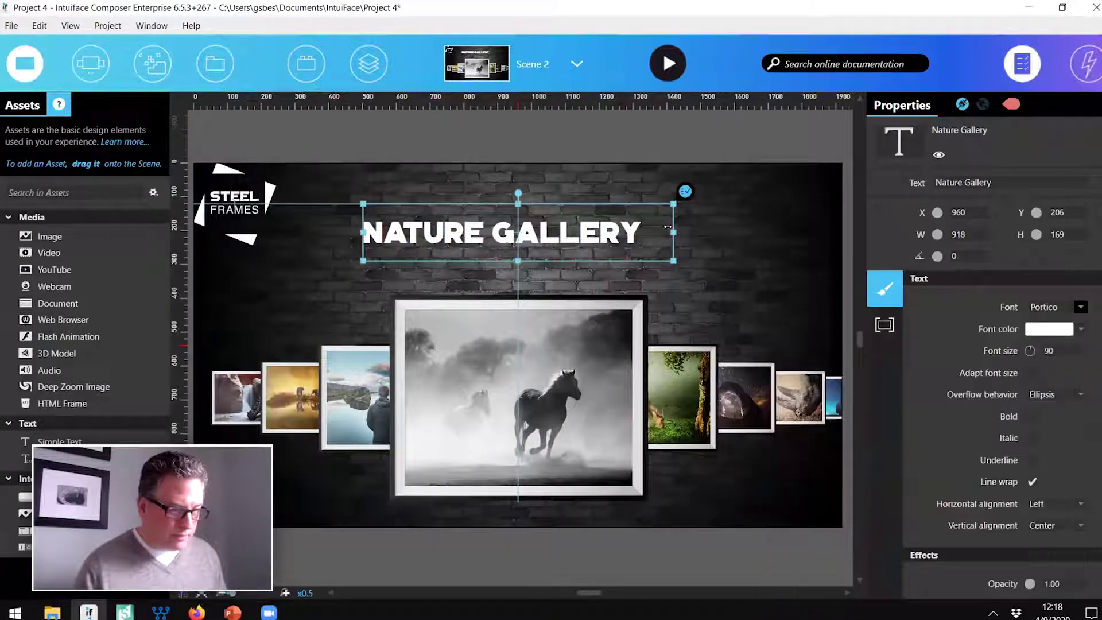
left_click_drag(667, 227, 644, 227)
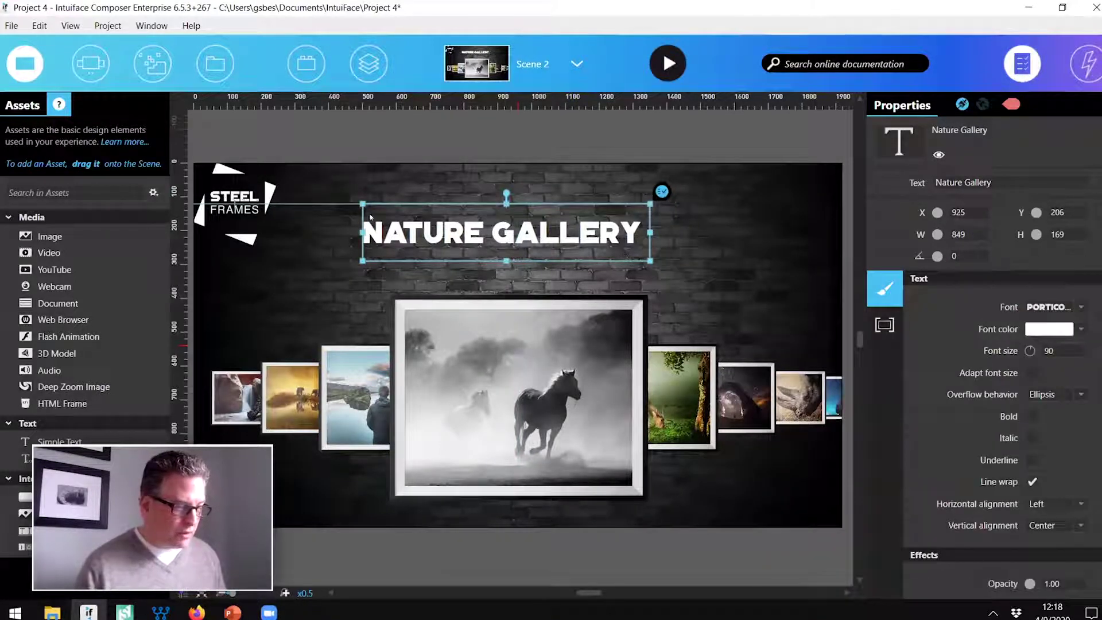
Step: Add a trigger to the logo that goes to Scene 1 with a Cross fade transition when the logo is tapped
left_click(241, 229)
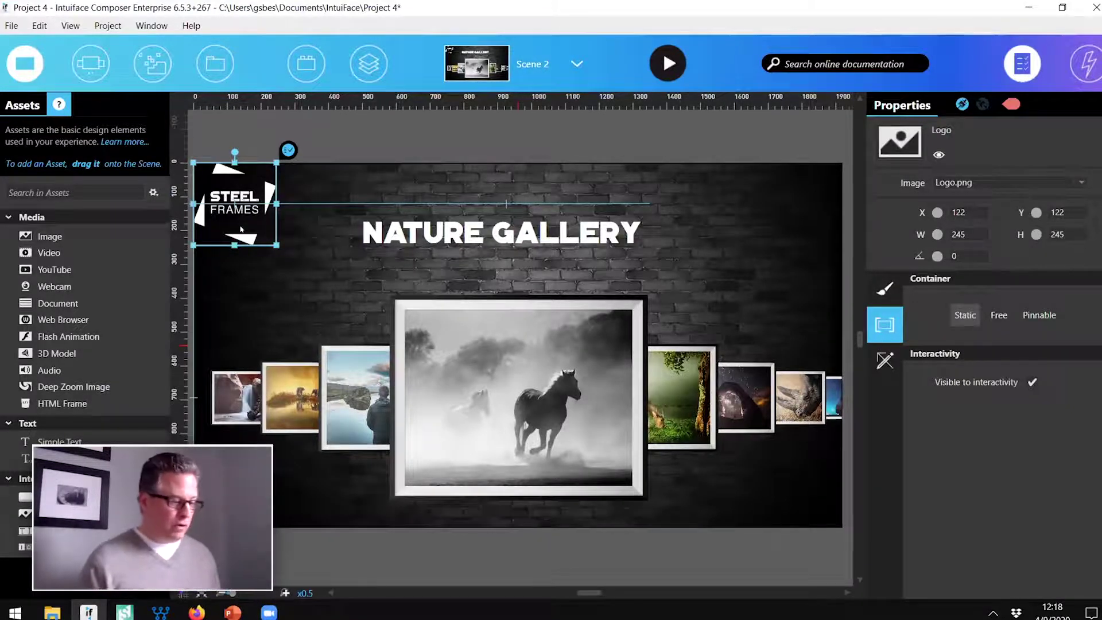
right_click(240, 229)
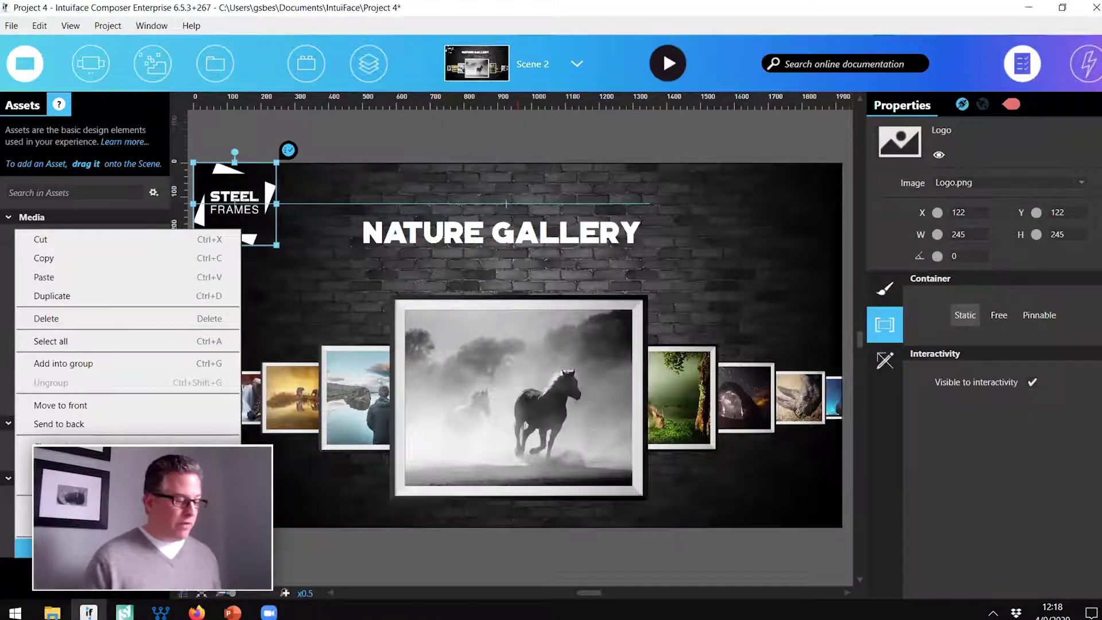
left_click(58, 465)
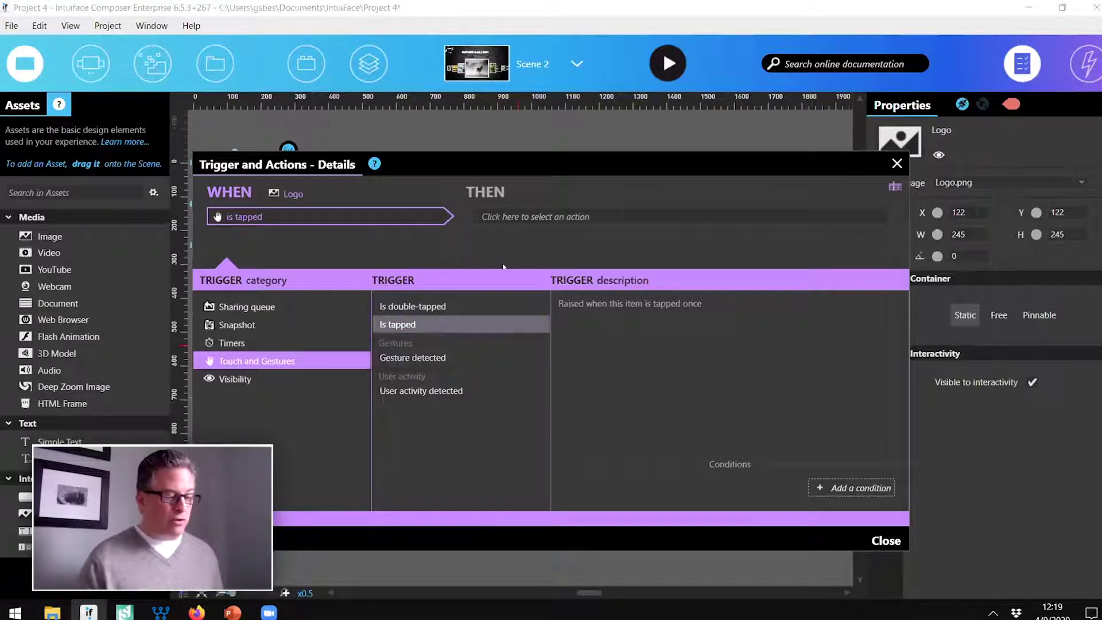
left_click(560, 217)
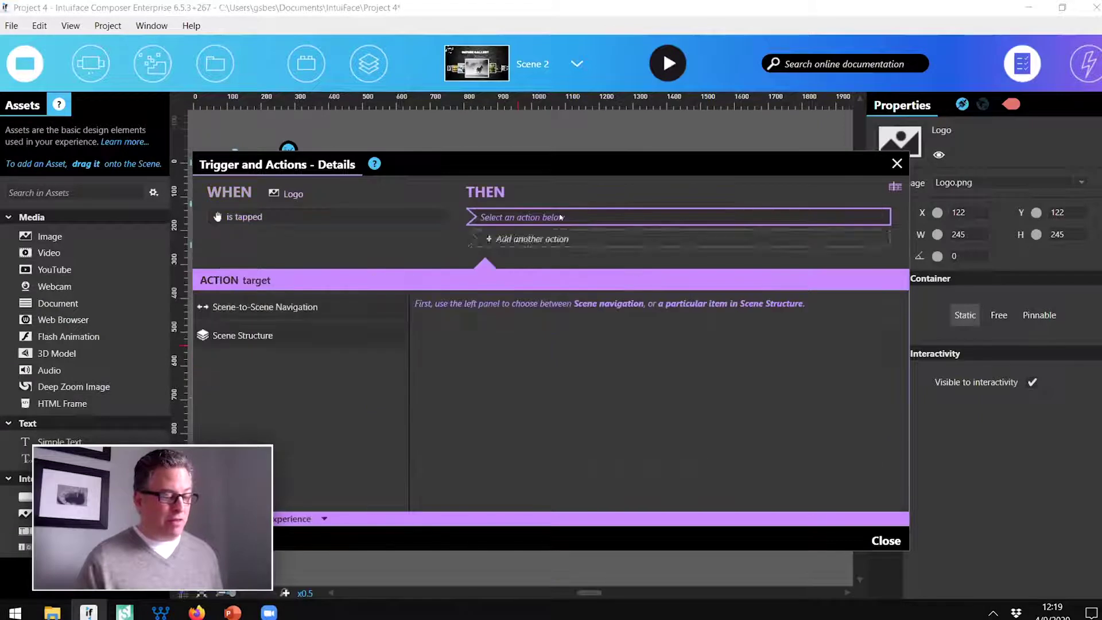
left_click(335, 309)
left_click(538, 304)
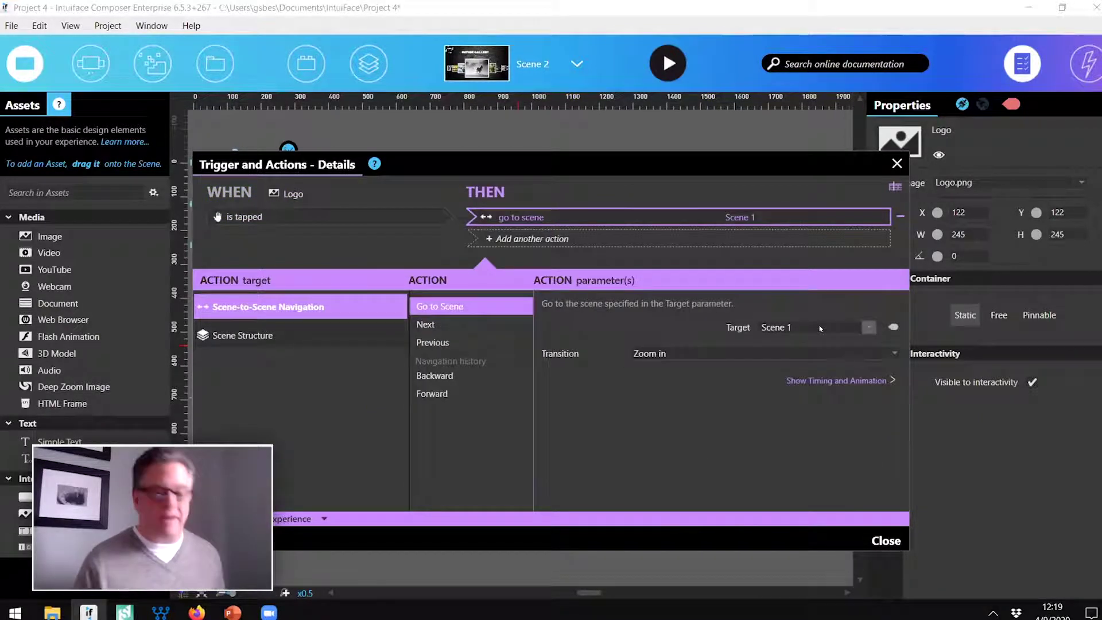
left_click(774, 351)
left_click(717, 413)
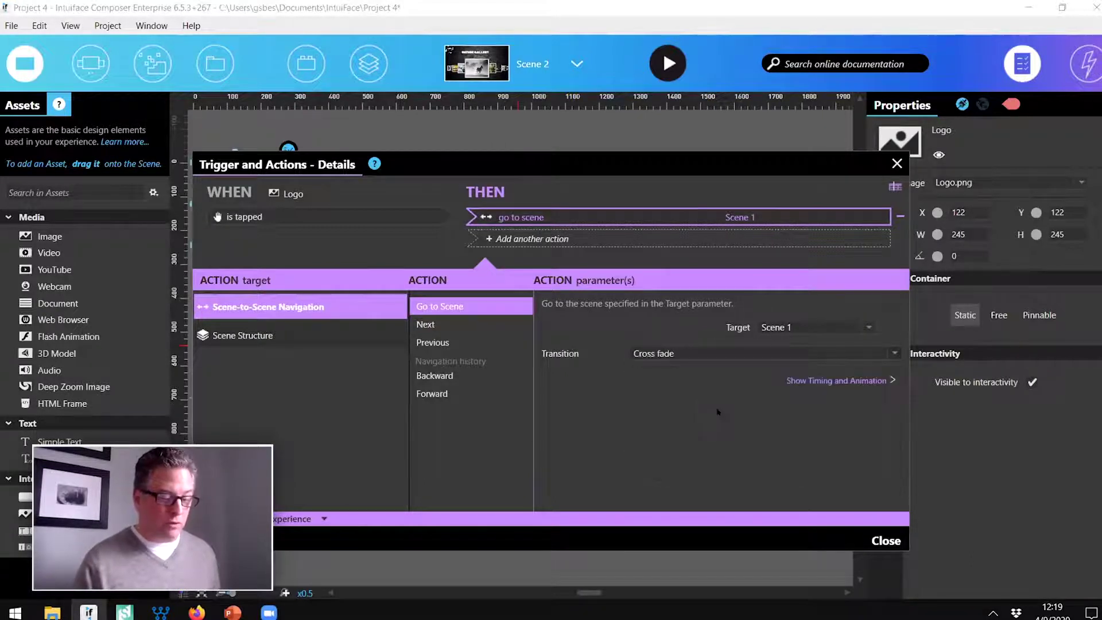
left_click(886, 540)
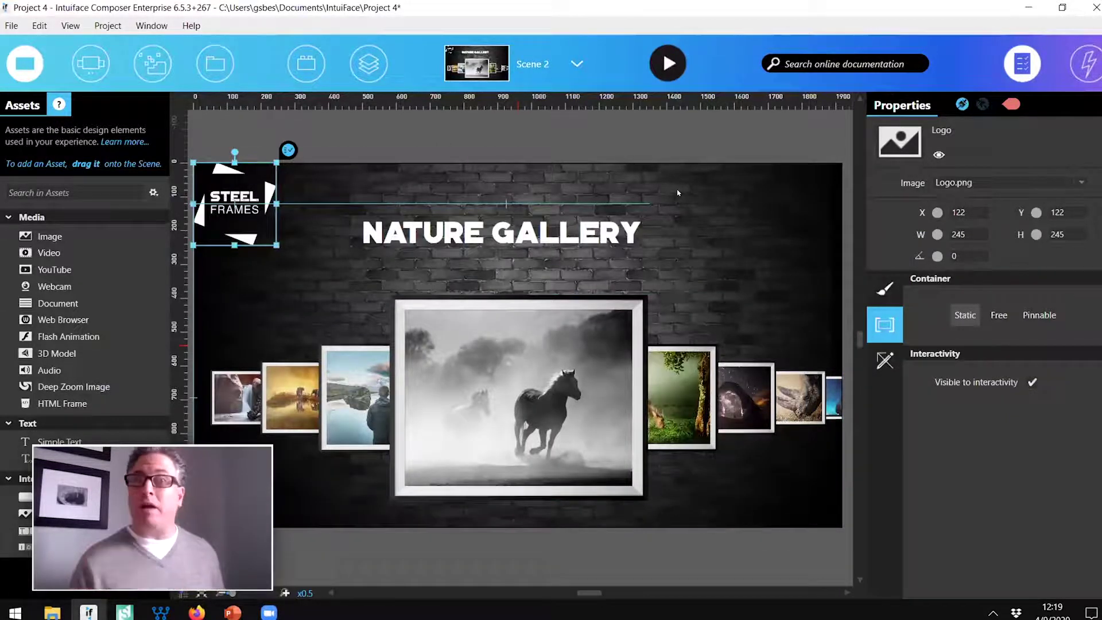
Step: Duplicate Scene 2 and delete the nature image Asset Flow from the copy
left_click(576, 64)
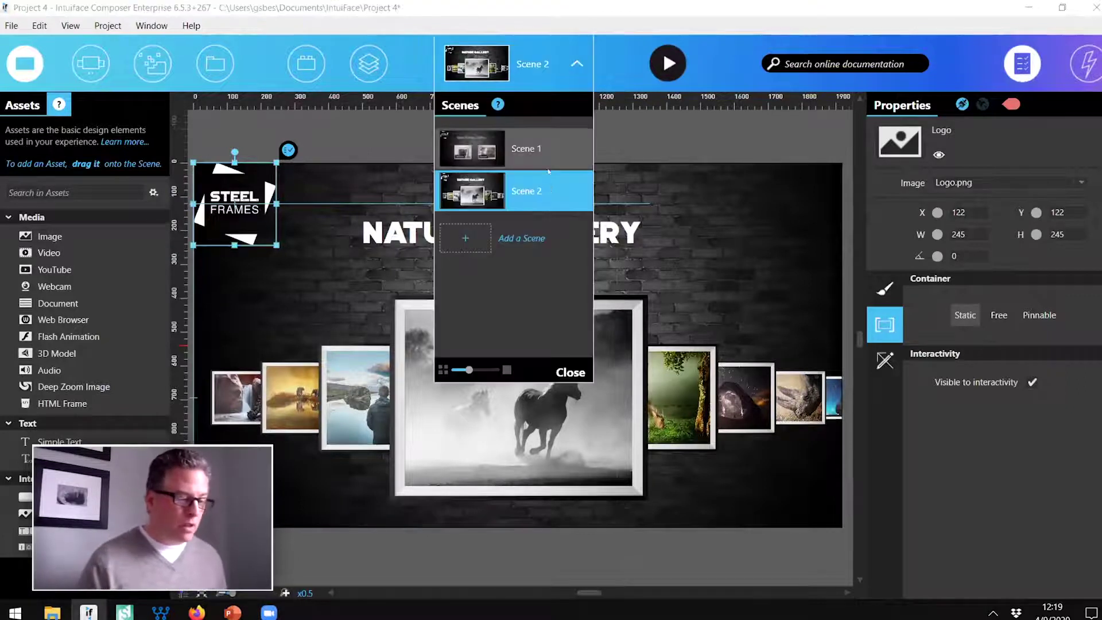
right_click(547, 195)
left_click(413, 302)
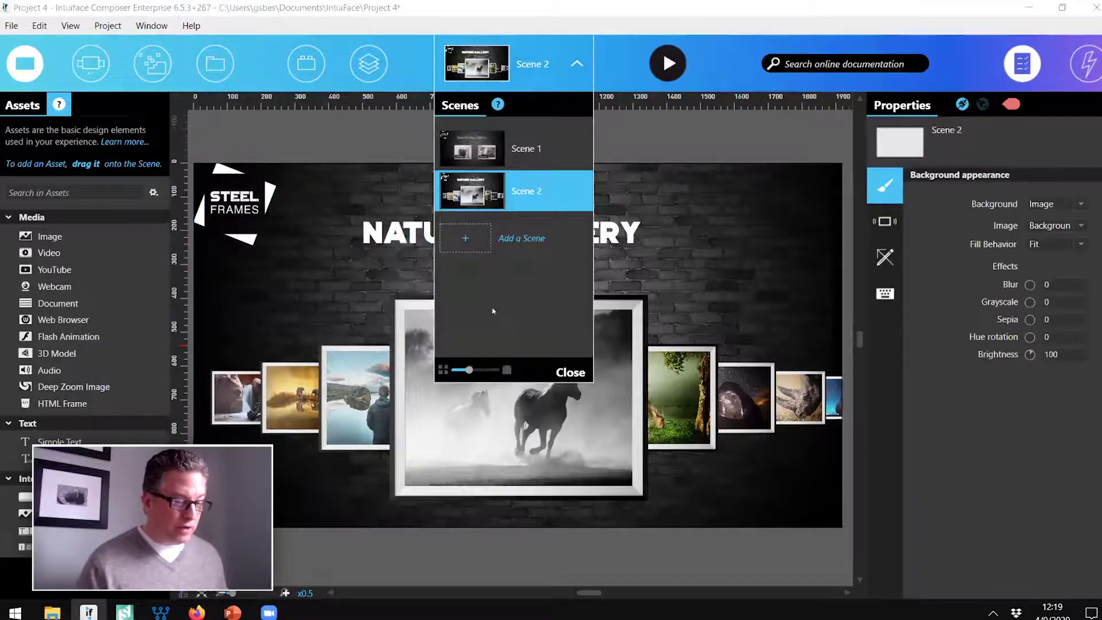
left_click(569, 372)
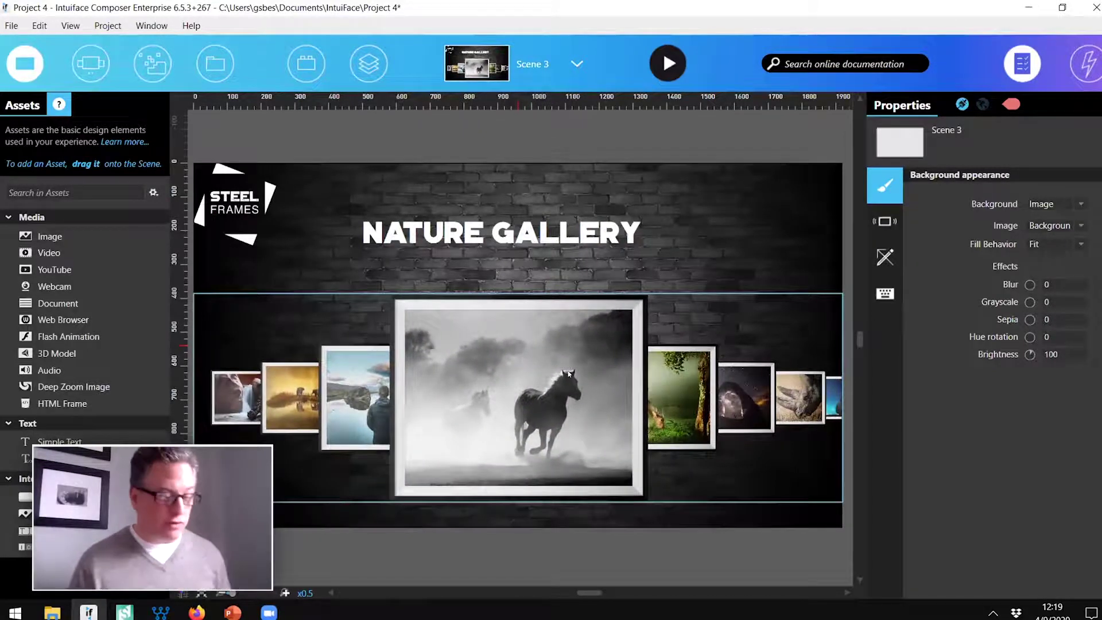
left_click(569, 372)
key("Delete")
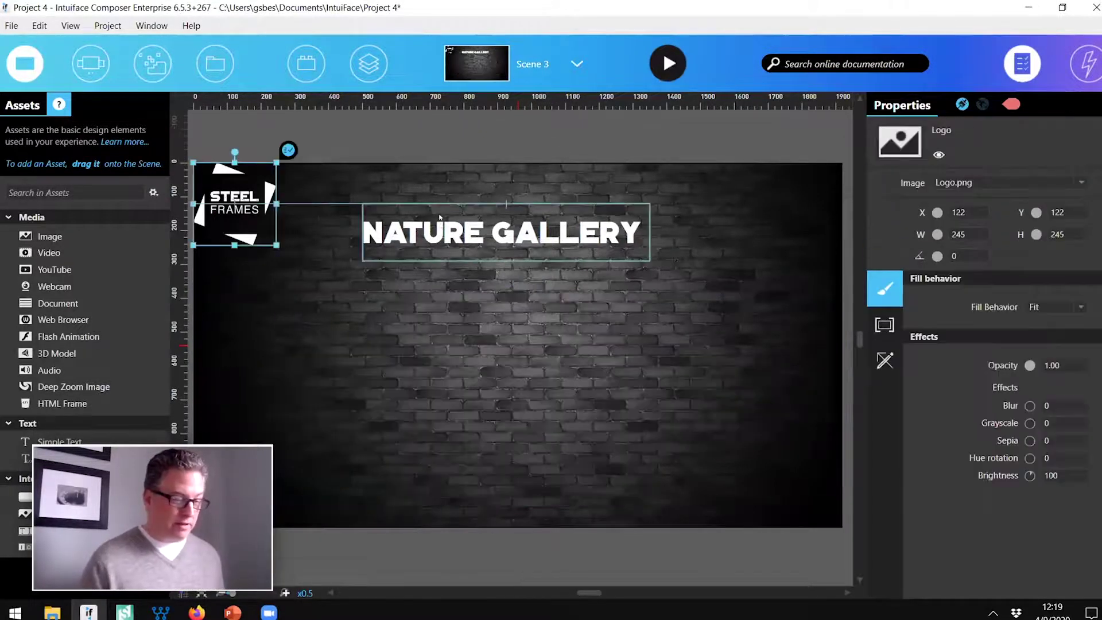
Step: Change the copied scene's title text to "Vintage Gallery"
left_click(442, 230)
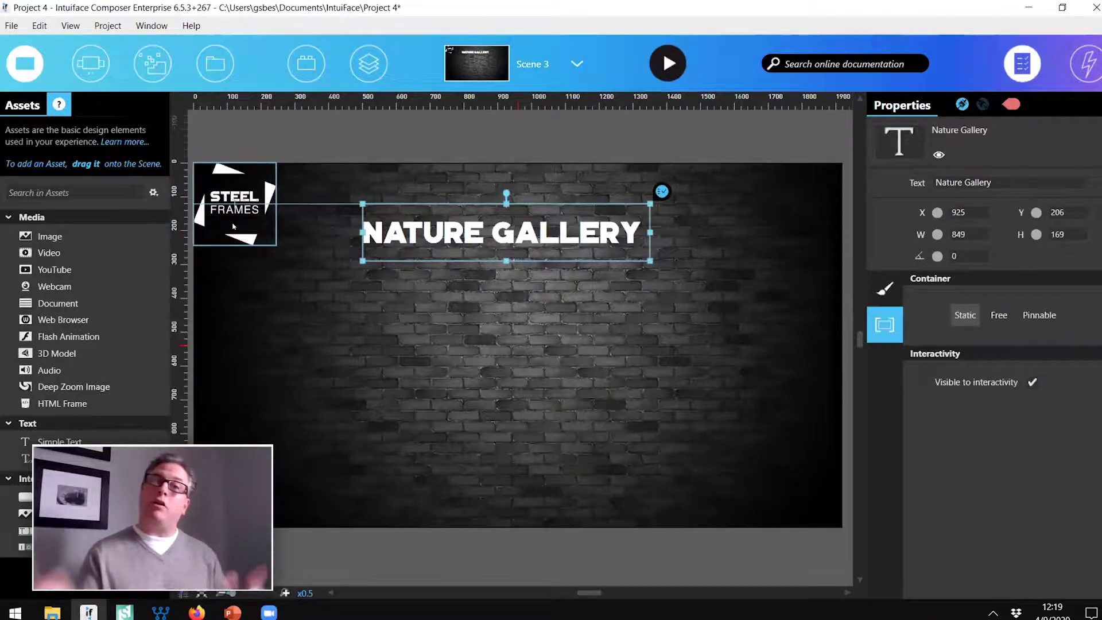
double_click(937, 181)
type("Vintage")
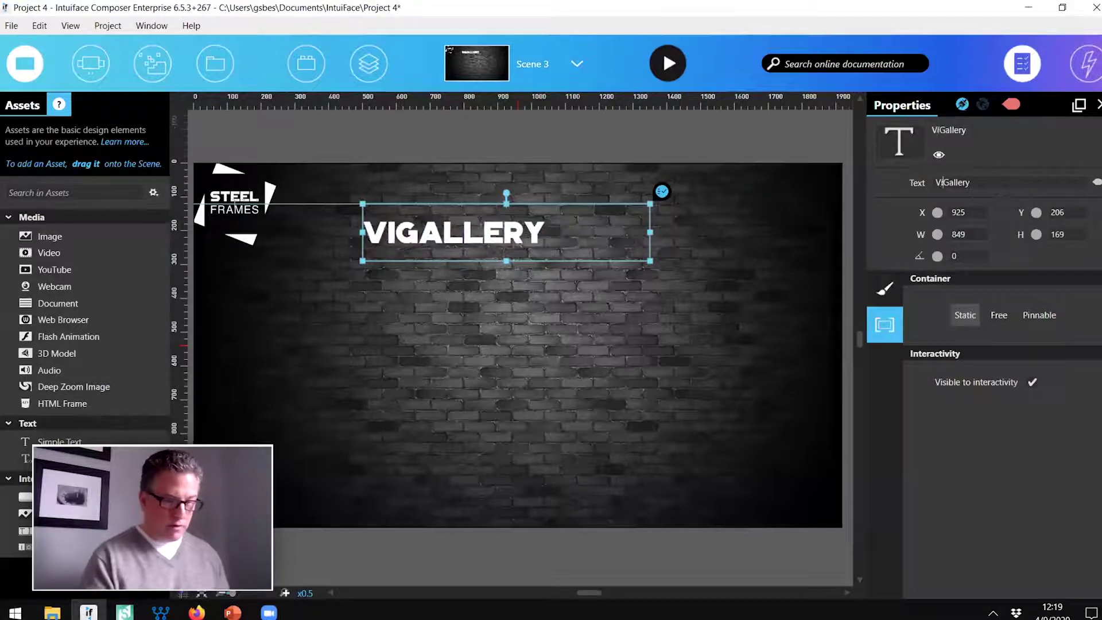
Step: Set the title's font to Portico Vintage Regular and widen its text box to about 1011
left_click(883, 289)
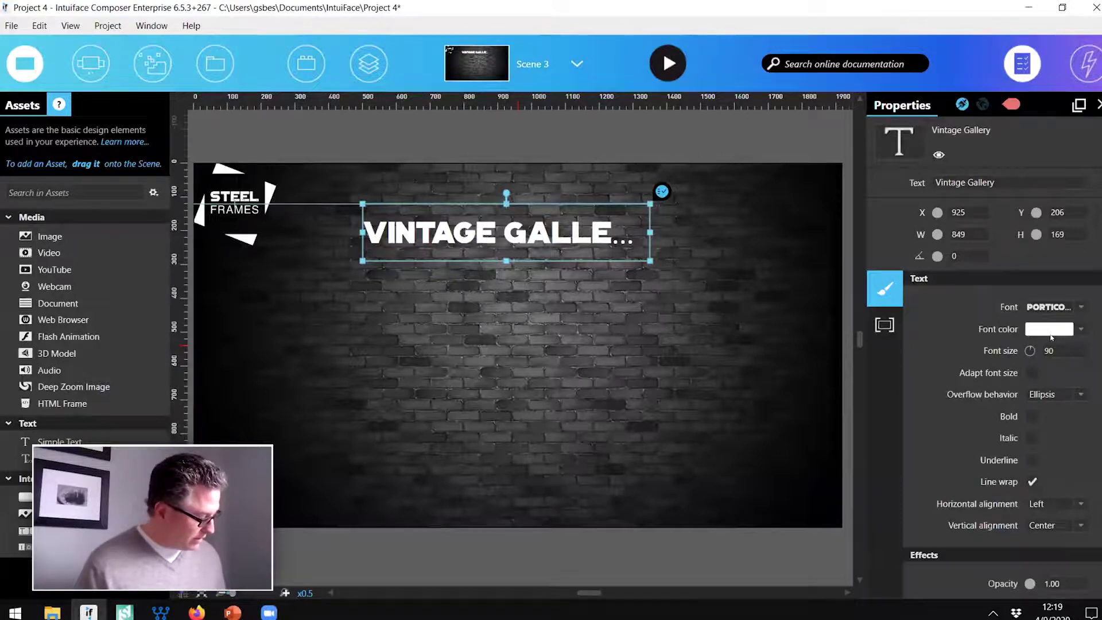
left_click(1080, 306)
scroll(843, 488, "down", 3)
left_click(832, 533)
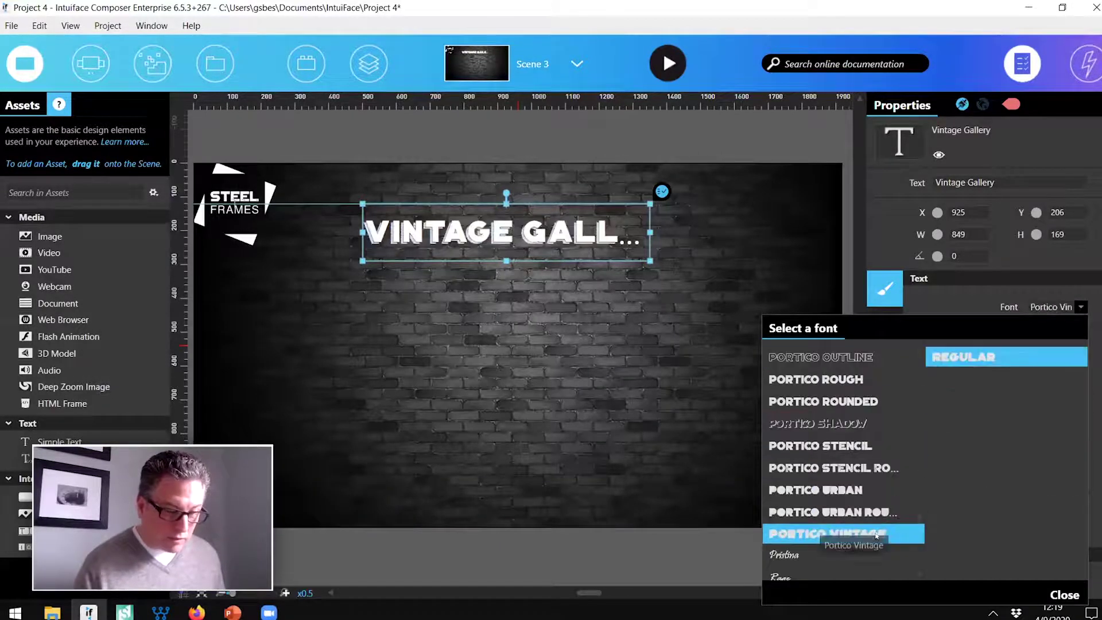
left_click_drag(649, 232, 701, 230)
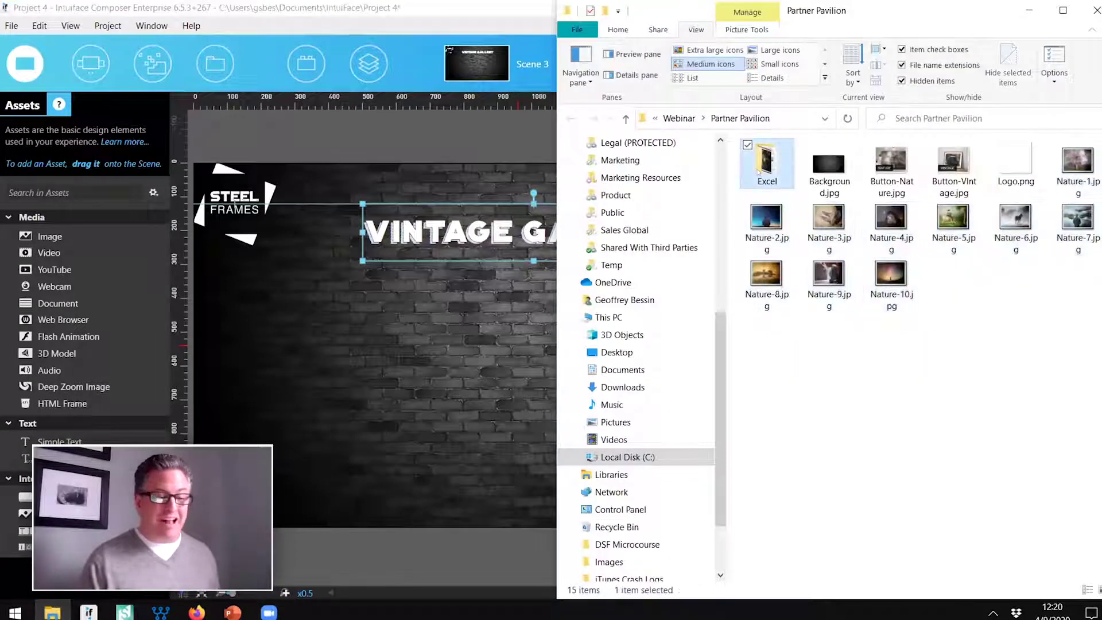
Step: Import VintageArt.xlsx from the Excel folder with its referenced files and place its collection below the title at about X 972, Y 625
double_click(765, 167)
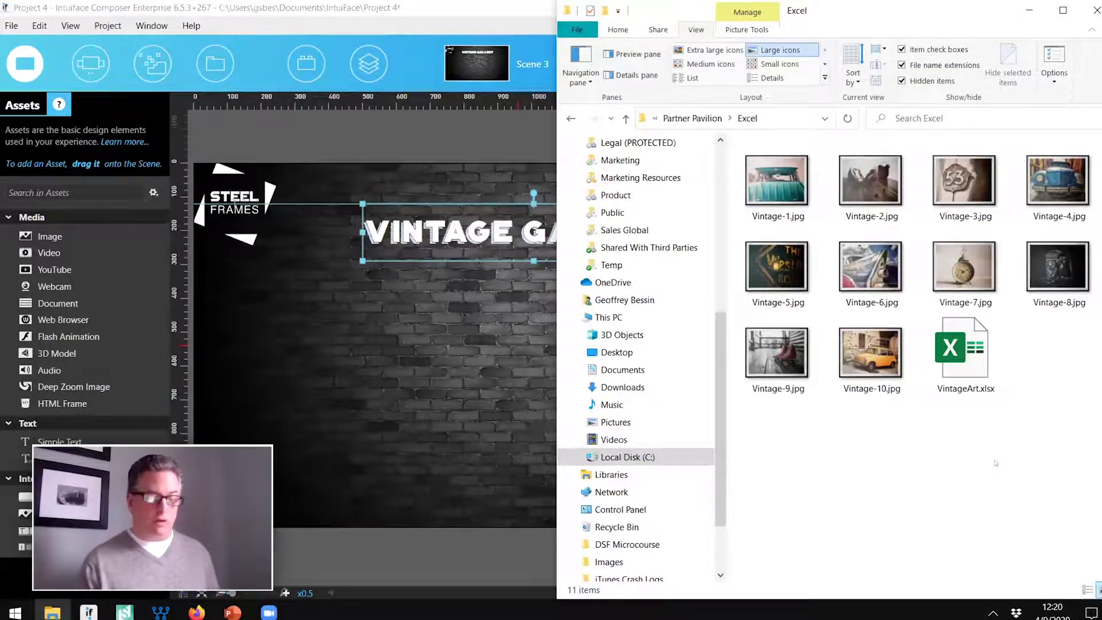
left_click(962, 356)
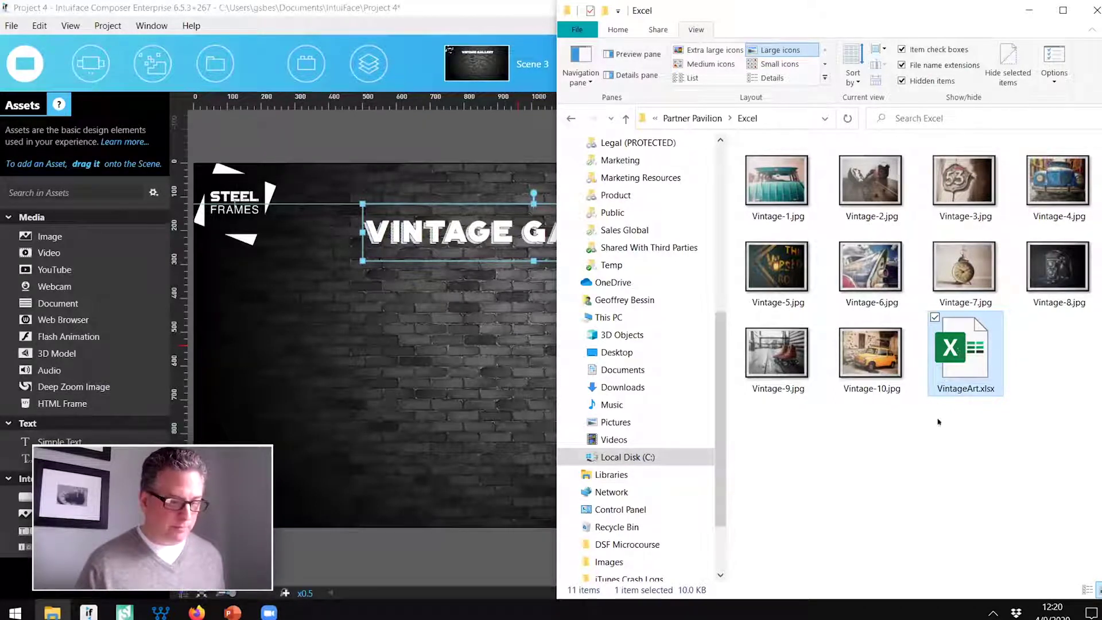
left_click(913, 482)
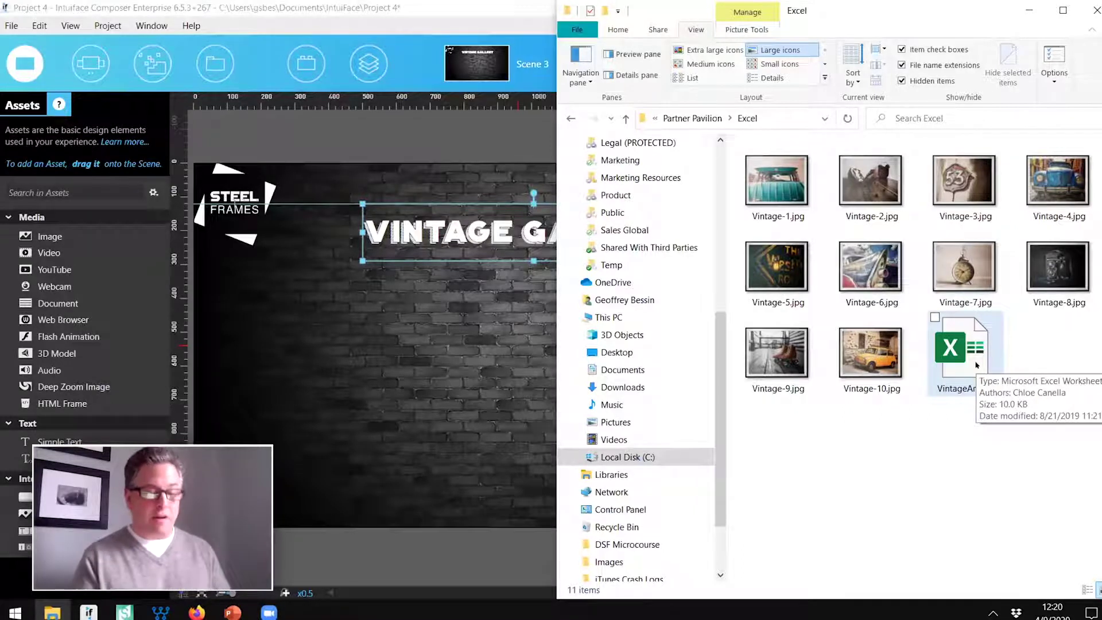
left_click_drag(975, 364, 455, 416)
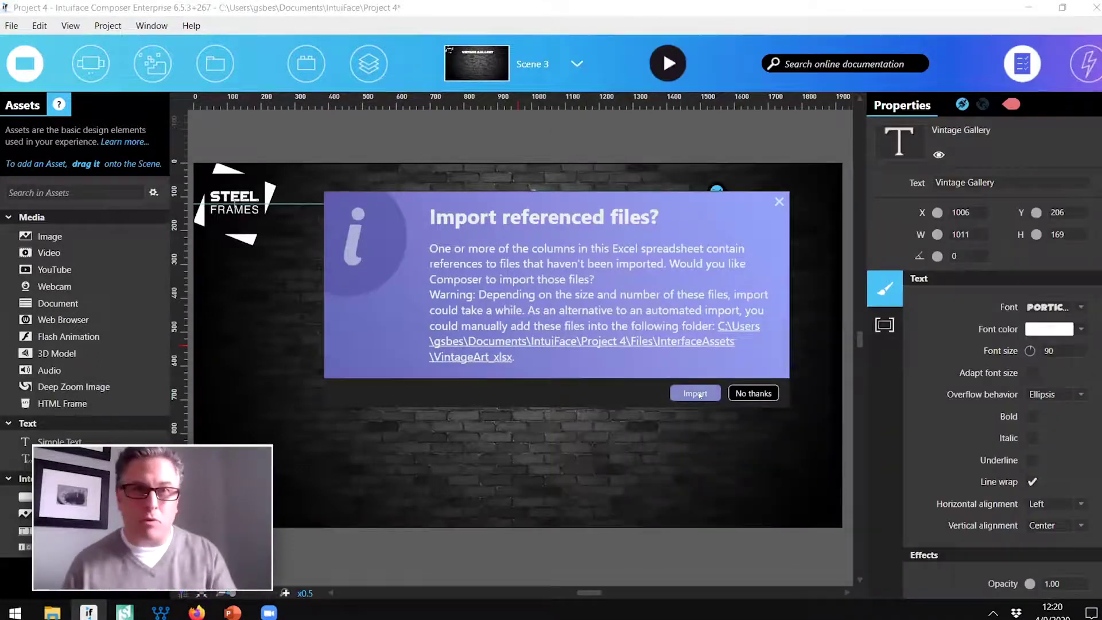
left_click(695, 394)
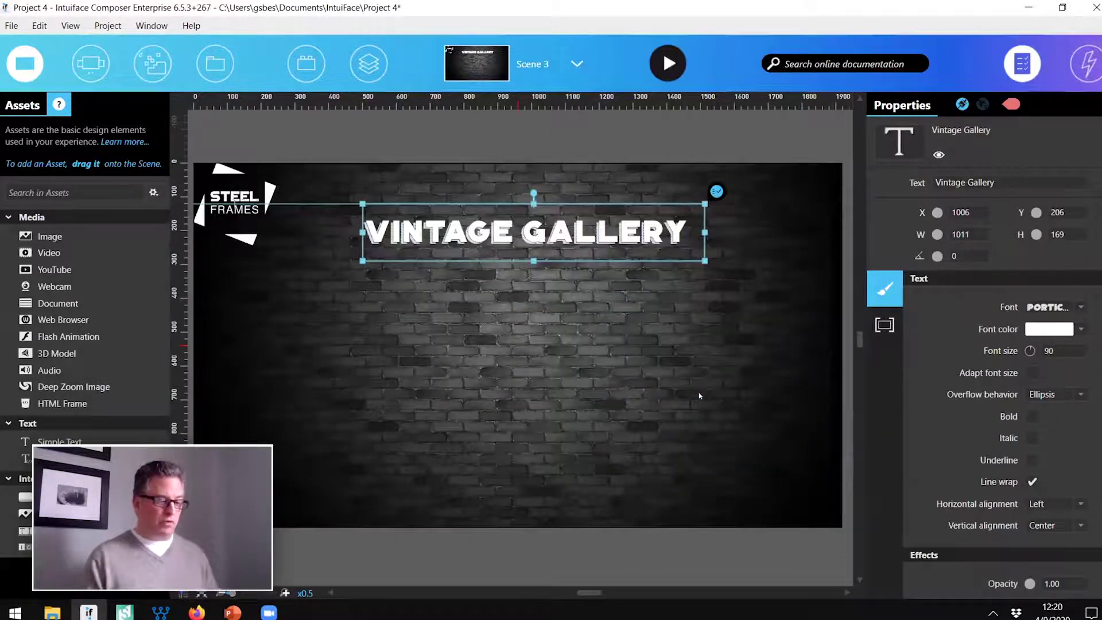
left_click_drag(436, 386, 503, 350)
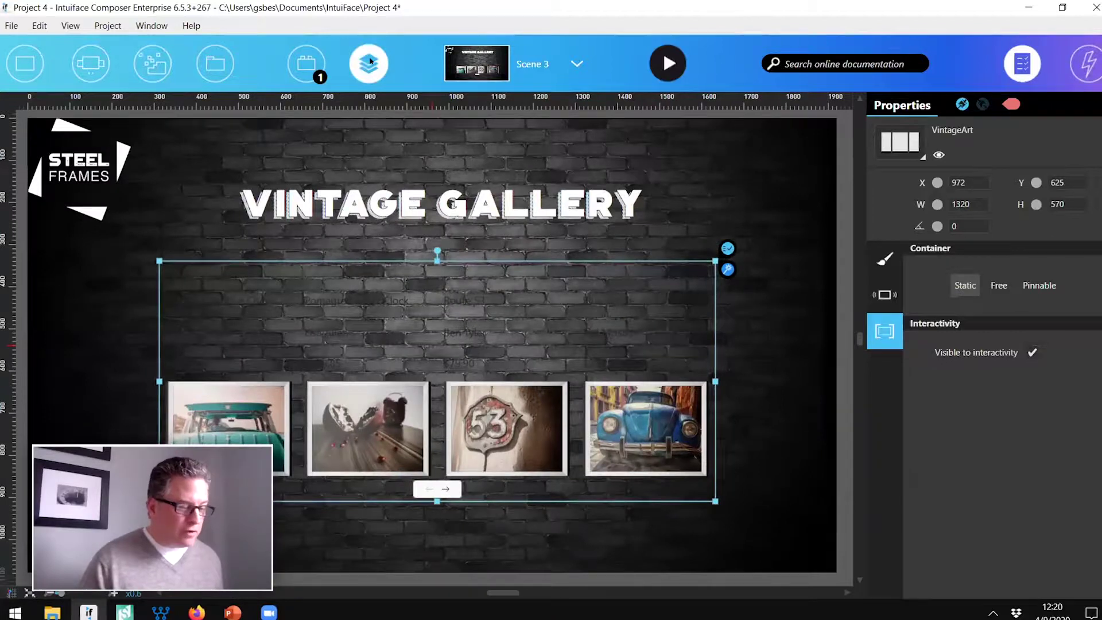
Step: Set the font color of the Name, Artist and Price texts in the VintageArt item template to white
left_click(368, 65)
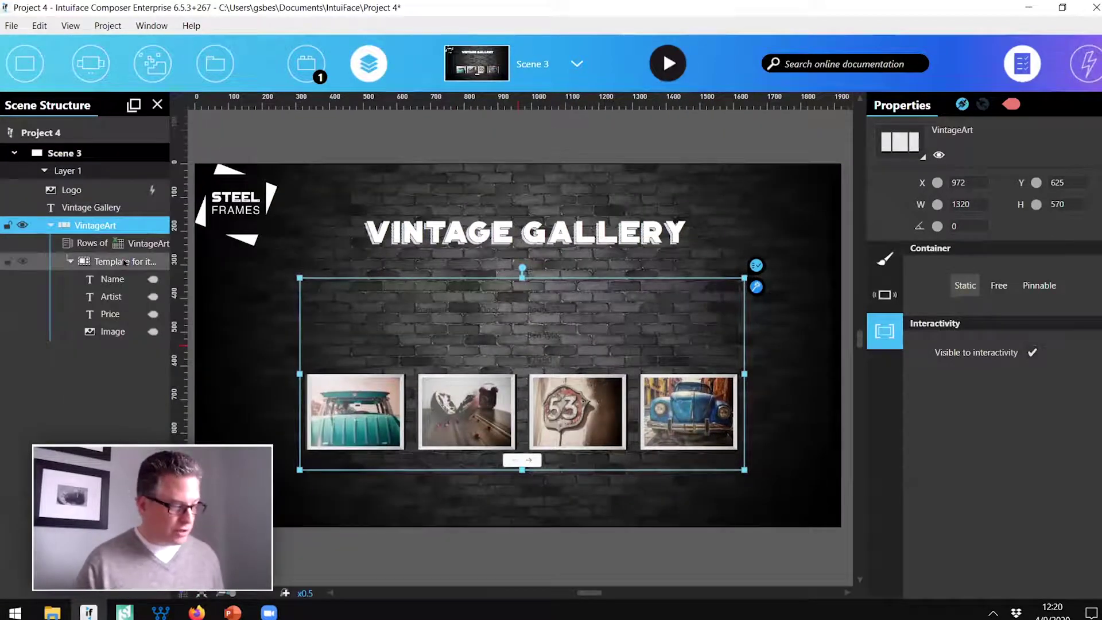
left_click(123, 278)
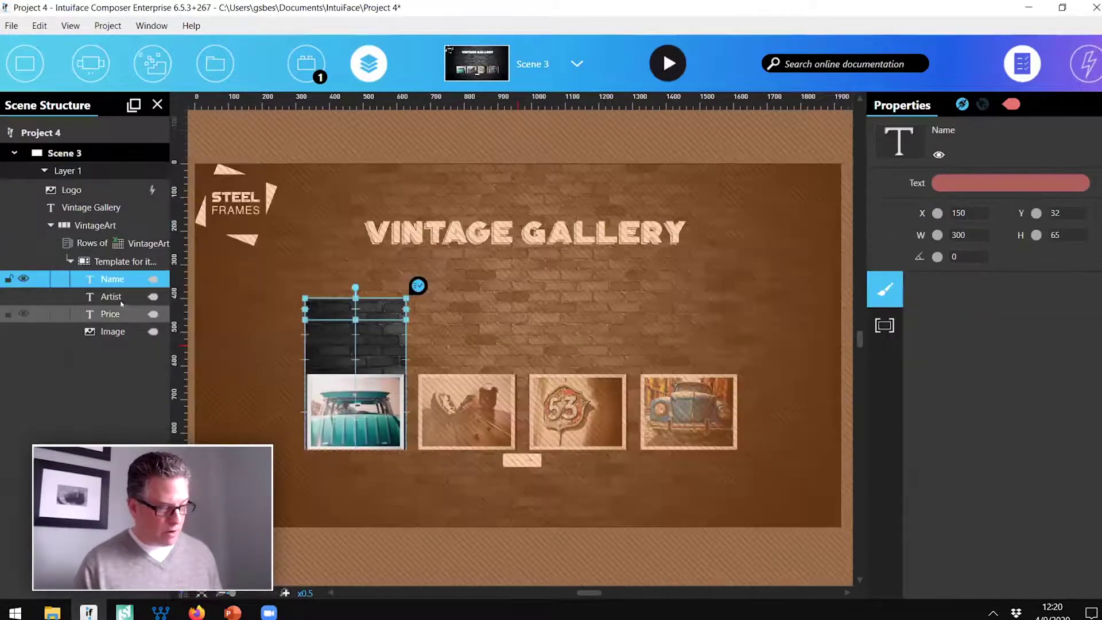
left_click(119, 313, "shift")
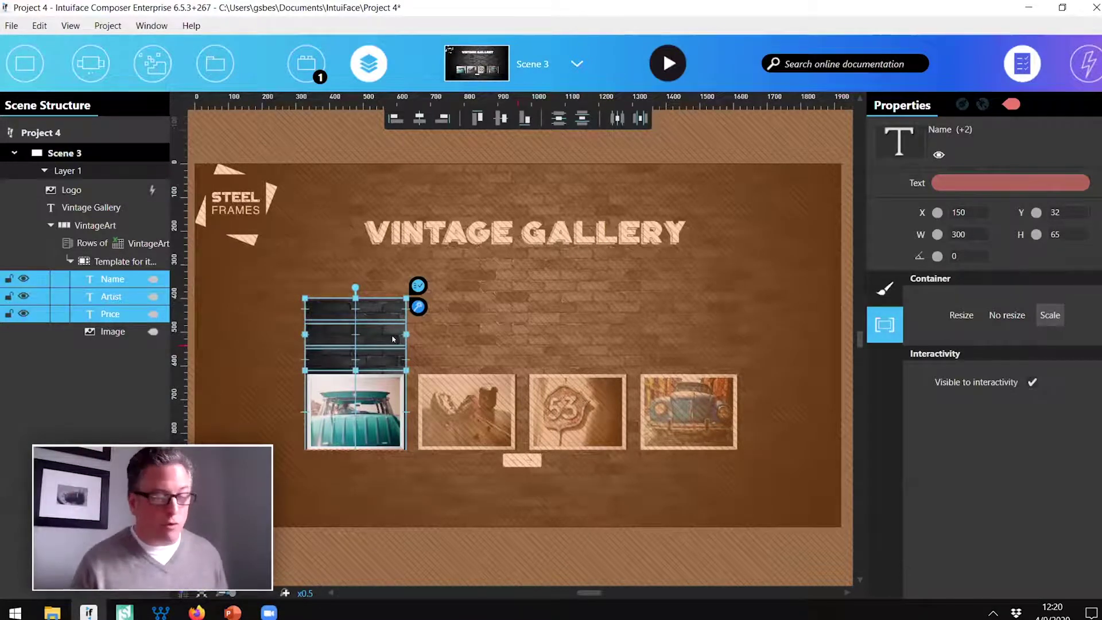
left_click(884, 288)
left_click(1036, 328)
left_click_drag(890, 164, 812, 99)
left_click(1073, 311)
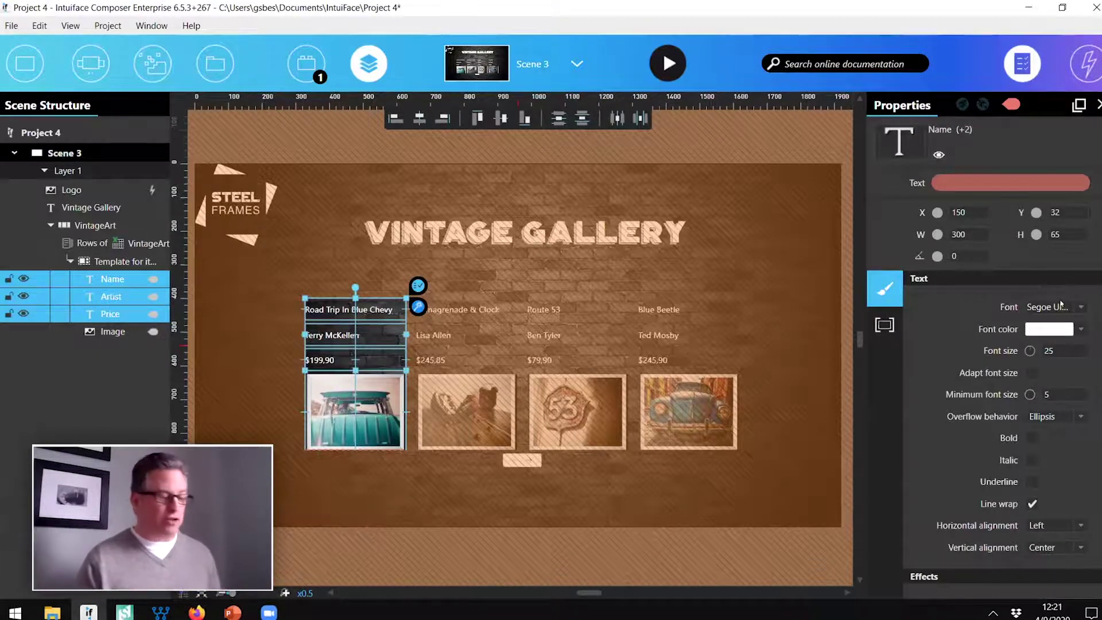
Step: Rearrange the item template so the price sits beneath the image and the image is at about X 150, Y 253
left_click(344, 402)
left_click_drag(344, 360, 409, 397)
left_click_drag(347, 434, 364, 359)
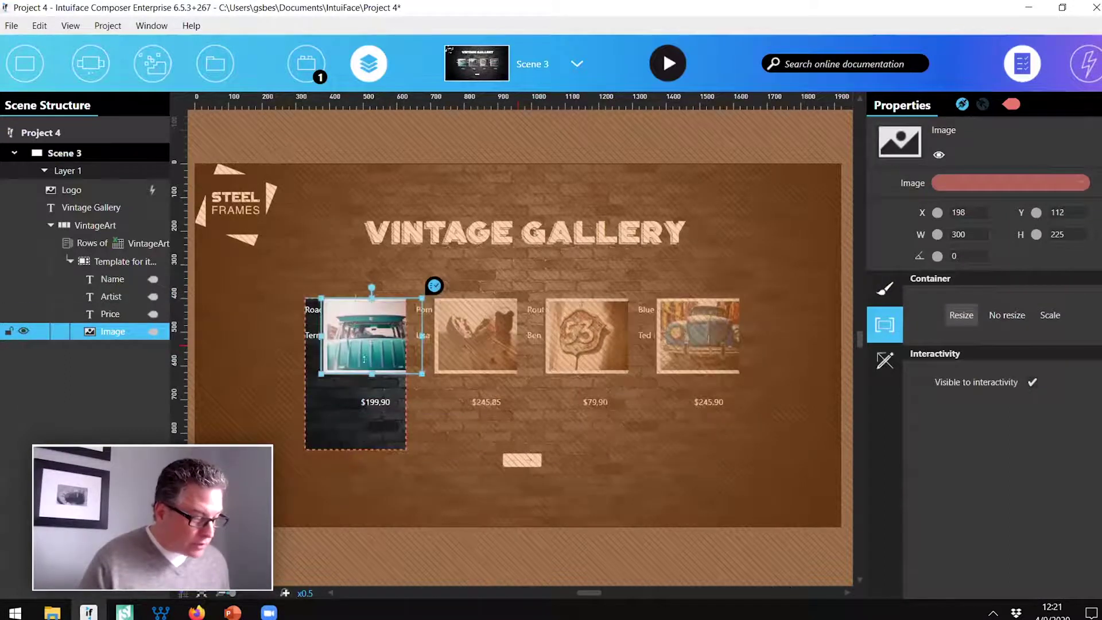
left_click_drag(346, 421, 291, 453)
left_click_drag(356, 355, 337, 402)
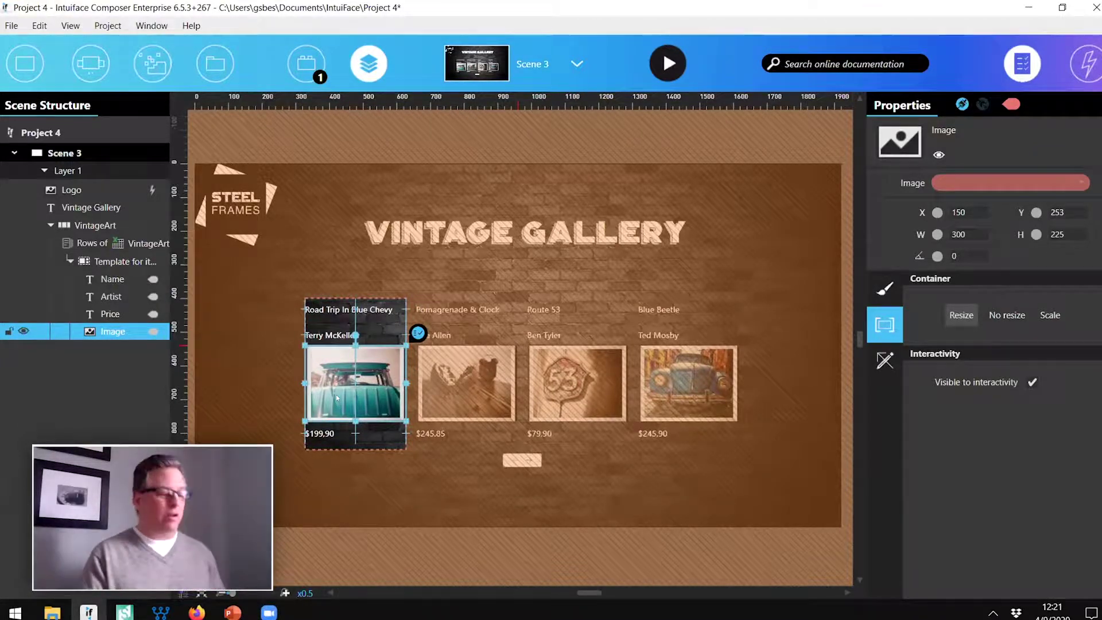
Step: Delete the Name, Artist and Price texts from the item template, keeping only the image
left_click(122, 280)
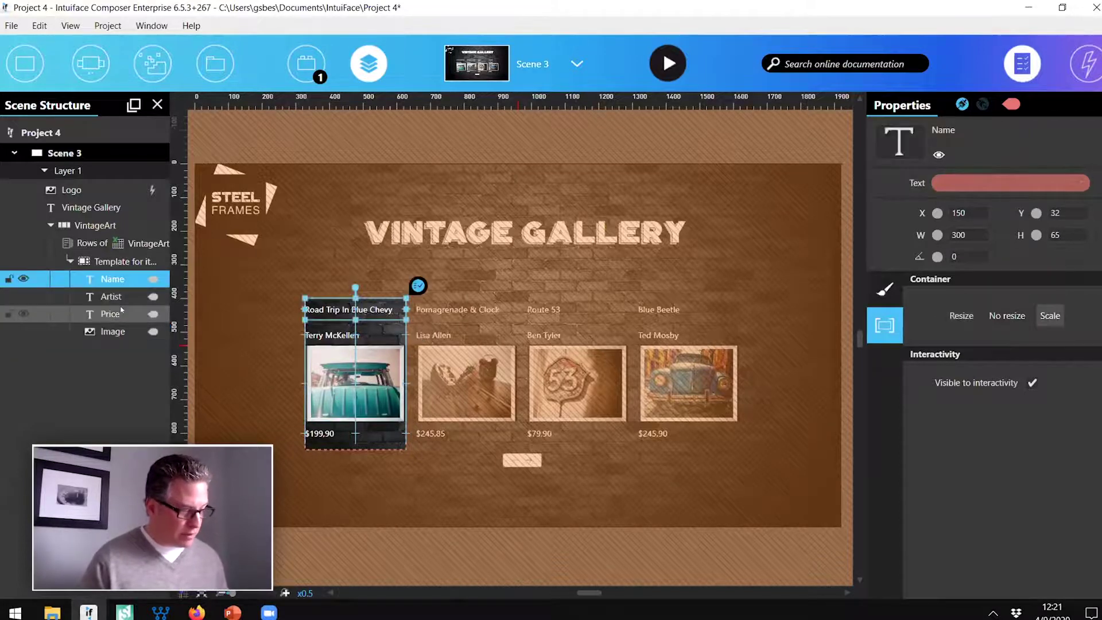
left_click(122, 311, "shift")
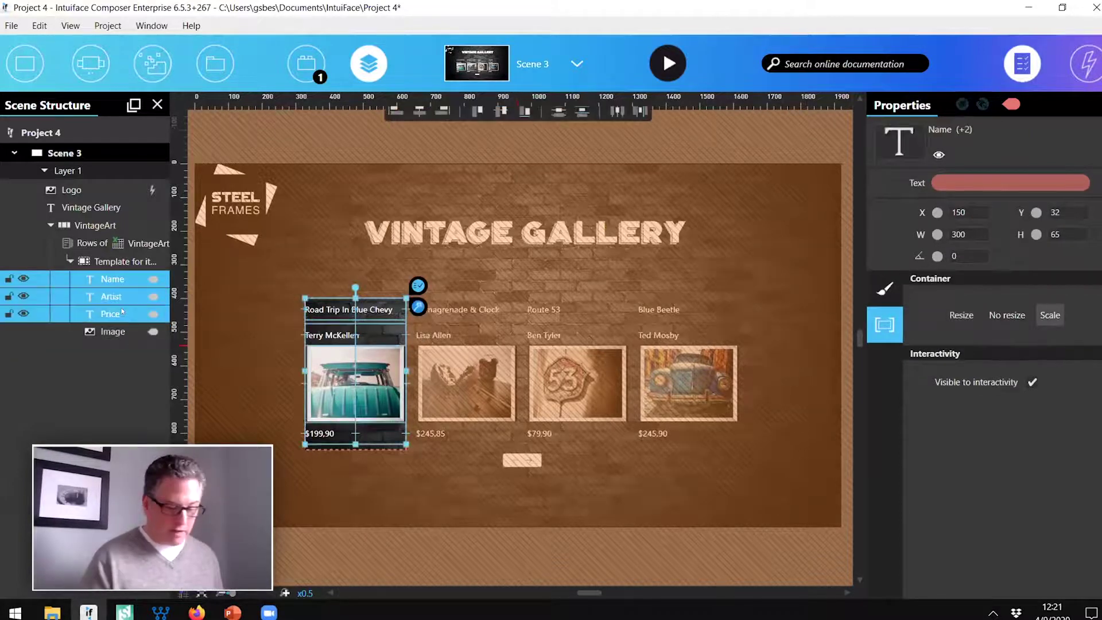
key("Delete")
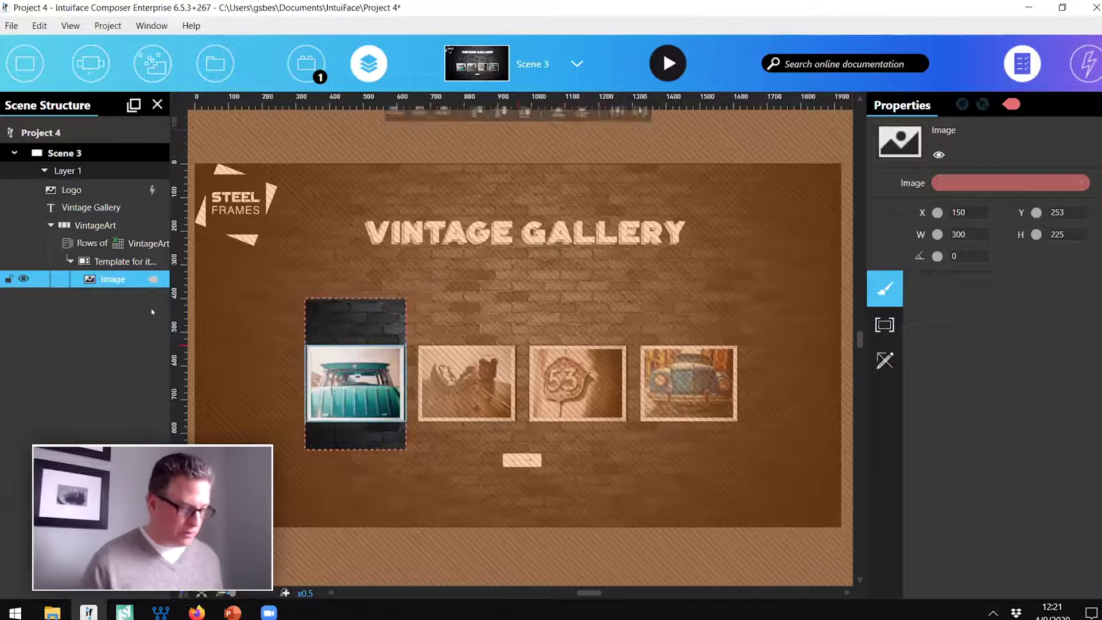
Step: Shrink the item template to fit tightly around the image, about 293 wide and 233 high
left_click(370, 443)
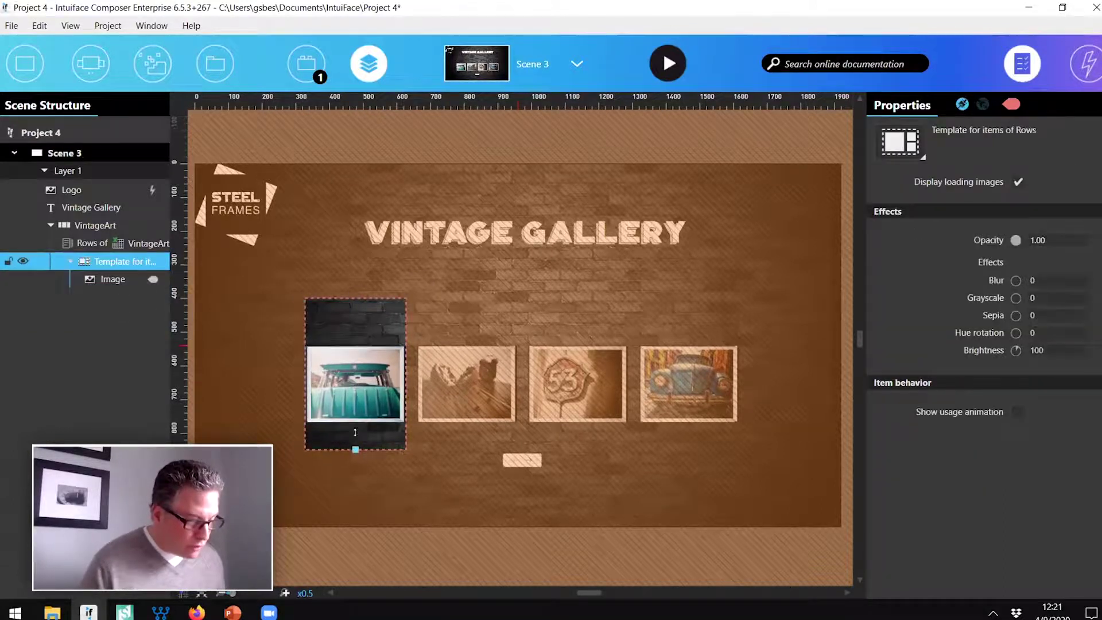
left_click_drag(355, 310, 355, 335)
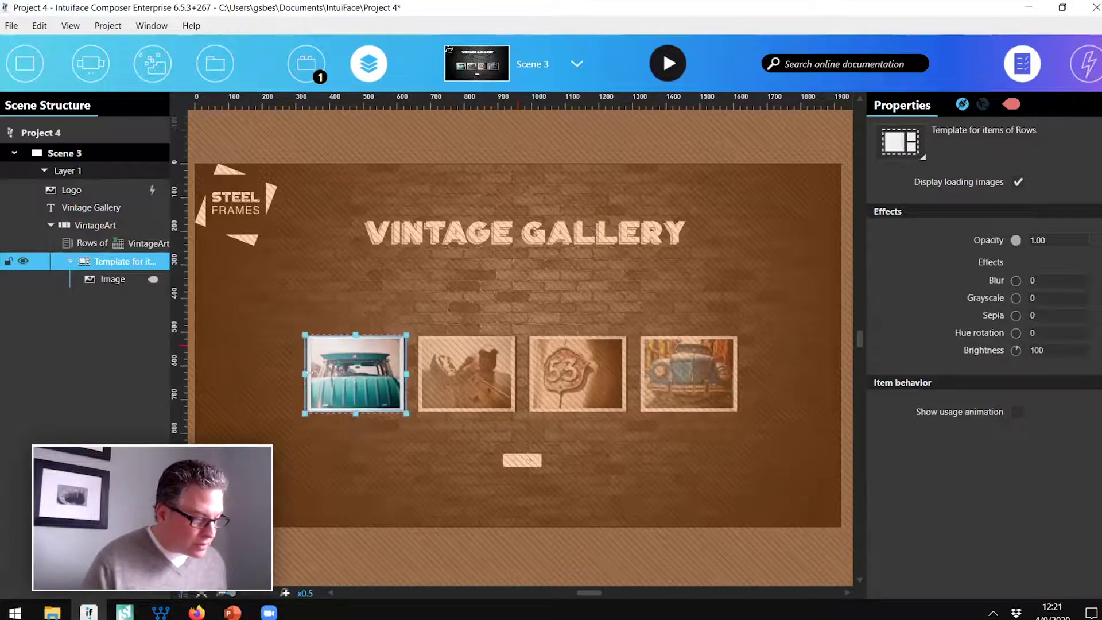
left_click_drag(406, 374, 401, 374)
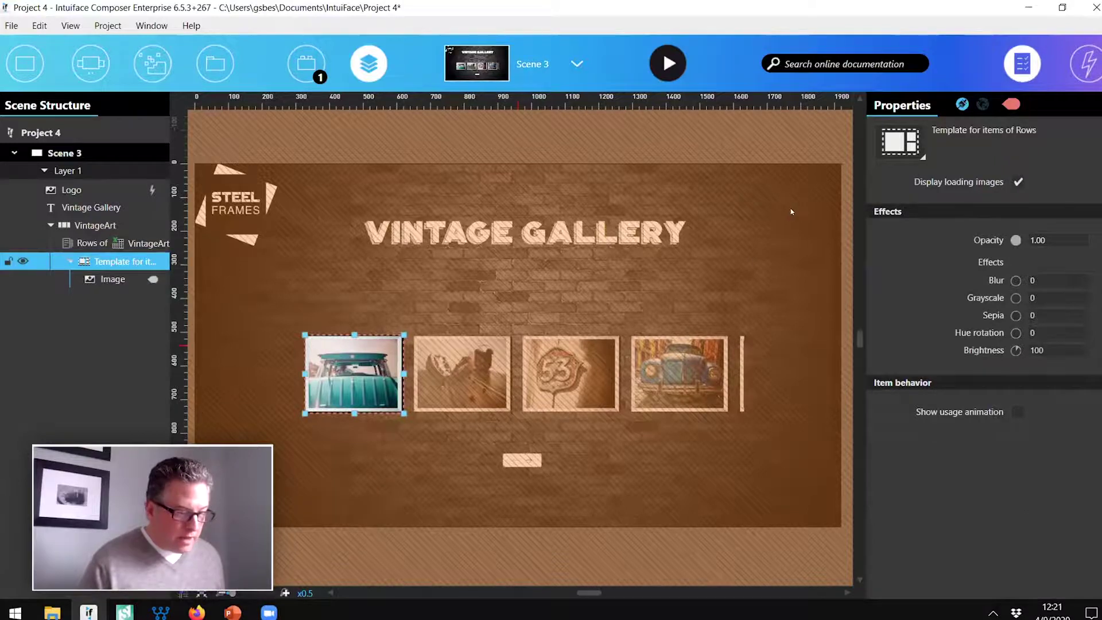
Step: Convert the VintageArt collection from an Asset Grid to an Asset Flow and stretch it across the scene to a width of 1920
left_click(603, 304)
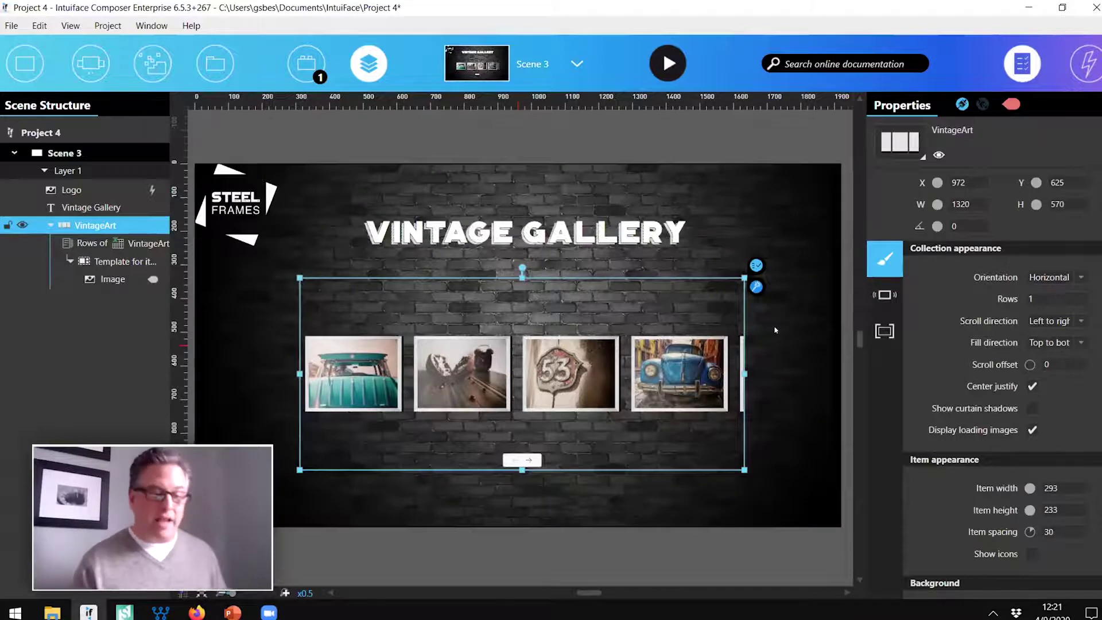
left_click(899, 144)
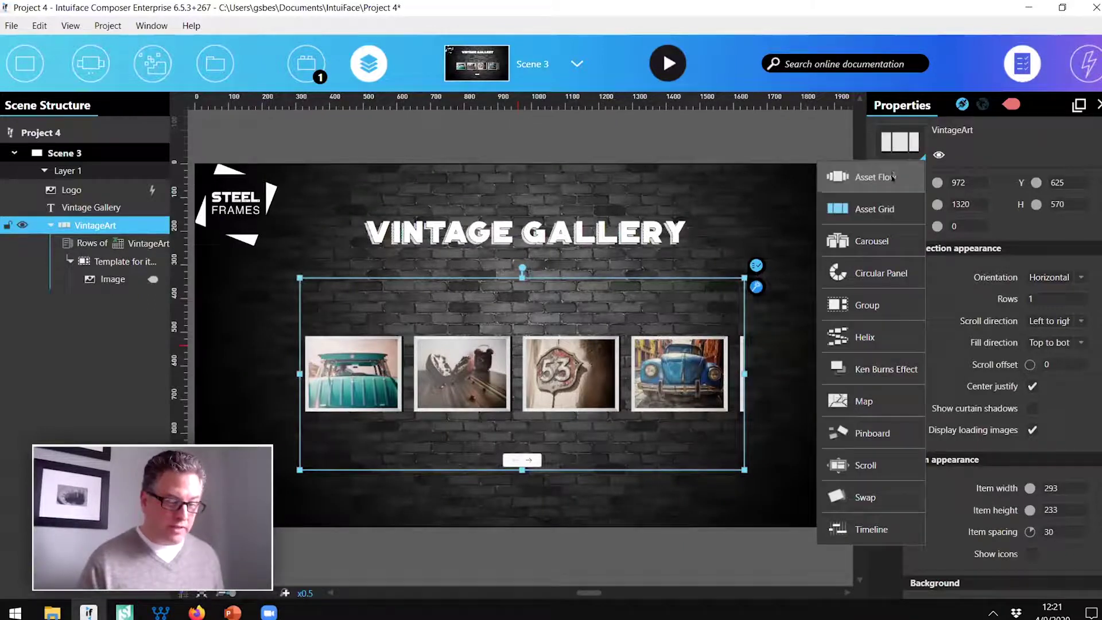
left_click(875, 177)
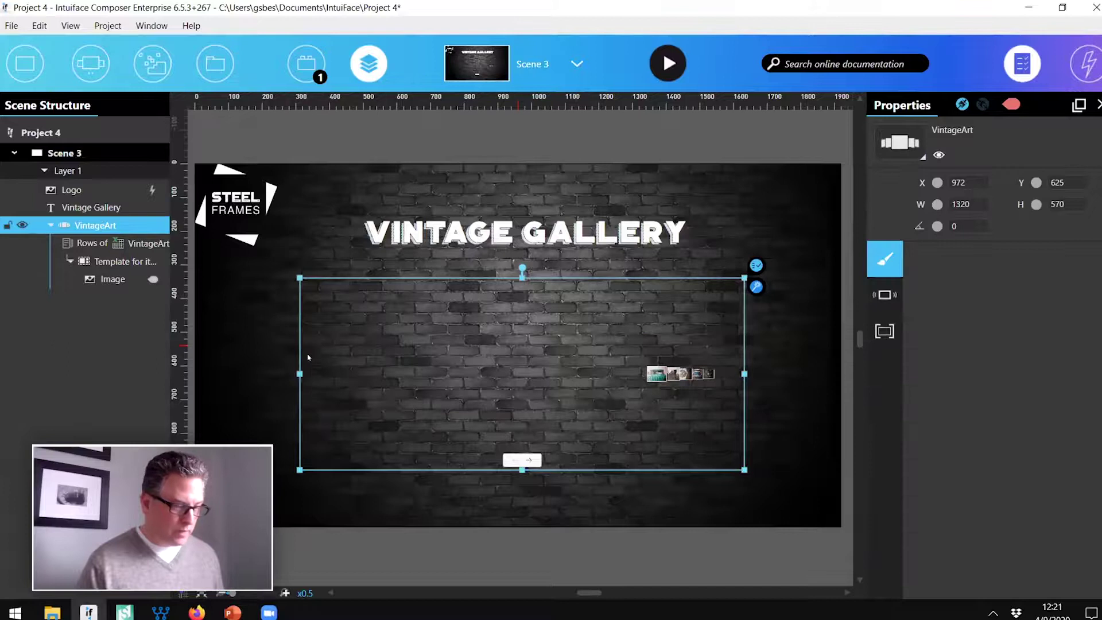
left_click_drag(299, 373, 191, 382)
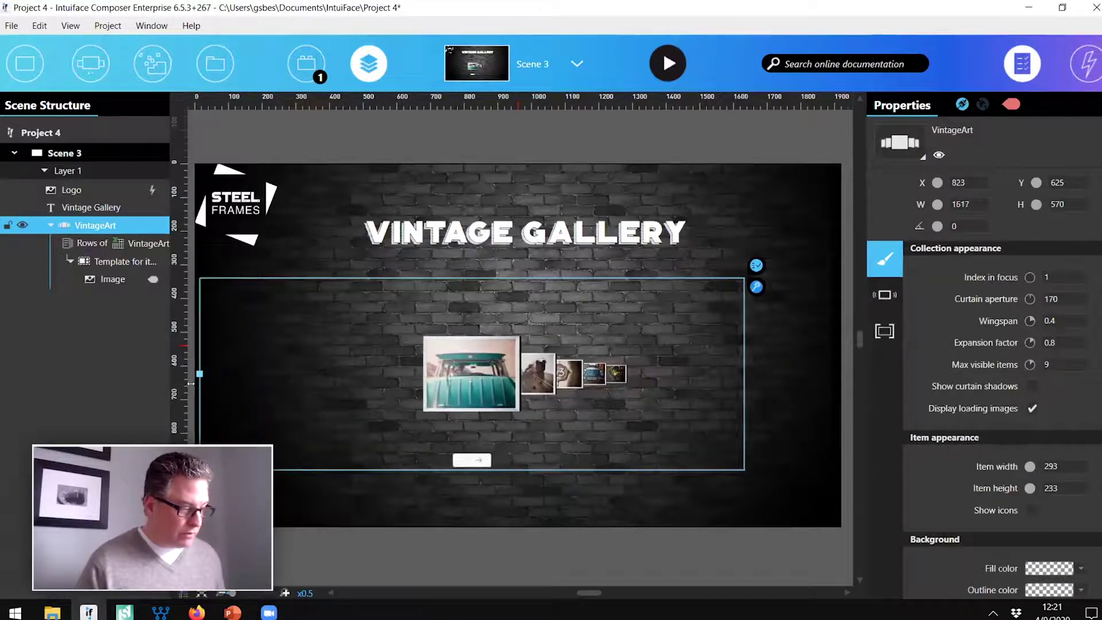
left_click_drag(744, 374, 841, 374)
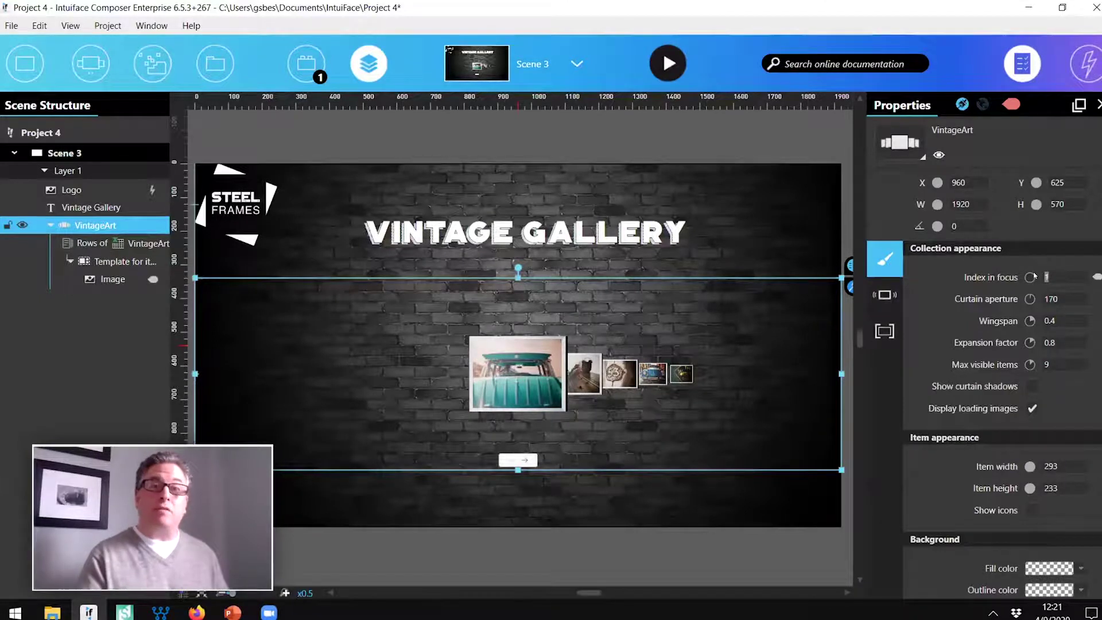
Step: Set the Asset Flow's index in focus to 4, curtain aperture to 390, wingspan to 1 and expansion factor to 0.9
type("4")
key("Tab")
type("390")
key("Tab")
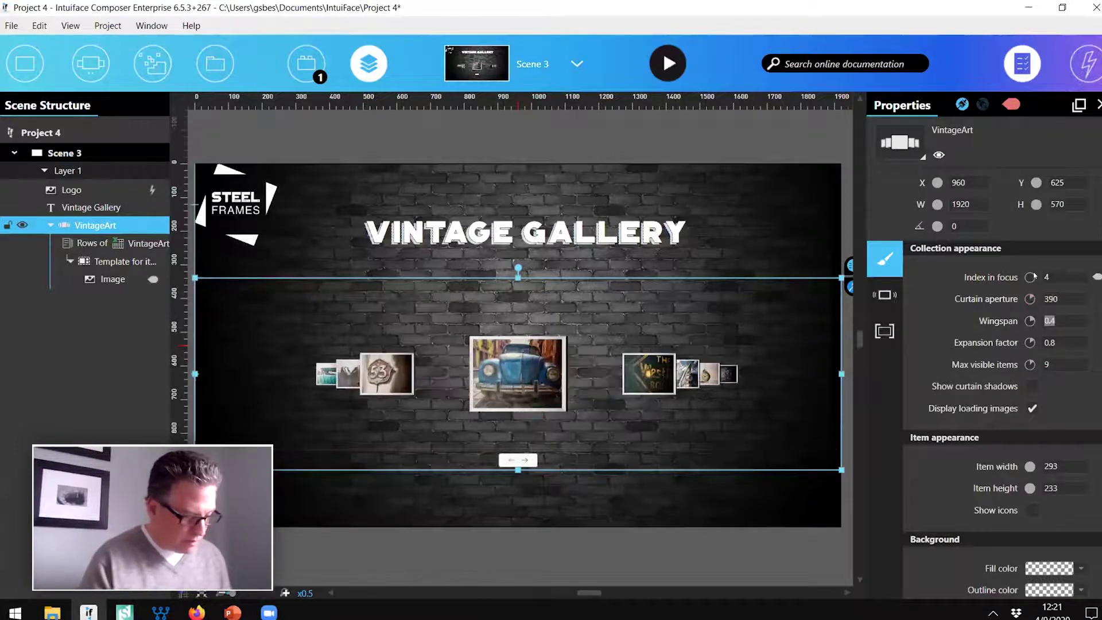
type("1")
key("Tab")
type("0.9")
key("Tab")
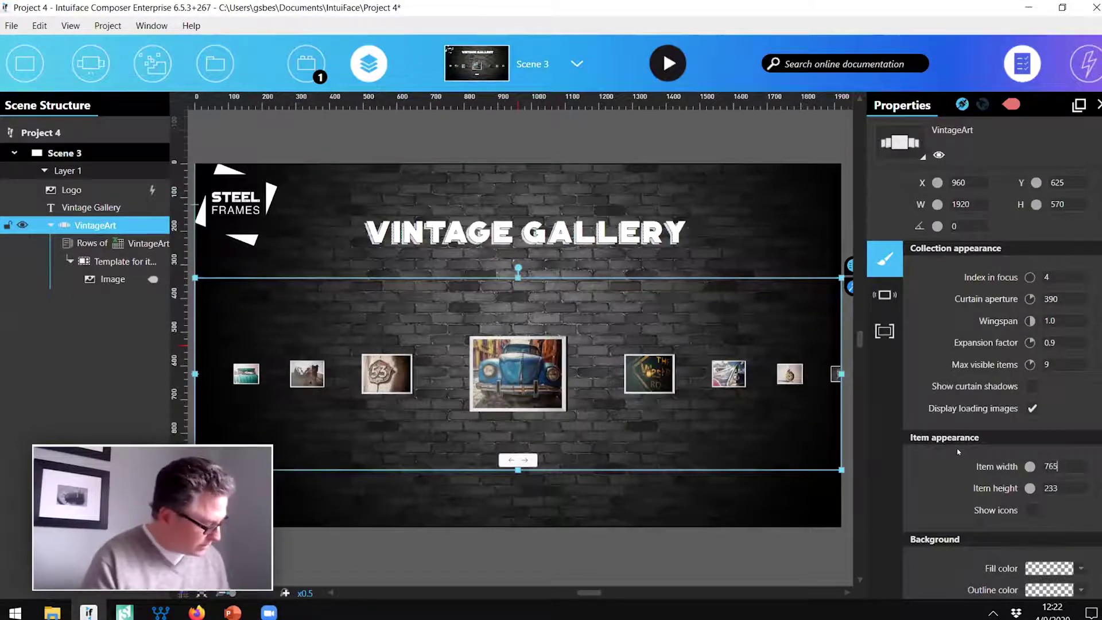
Step: Set the Asset Flow's item width to 765 and item height to 600
type("765")
key("Tab")
key("Return")
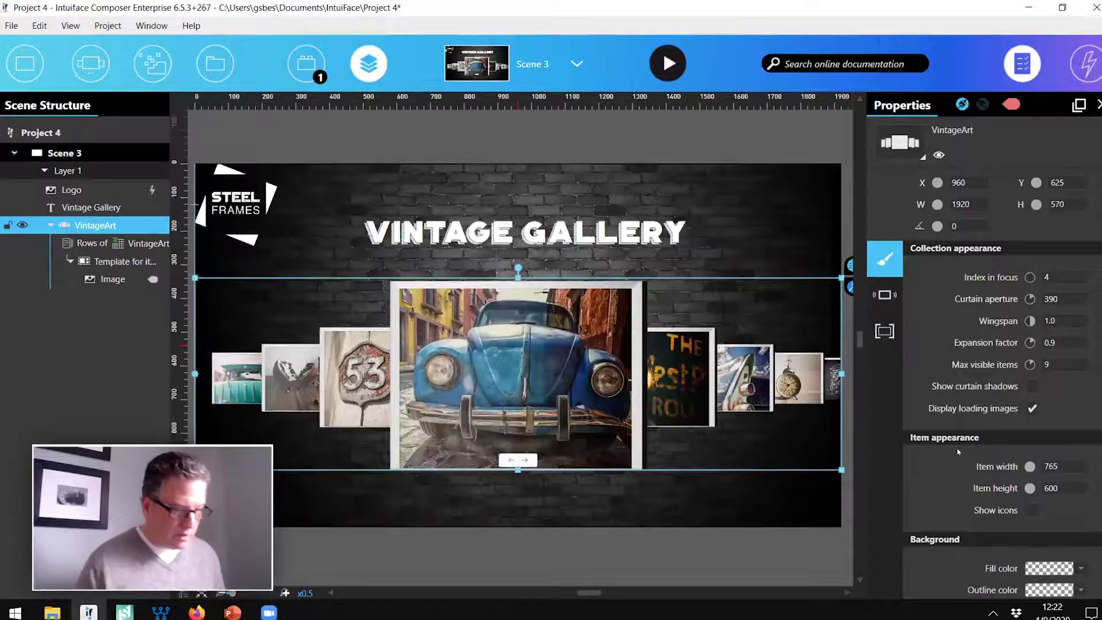
Step: Stretch the VintageArt Asset Flow downward to a height of about 686 and deselect it
left_click_drag(517, 471, 519, 507)
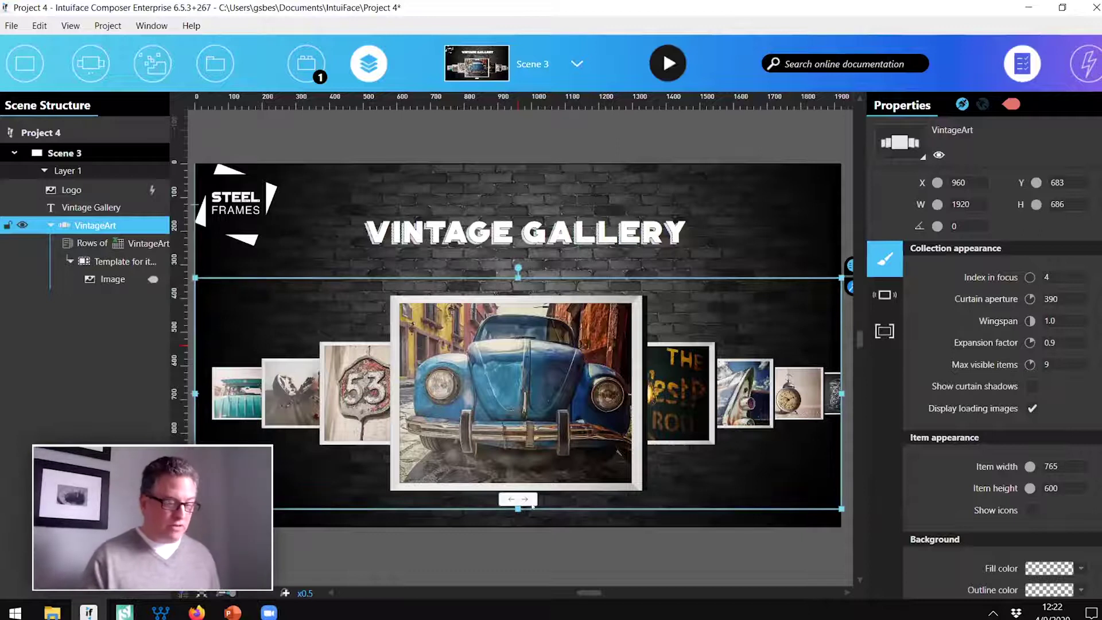
left_click(727, 143)
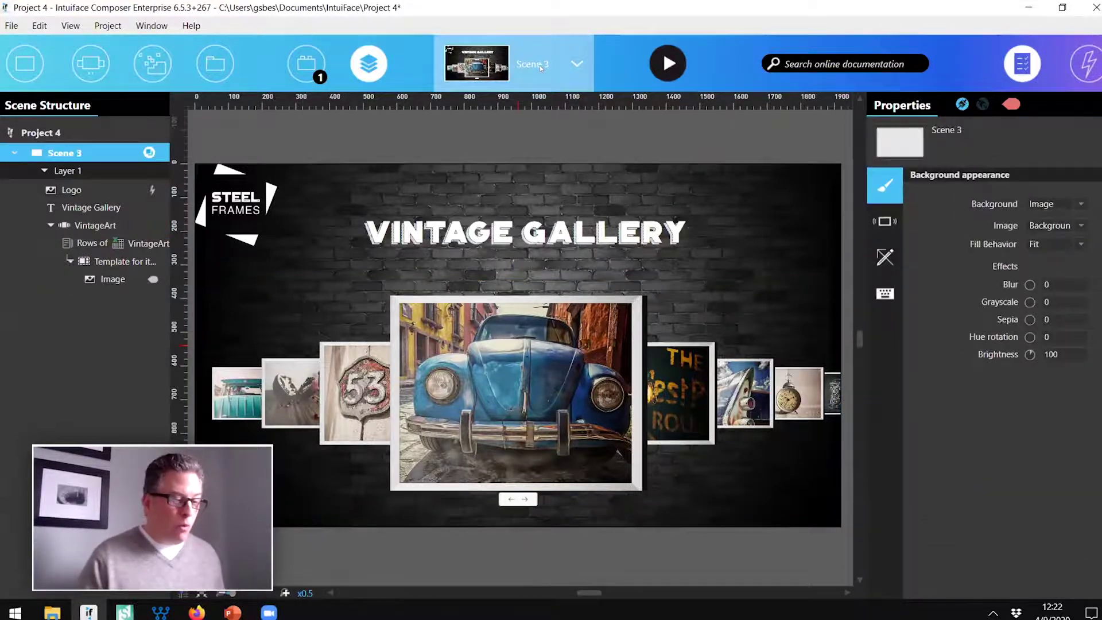
Step: Open Scene 1 for editing and minimize the Excel folder window
left_click(476, 63)
left_click(530, 149)
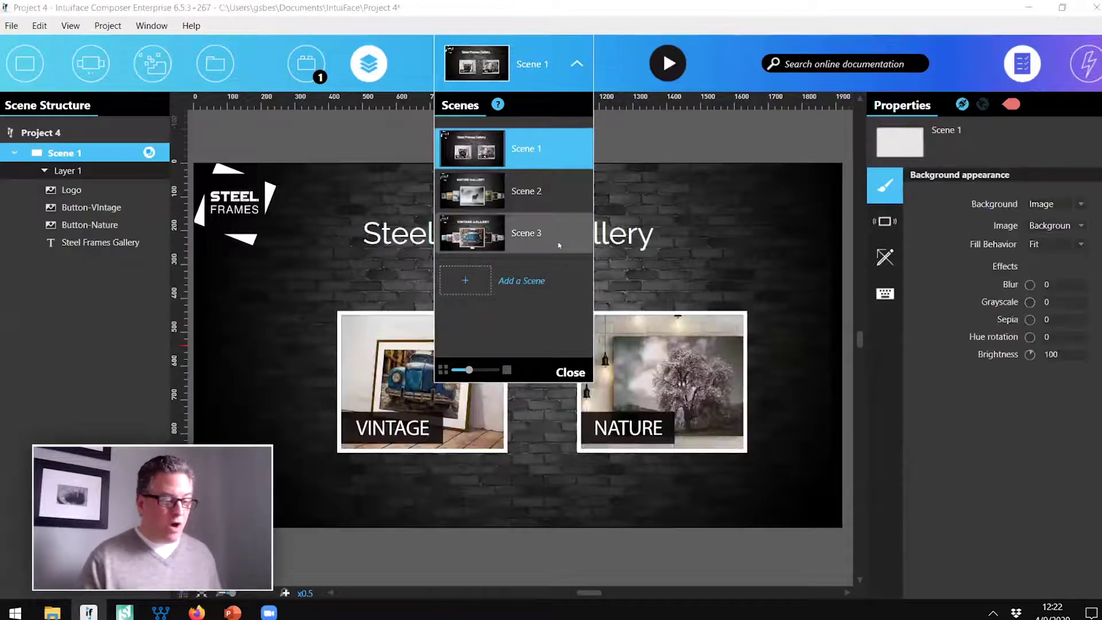
left_click(570, 373)
key("alt+Tab")
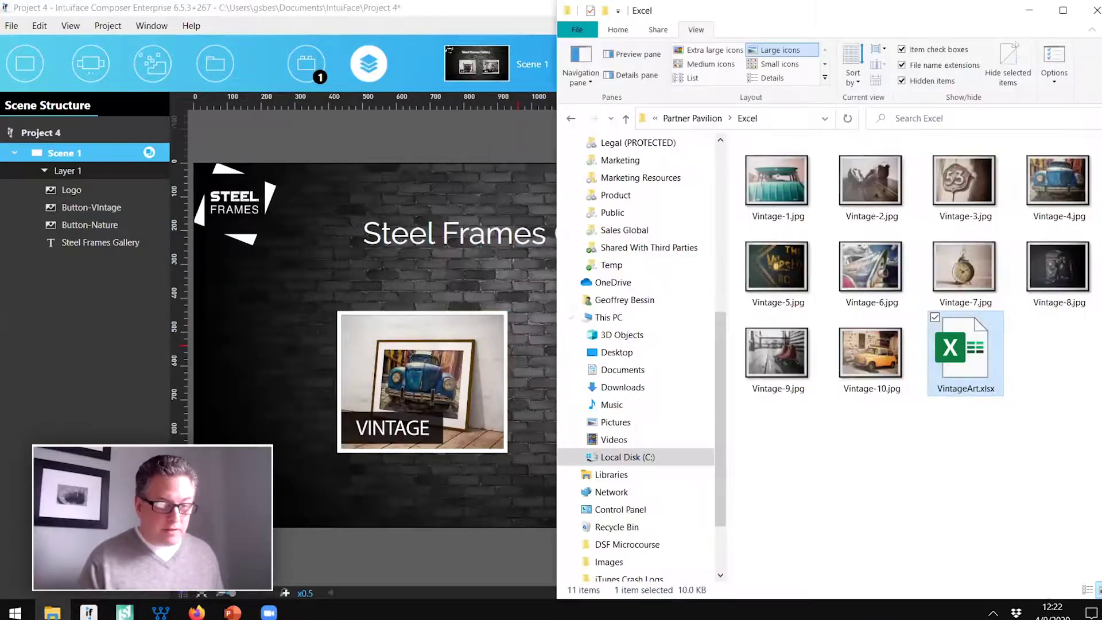
left_click(1026, 17)
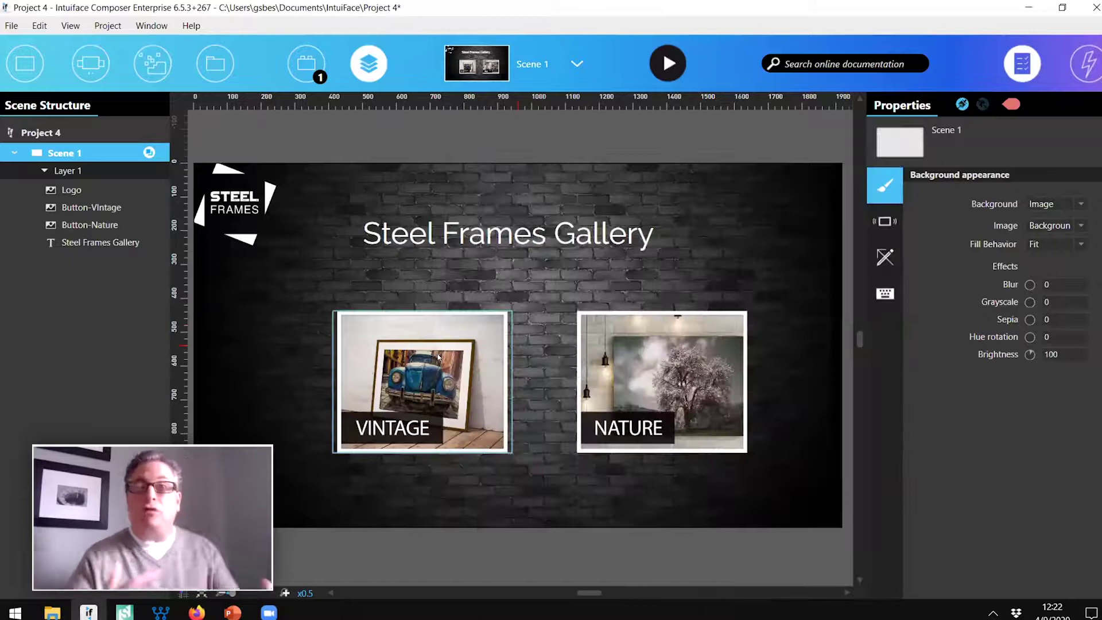
Step: Add a tap trigger to the Vintage button image that goes to Scene 2 with a Cross fade transition
left_click(438, 357)
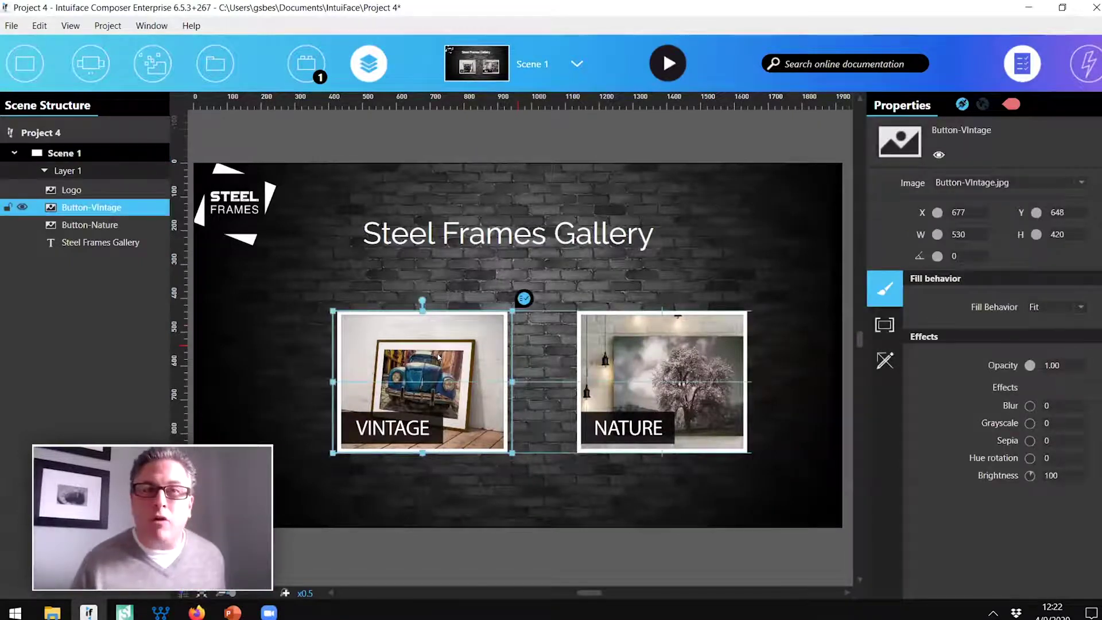
right_click(438, 356)
left_click(391, 345)
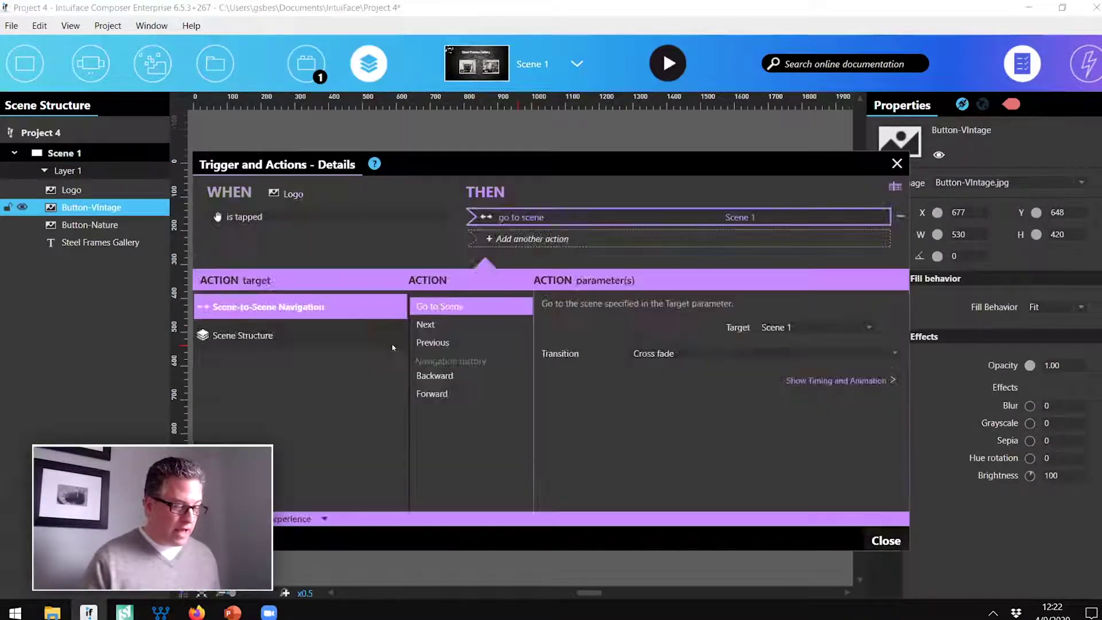
left_click(516, 217)
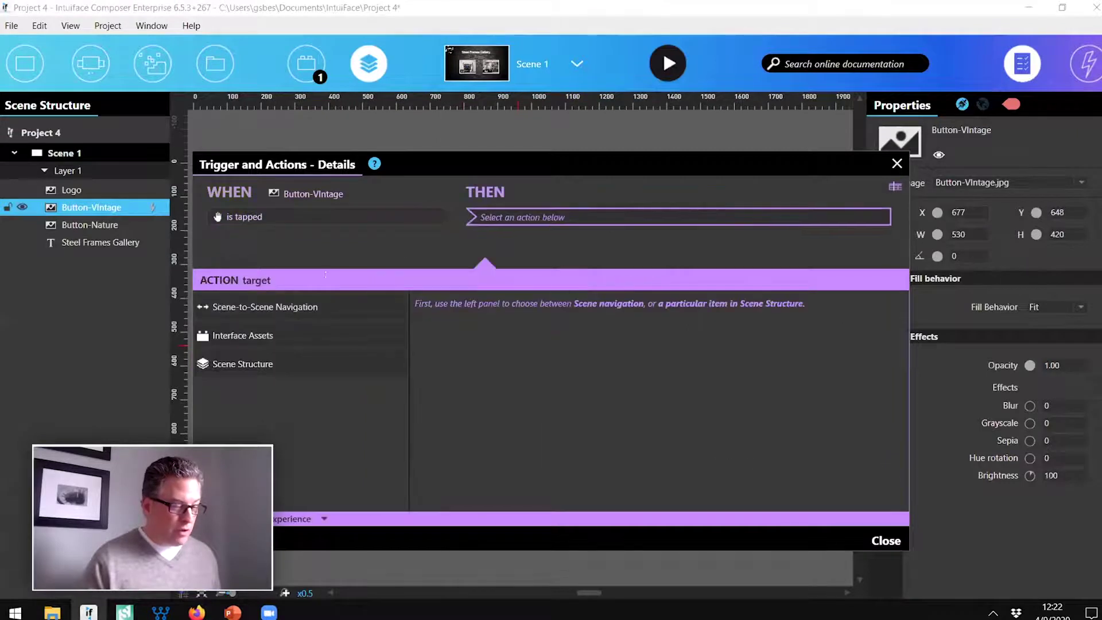
left_click(300, 310)
left_click(458, 306)
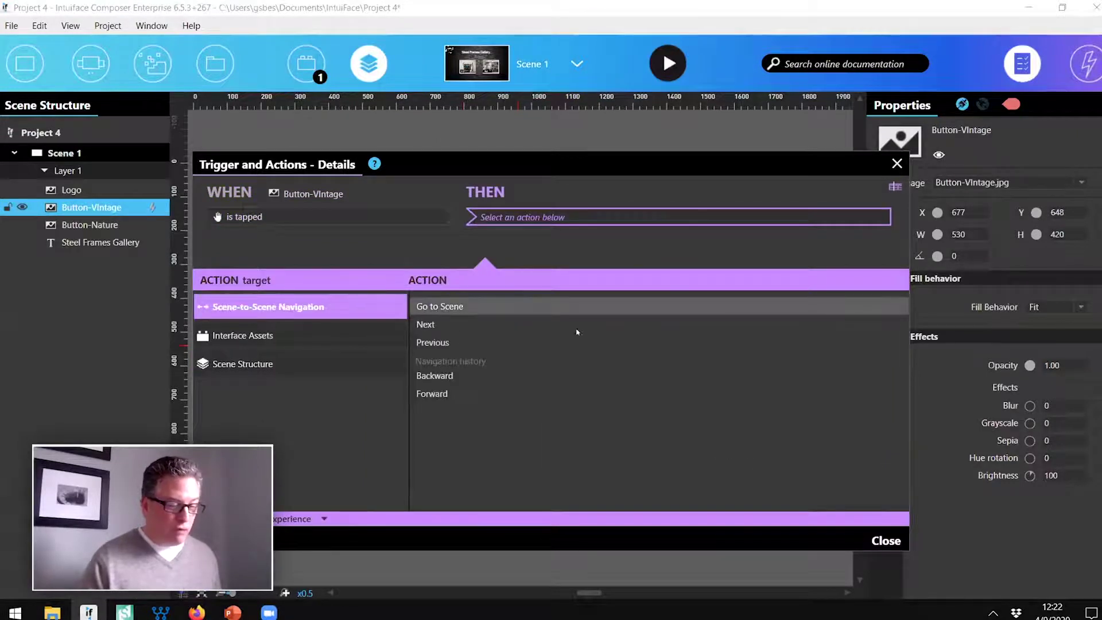
left_click(782, 327)
left_click(791, 349)
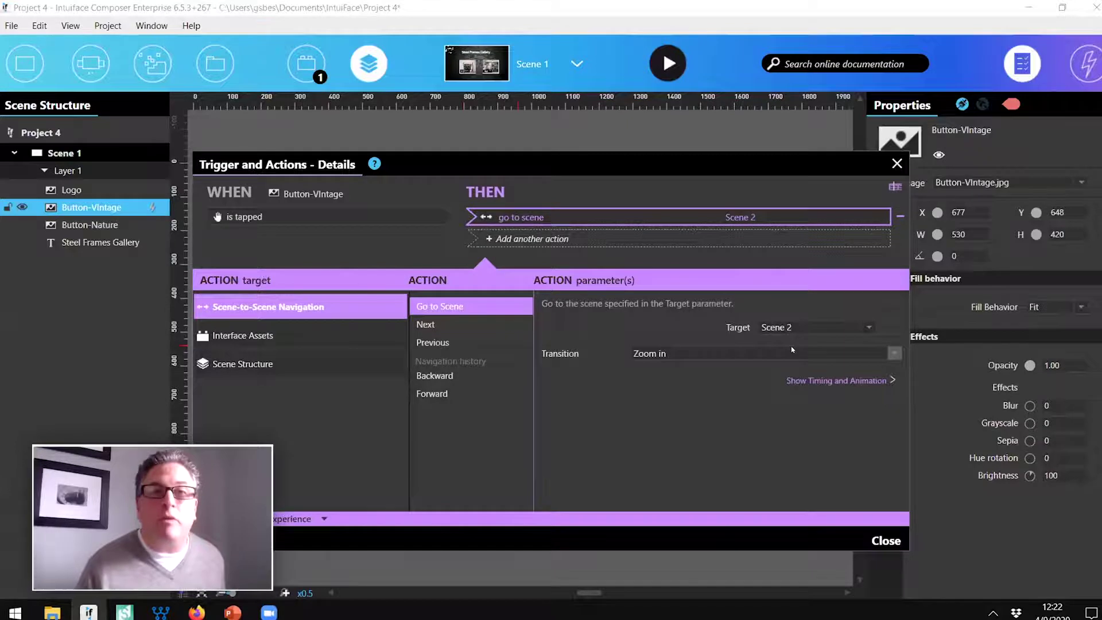
left_click(708, 356)
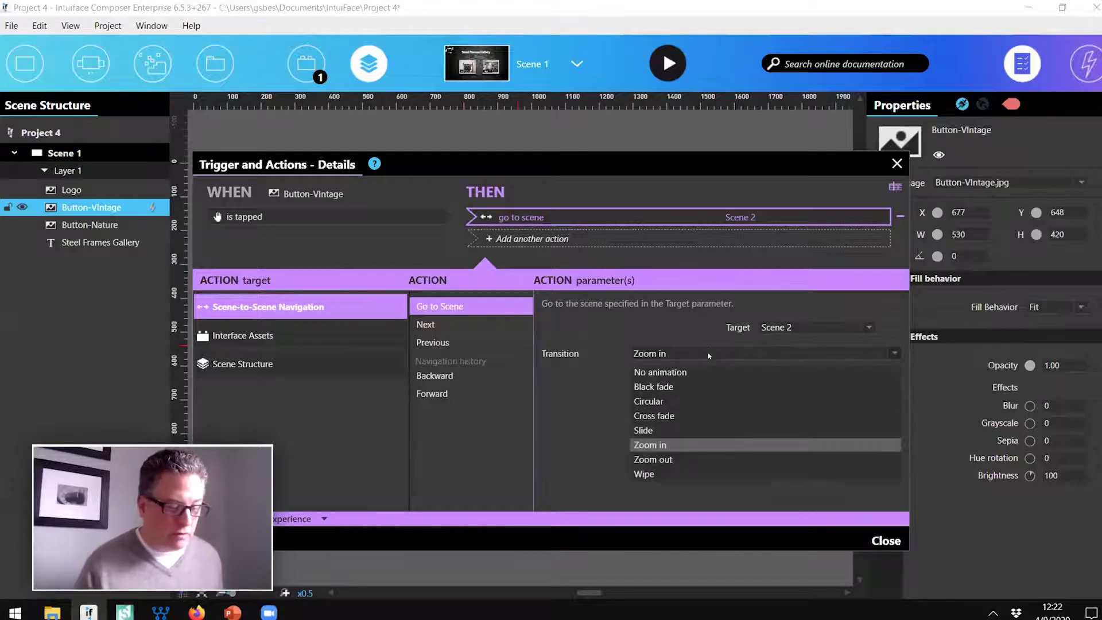
left_click(708, 417)
left_click(885, 540)
Step: Edit the Vintage button's tap trigger so that its go-to-scene action targets Scene 3
left_click(660, 378)
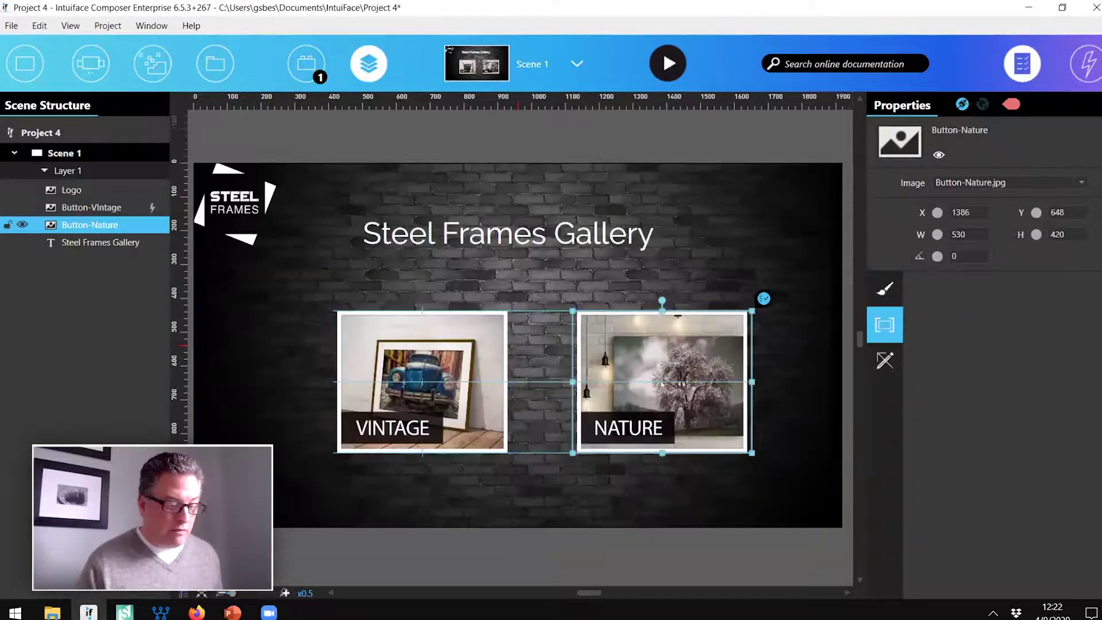
left_click(436, 374)
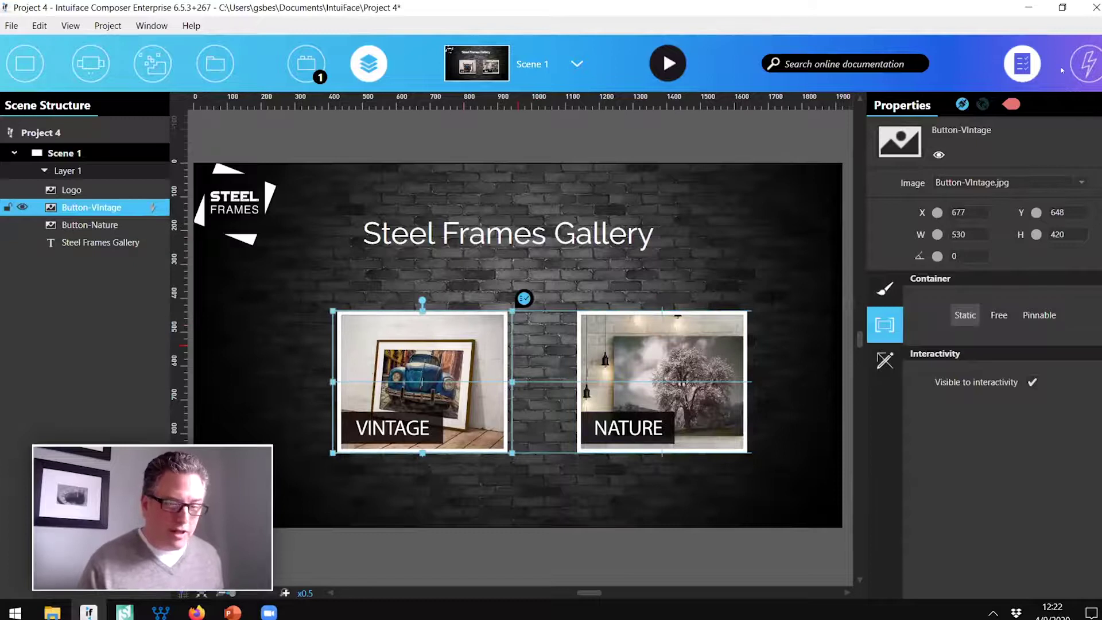
left_click(1089, 62)
left_click(930, 494)
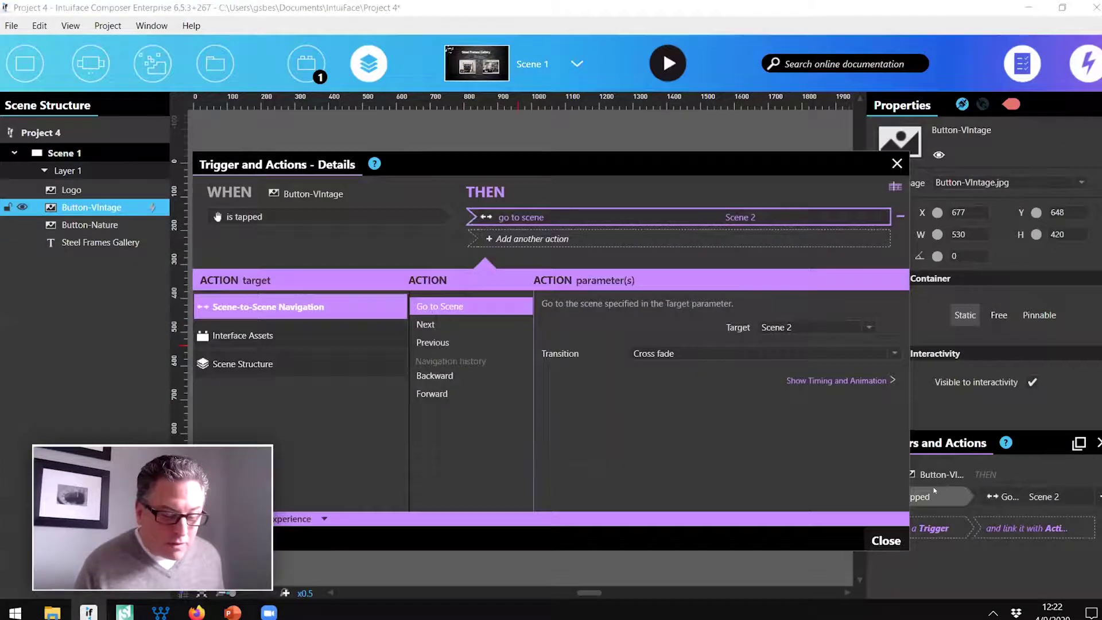
left_click(641, 224)
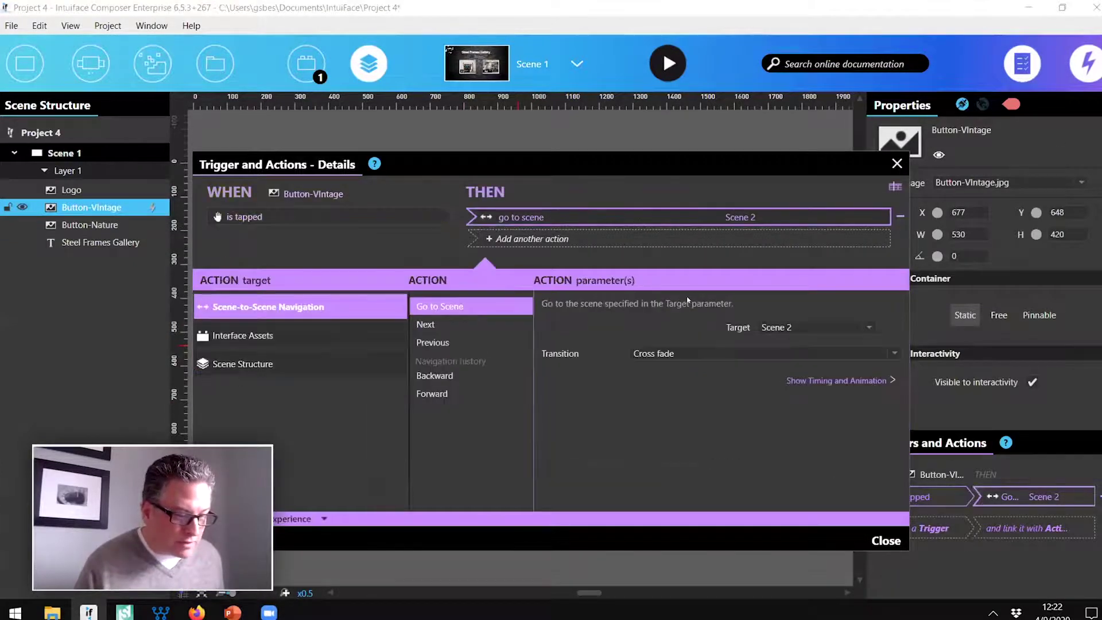
left_click(801, 325)
left_click(771, 367)
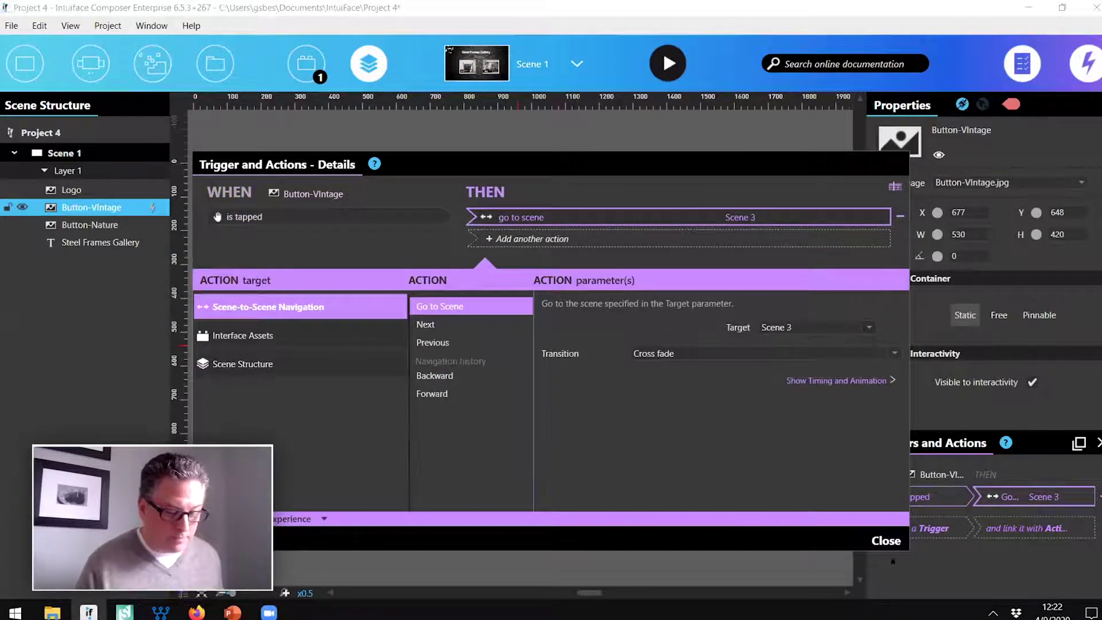
left_click(886, 539)
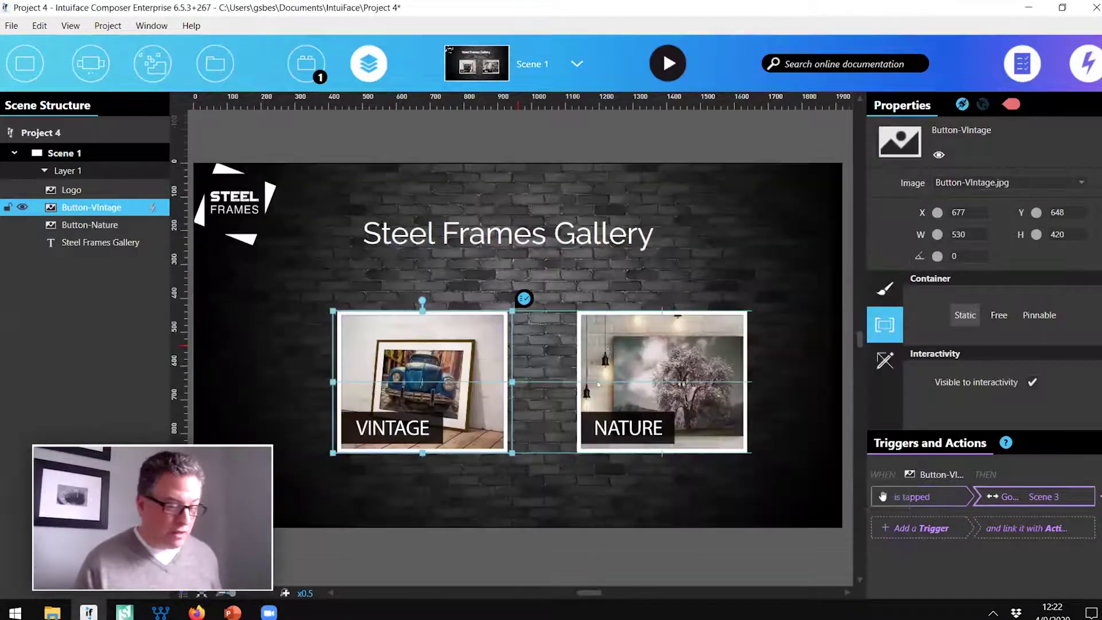
Step: Add a tap trigger to the Nature button image that goes to Scene 2 with a Cross fade transition
left_click(608, 349)
right_click(609, 350)
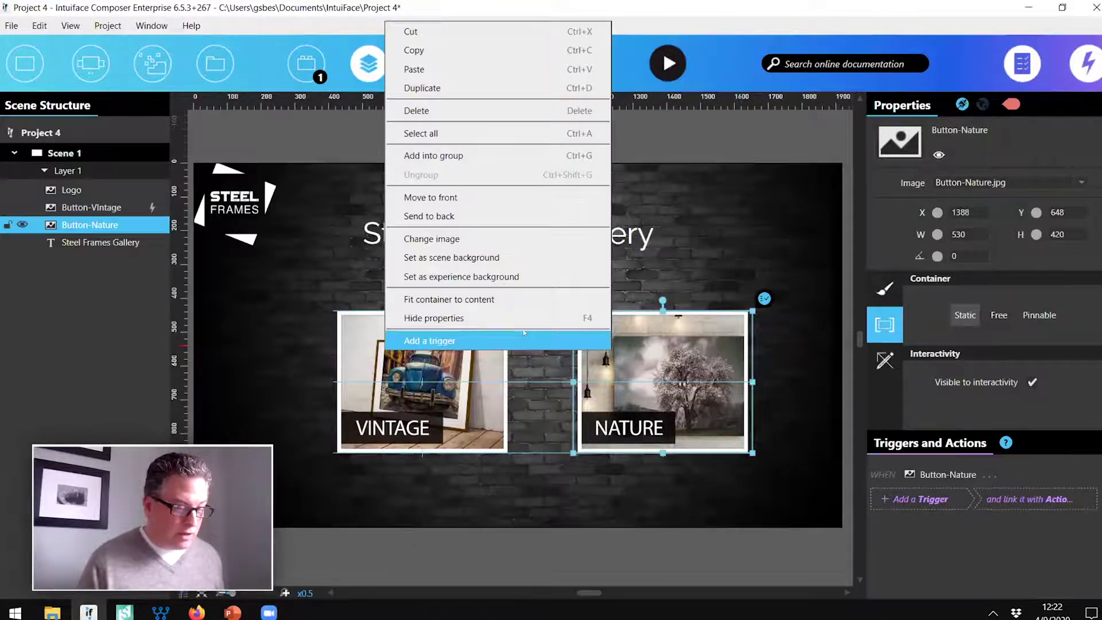
left_click(605, 343)
left_click(574, 217)
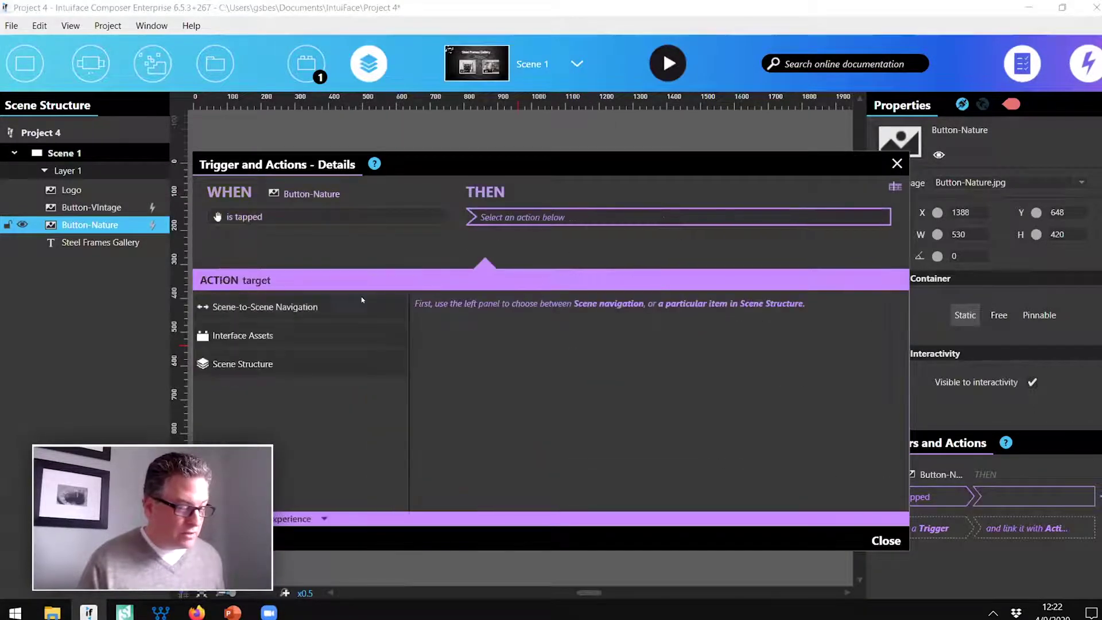
left_click(264, 306)
left_click(524, 306)
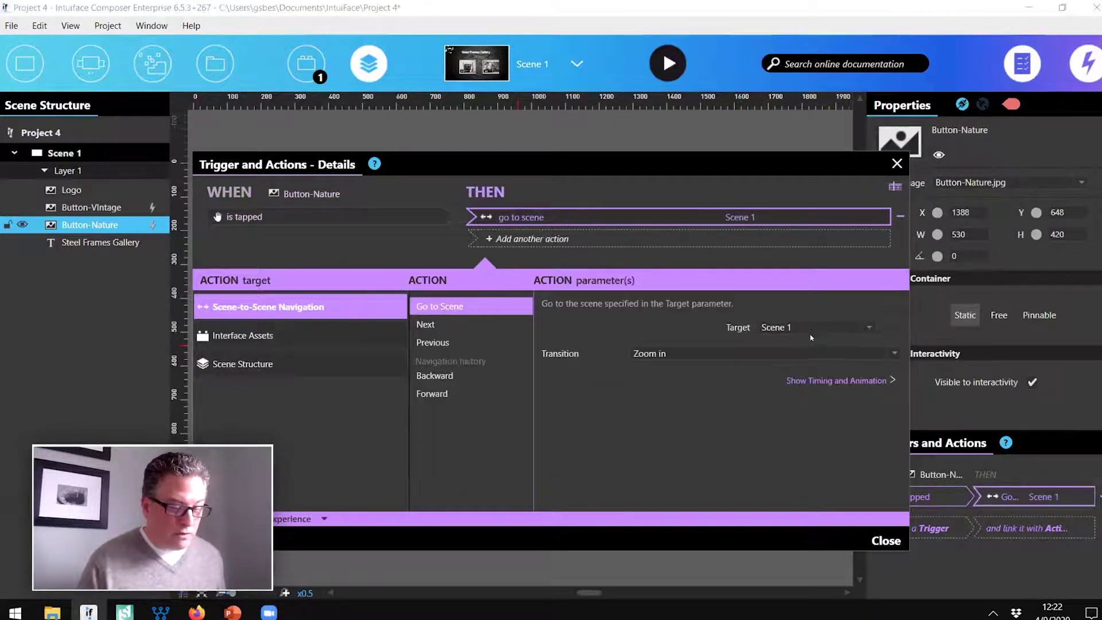
left_click(780, 351)
left_click(706, 353)
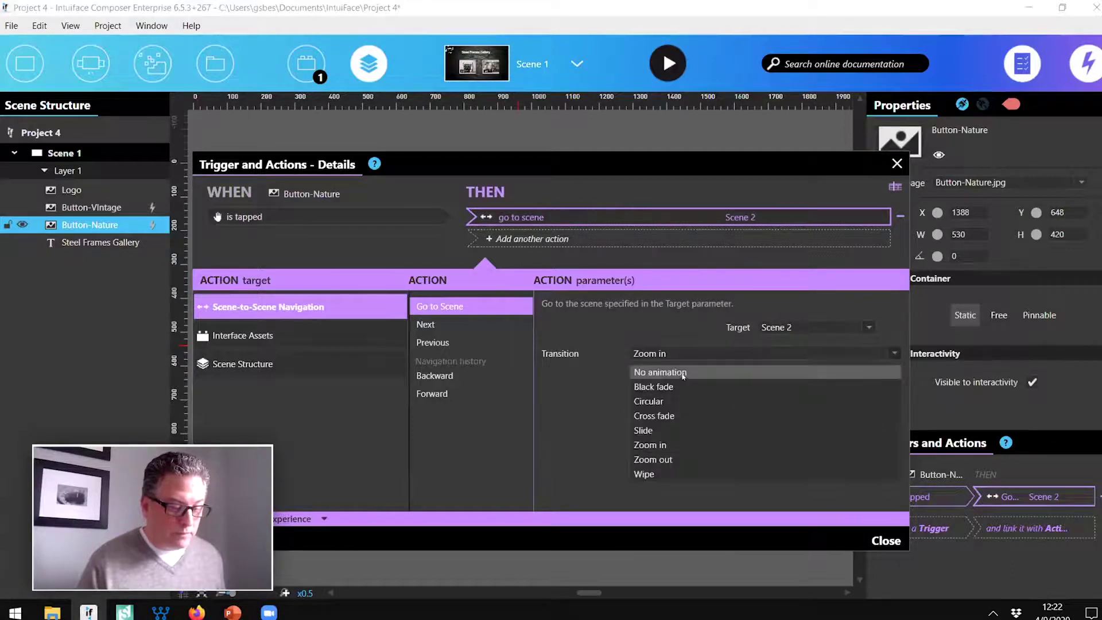
left_click(653, 416)
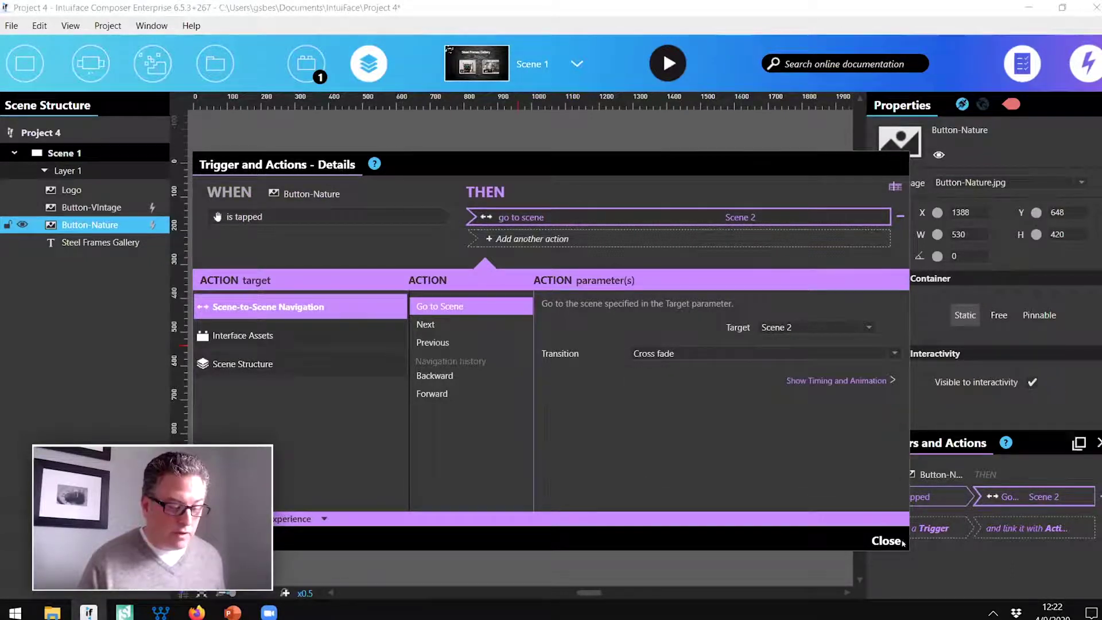
left_click(886, 540)
left_click(603, 170)
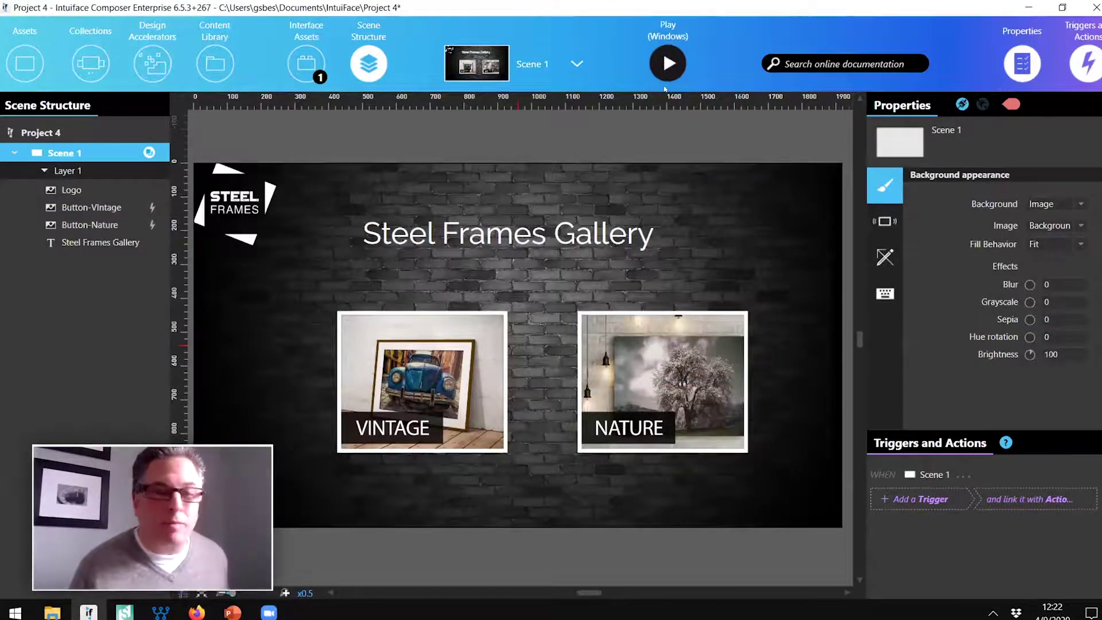
Step: Play the experience and test the Nature button, a gallery picture, the logo's link home and the Vintage button
left_click(654, 70)
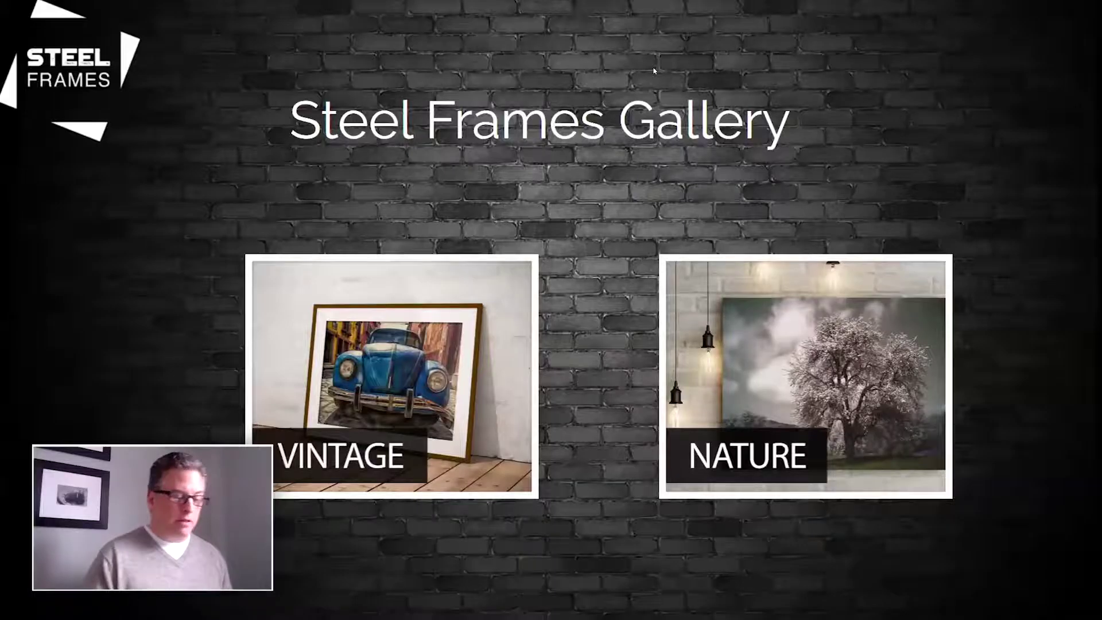
left_click(840, 394)
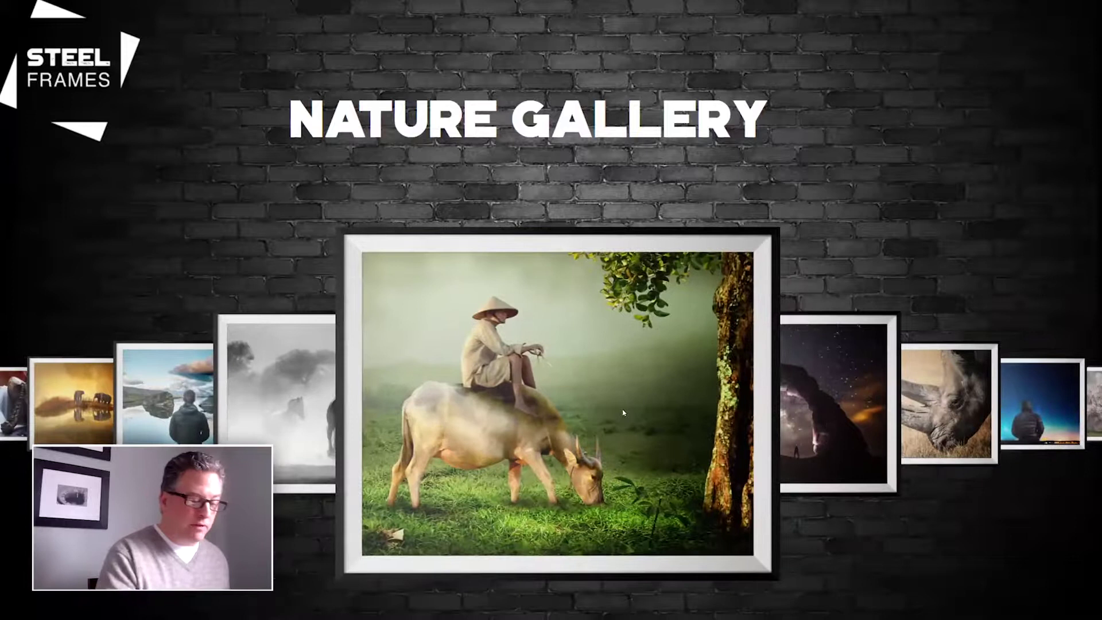
left_click(623, 412)
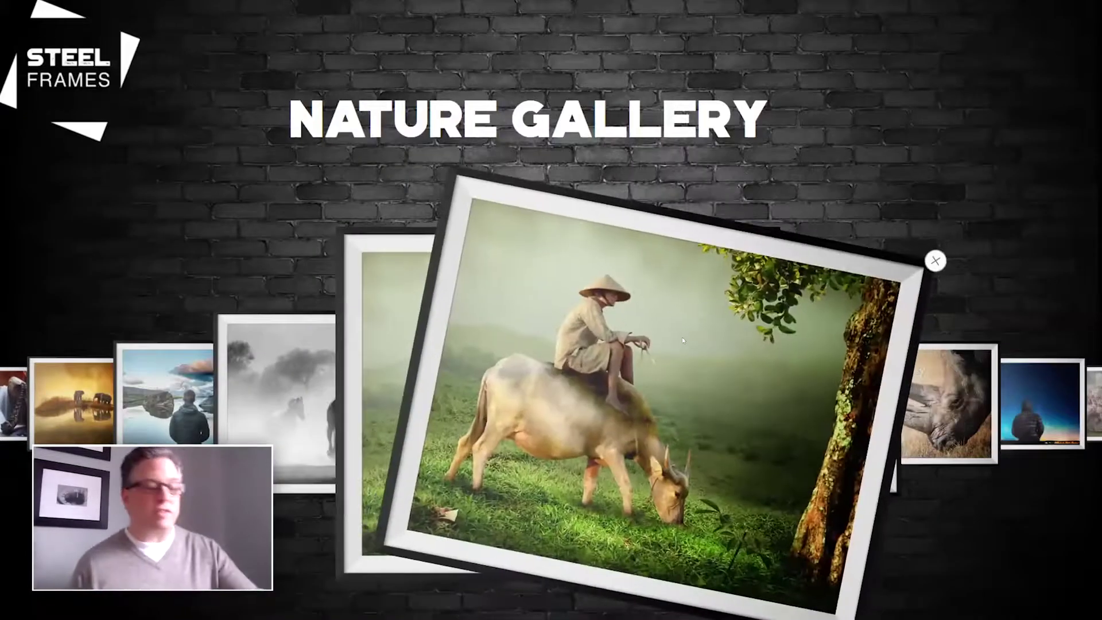
left_click(49, 59)
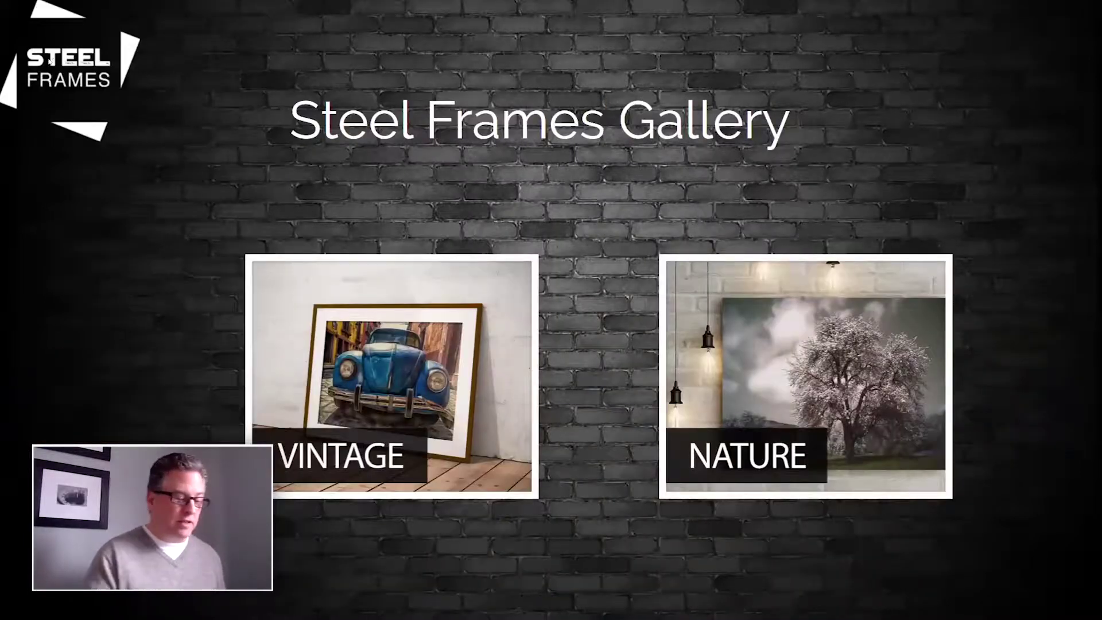
left_click(421, 396)
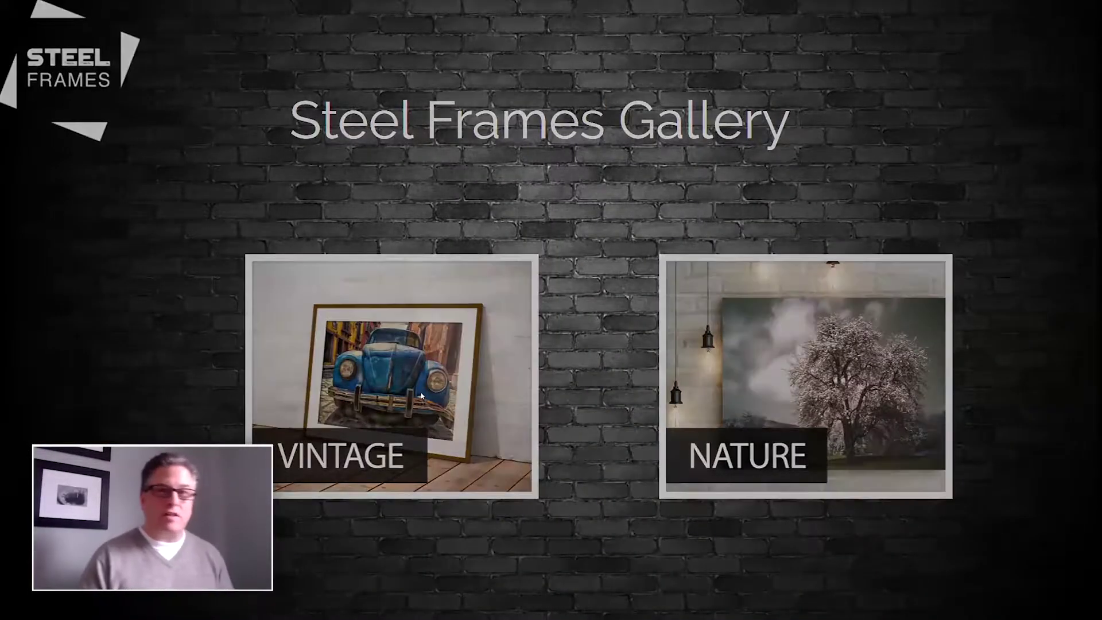